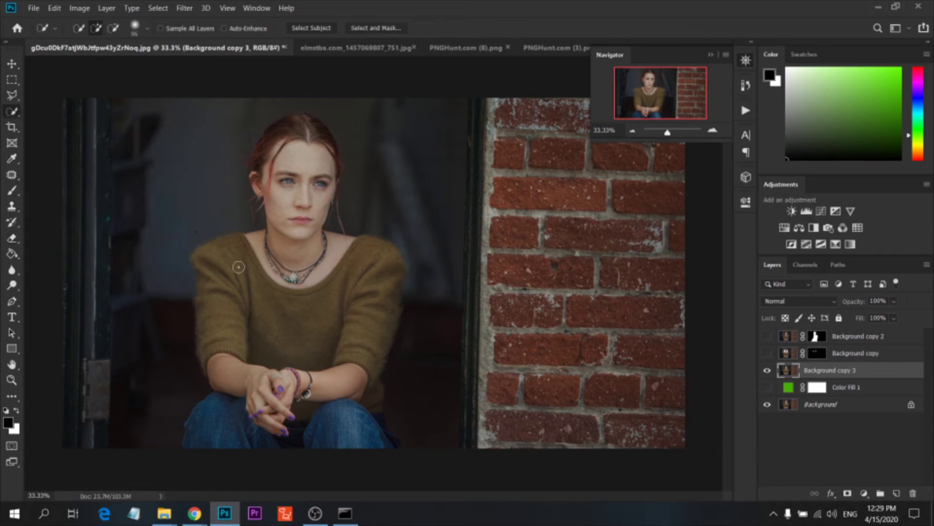
- Drag Quick Selection over the girl's shoulders, arm and sweater
mouse_move(229, 258)
left_mouse_down()
mouse_move(219, 368)
mouse_move(328, 429)
mouse_move(359, 385)
mouse_move(386, 442)
mouse_move(301, 229)
left_mouse_up()
- Trim the Quick Selection: remove the gap beside her arm and add the left shoulder
left_click(54, 8)
left_click(100, 20)
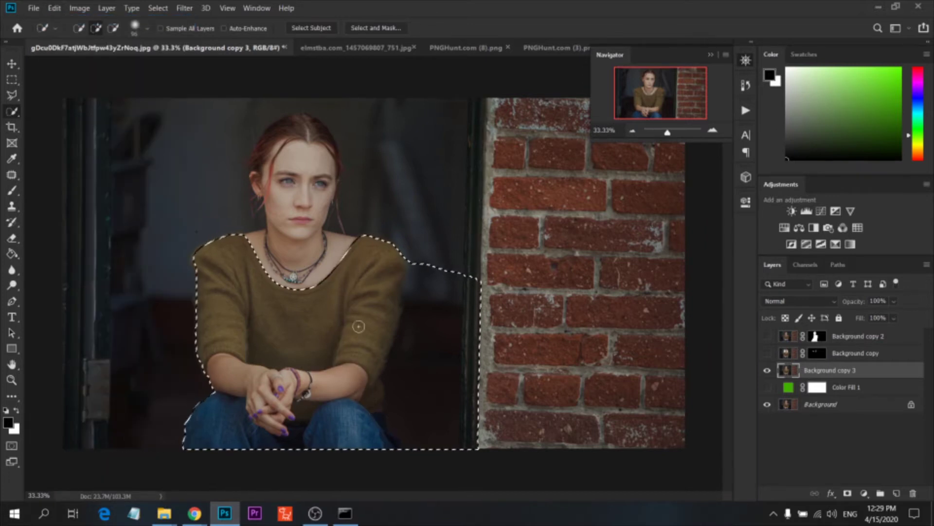
left_click(113, 28)
mouse_move(442, 290)
left_mouse_down()
mouse_move(426, 265)
mouse_move(438, 344)
mouse_move(431, 472)
left_mouse_up()
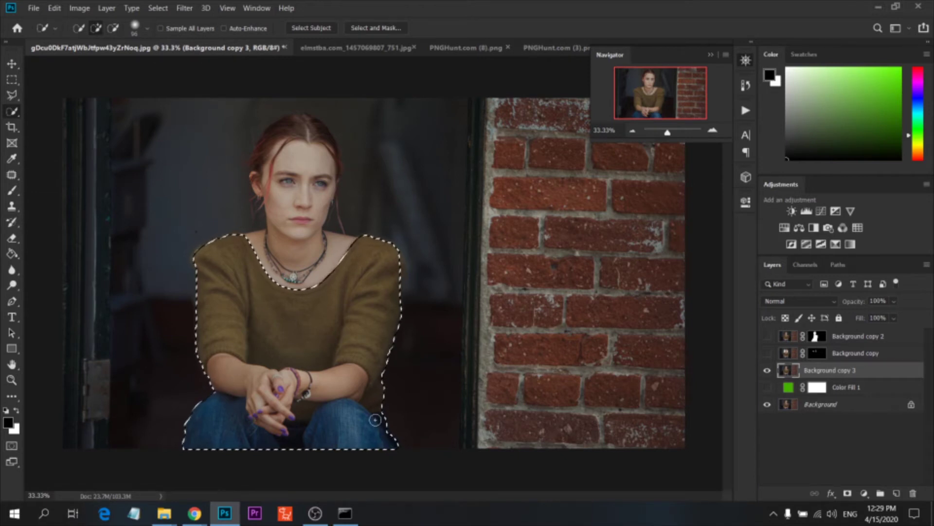
mouse_move(299, 263)
left_mouse_down()
mouse_move(294, 223)
mouse_move(37, 4)
left_mouse_up()
key("ctrl+z")
key("ctrl+plus")
key("ctrl+plus")
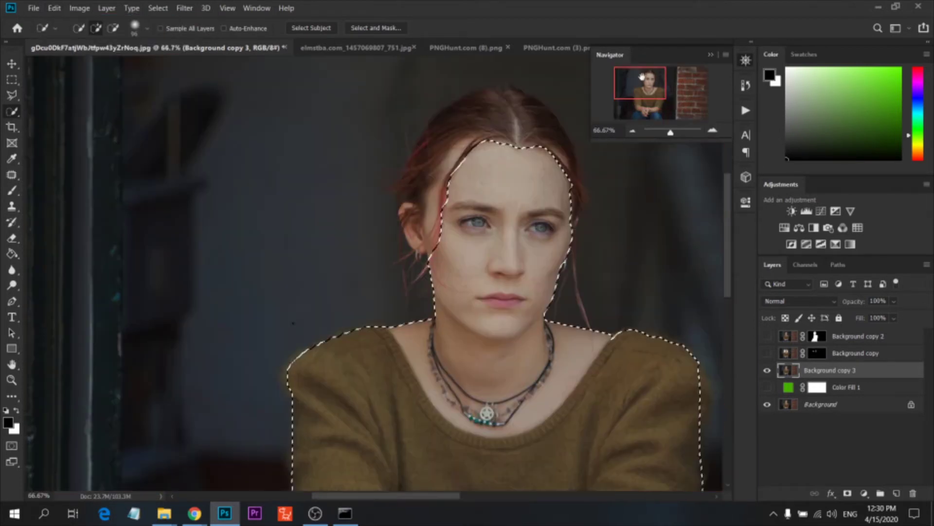
left_click(309, 371)
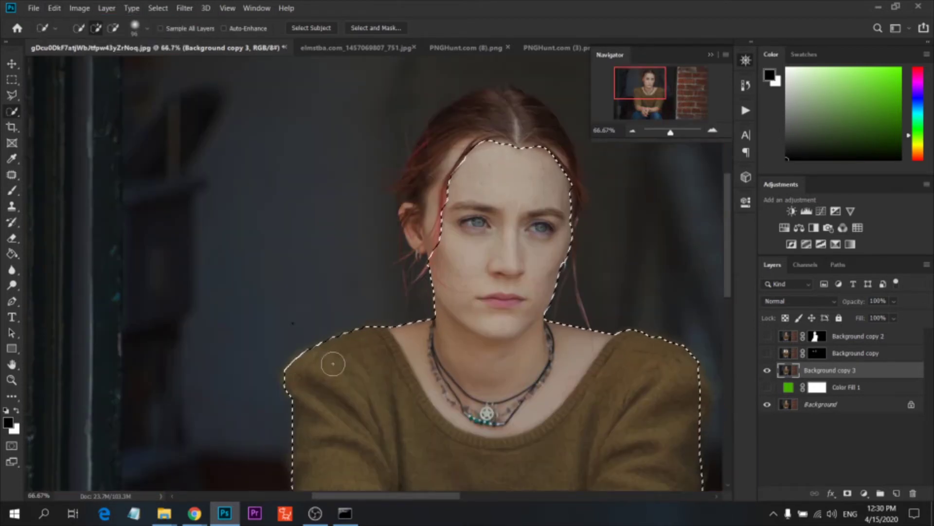
- Add a Polygonal Lasso outline around the girl's head to the selection
key("l")
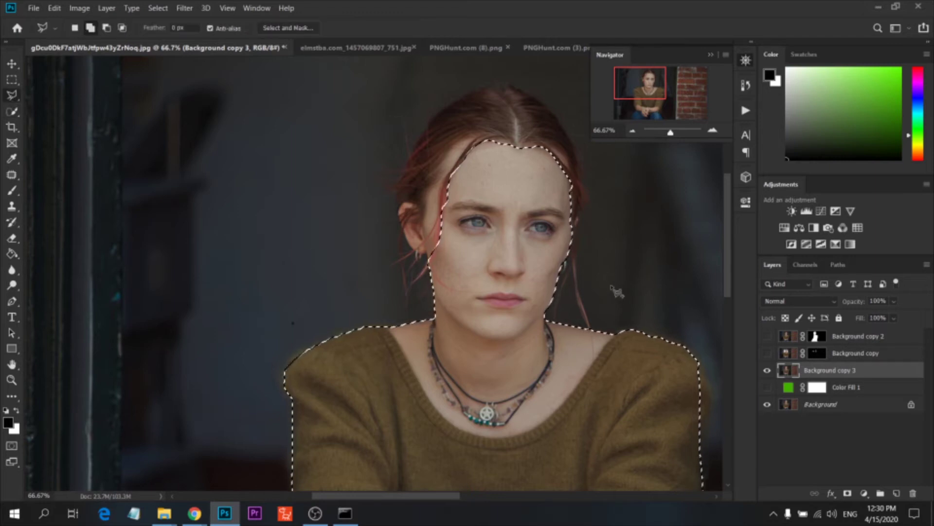
left_click(632, 304)
left_click(545, 318)
left_click(411, 319)
left_click(314, 226)
left_click(397, 92)
double_click(545, 64)
- Mask Background copy 3 to the selection and reveal the green fill behind her
left_click(847, 493)
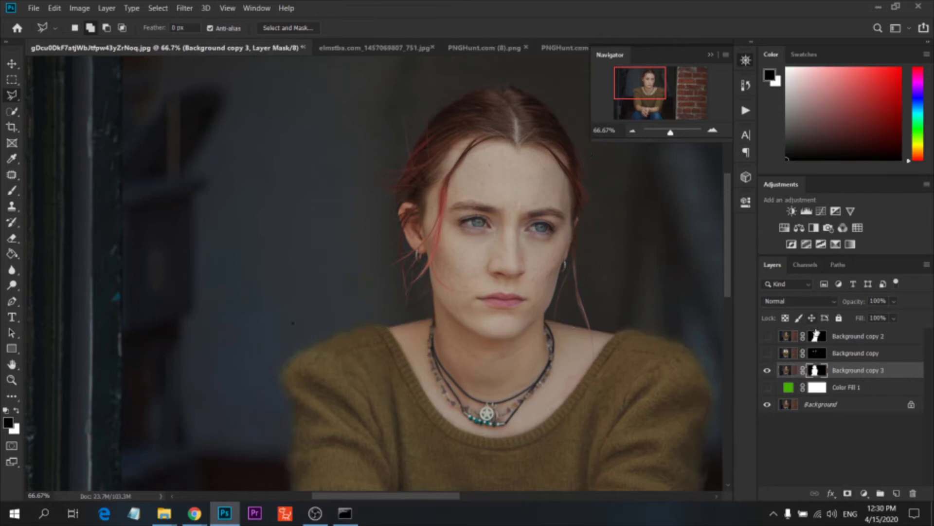
left_click(768, 387)
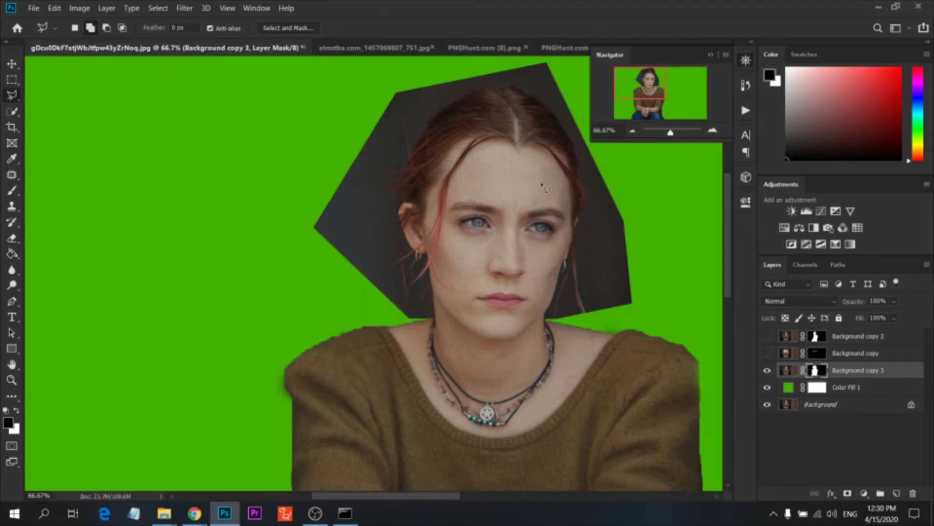
key("ctrl+minus")
key("ctrl+minus")
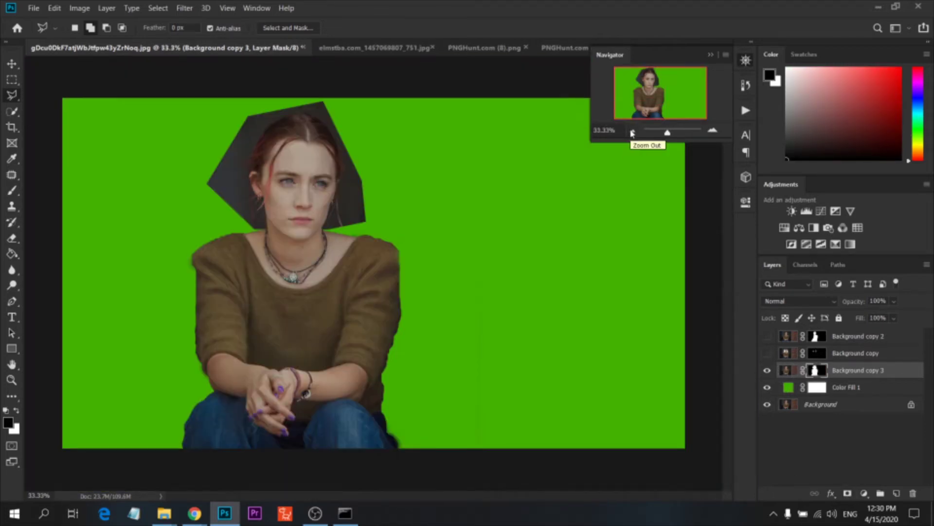
left_click(746, 86)
- Step back to before the mask and bring the selection into Select and Mask
left_click(647, 104)
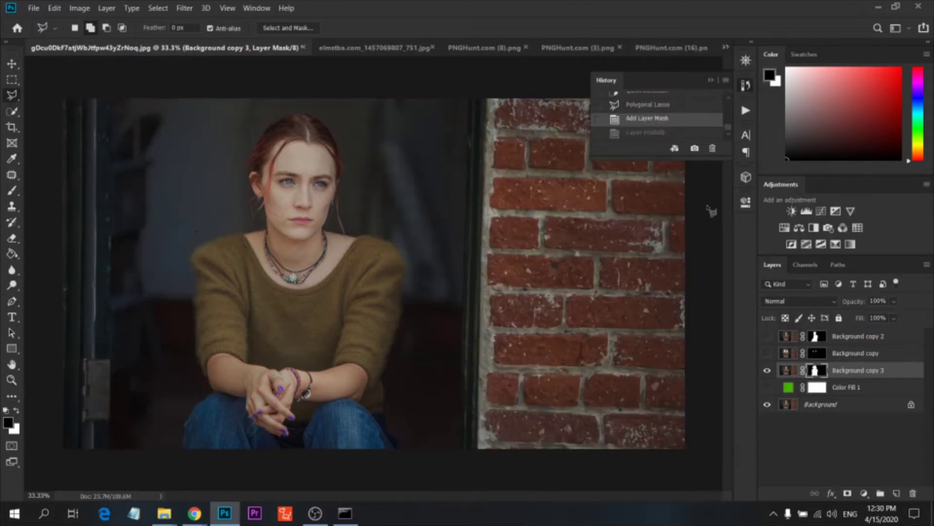
right_click(402, 220)
left_click(448, 246)
left_click(600, 183)
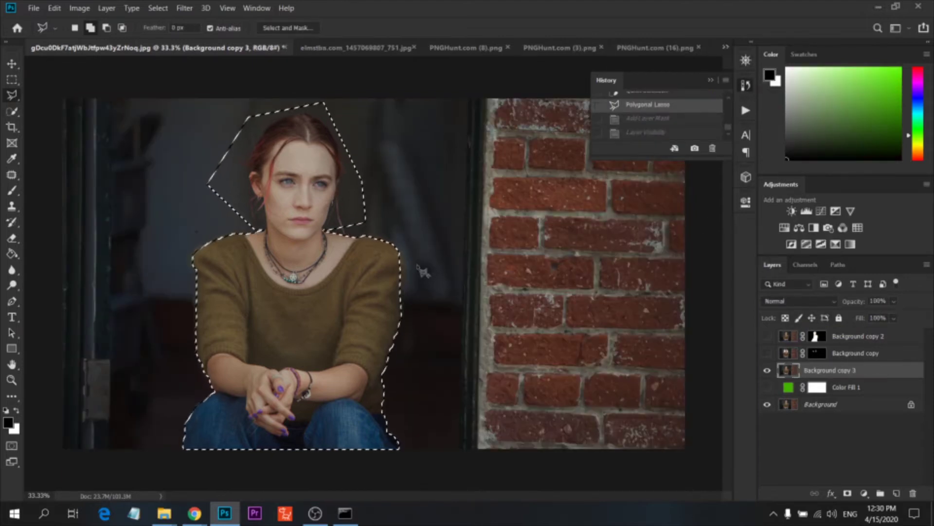
right_click(421, 263)
left_click(461, 298)
- Refine the selection edges with Radius 3 px, Smooth 24 and Feather 2.8 px
mouse_move(765, 371)
left_mouse_down()
mouse_move(785, 371)
mouse_move(811, 347)
mouse_move(826, 377)
left_mouse_up()
left_click(811, 411)
left_click(783, 372)
left_click(788, 238)
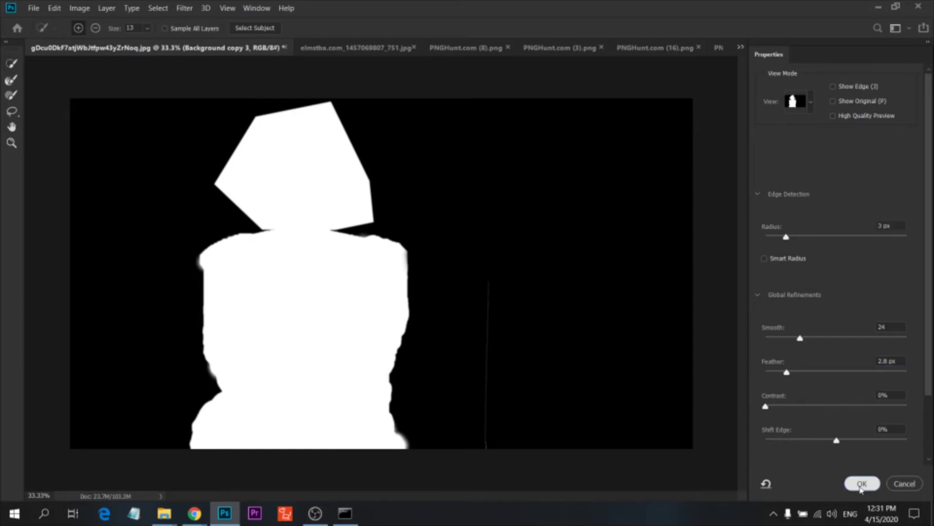
left_click(860, 483)
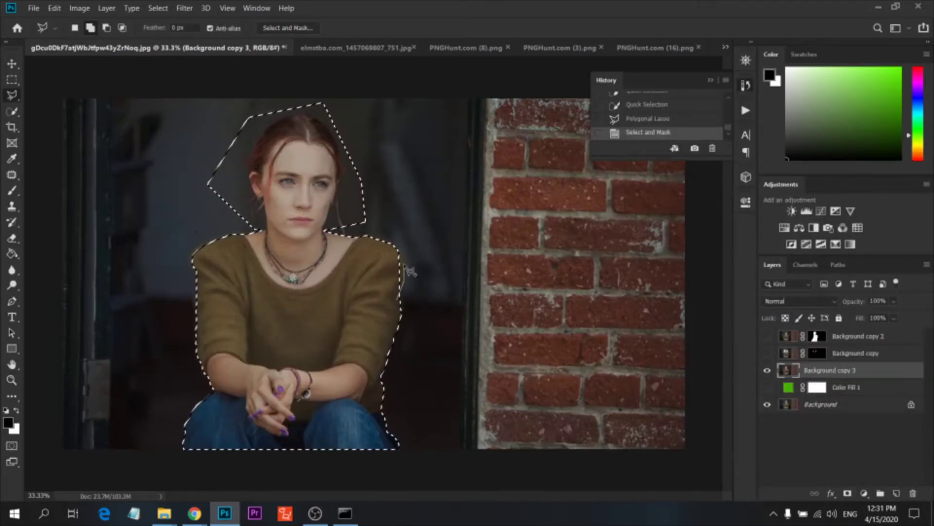
- Mask the girl's layer to the refined selection with the green Color Fill showing
double_click(407, 291)
left_click(847, 493)
left_click(768, 387)
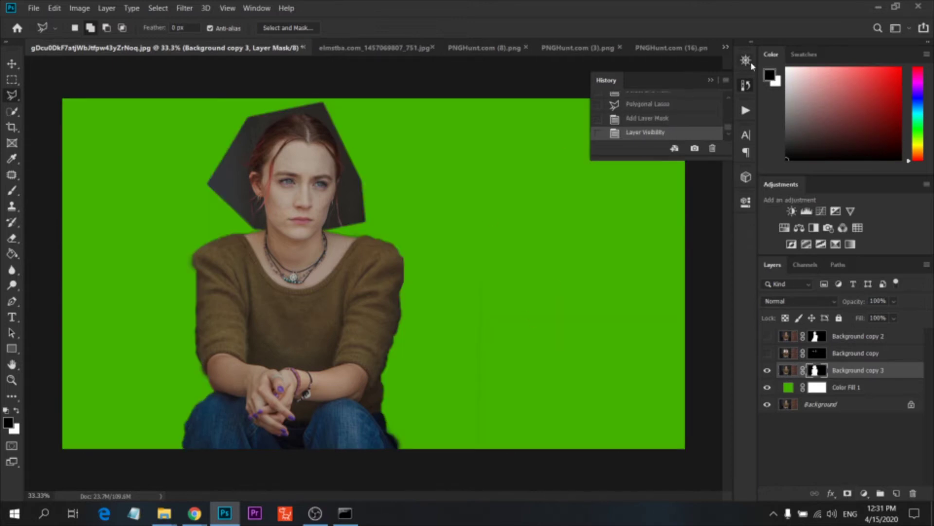
left_click(745, 60)
- Zoom to 200% and start the hair outline with points at the ear
key("ctrl+plus")
scroll(456, 242, "left", 5)
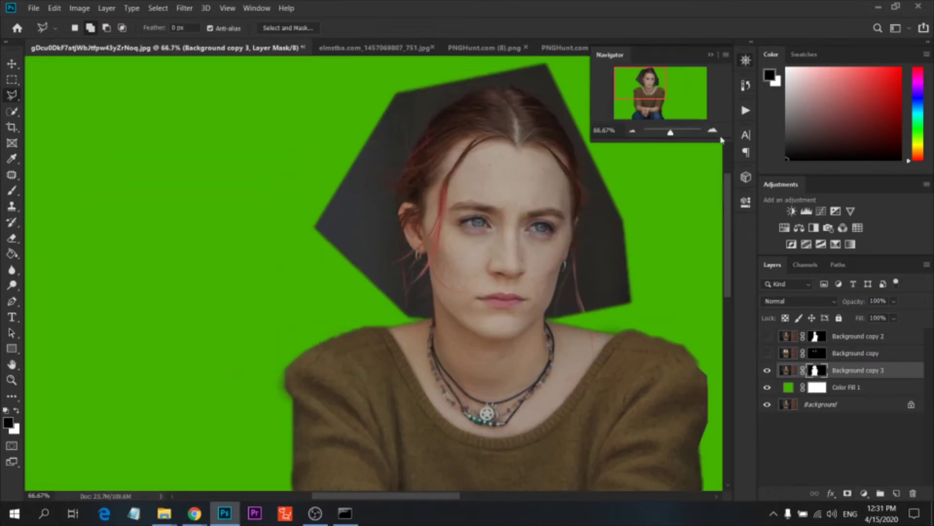
key("ctrl+plus")
key("ctrl+plus")
left_click(449, 402)
left_click(553, 410)
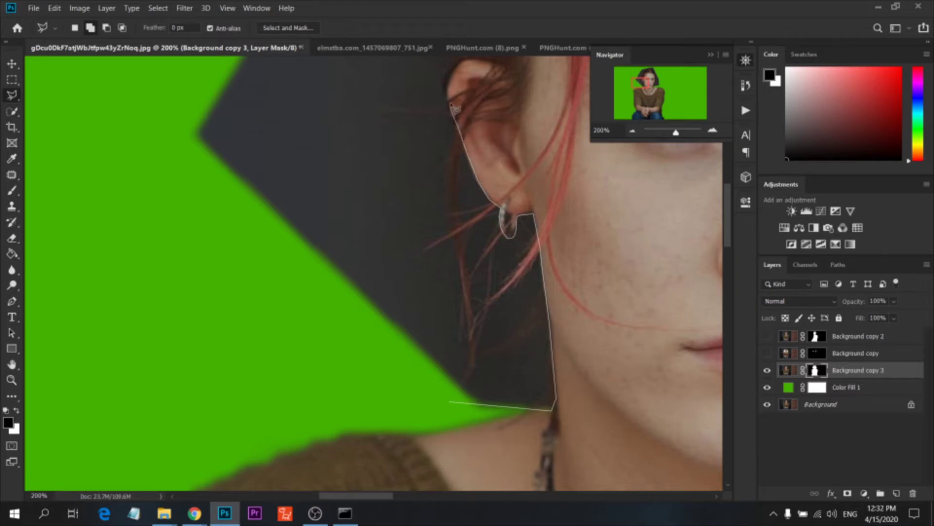
- Trace the hairline across the top of the head and over the parting
left_click_drag(451, 107, 447, 298)
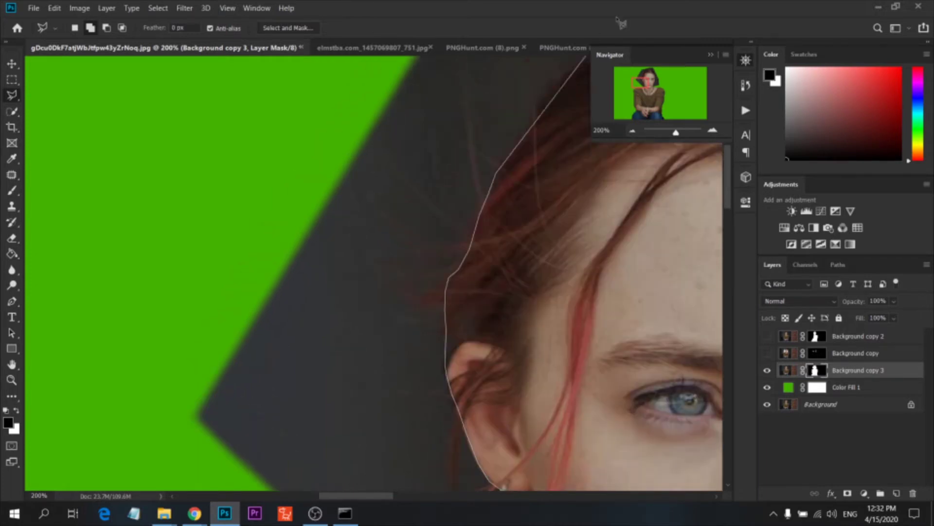
left_click_drag(499, 127, 508, 297)
left_click_drag(607, 167, 253, 327)
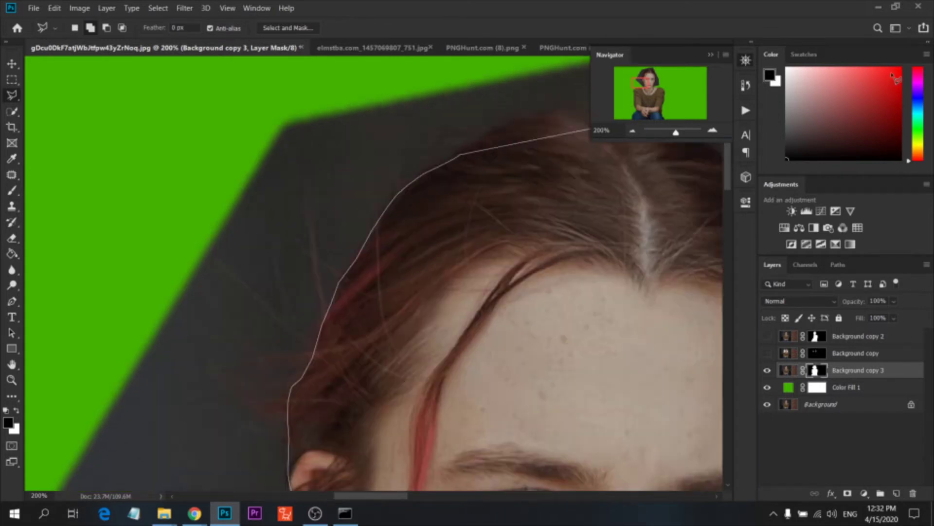
left_click(258, 314)
left_click(367, 288)
left_click(450, 313)
- Continue the outline points down the right side of the hair
left_click(538, 397)
left_click_drag(557, 431, 557, 261)
left_click(575, 263)
left_click(593, 345)
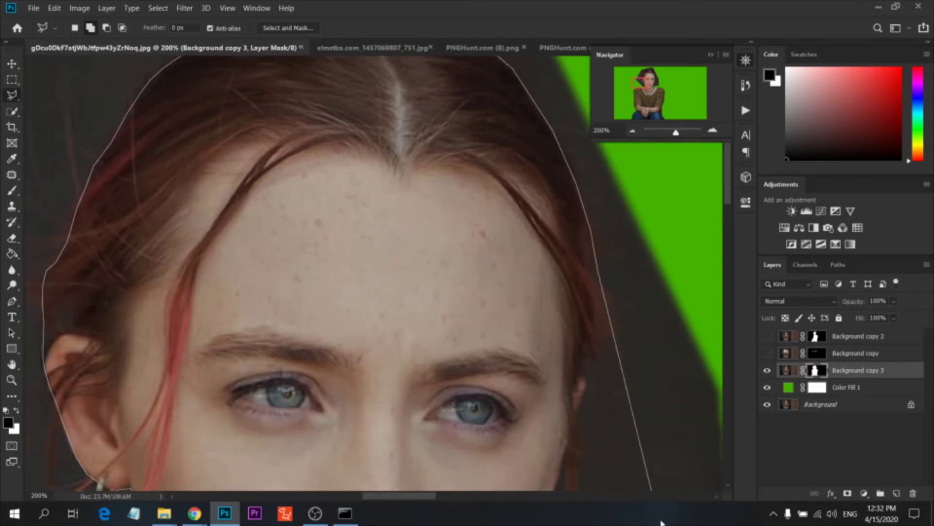
left_click(614, 301)
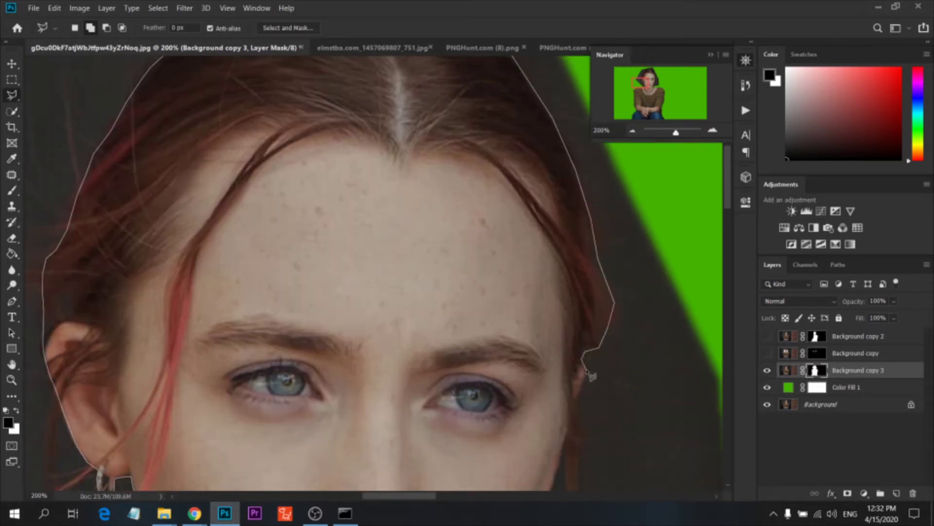
scroll(580, 399, "down", 1)
scroll(574, 312, "down", 4)
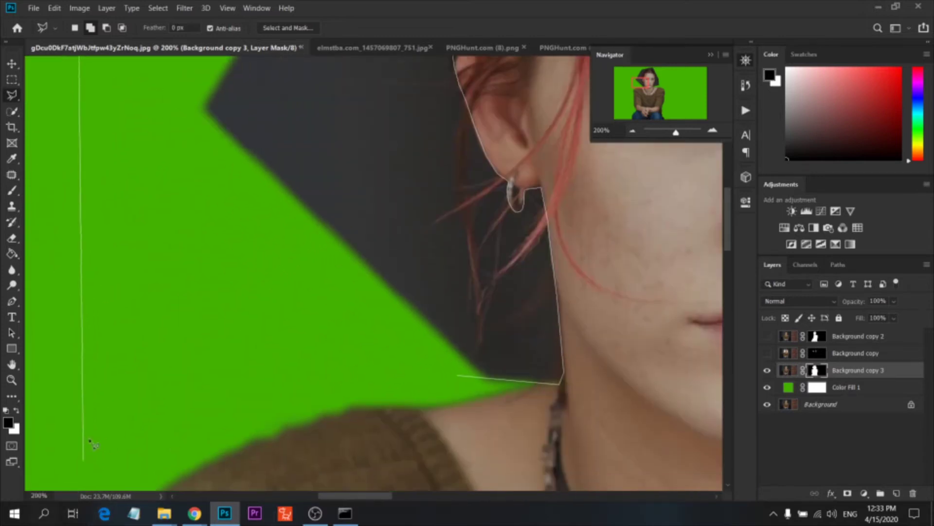
- Close the hair outline and refine it with Smooth 22 and Feather 3.3 px
double_click(90, 443)
key("ctrl+minus")
key("ctrl+minus")
key("ctrl+minus")
key("ctrl+minus")
right_click(453, 254)
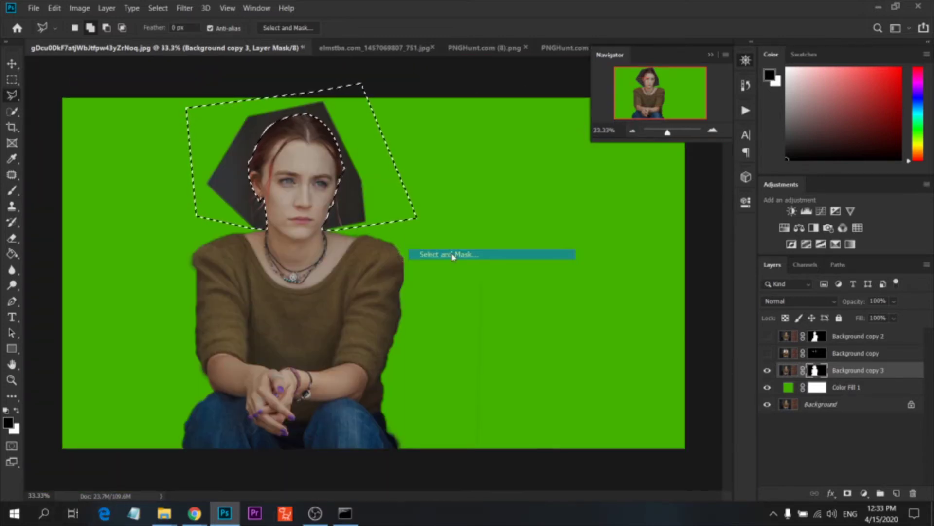
left_click(453, 254)
left_click_drag(767, 372, 796, 375)
left_click_drag(787, 338, 798, 340)
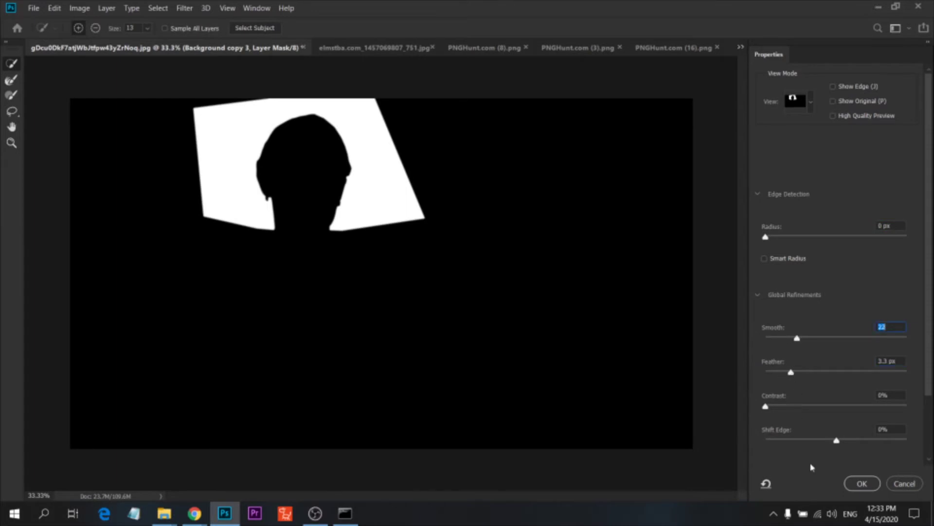
left_click(862, 483)
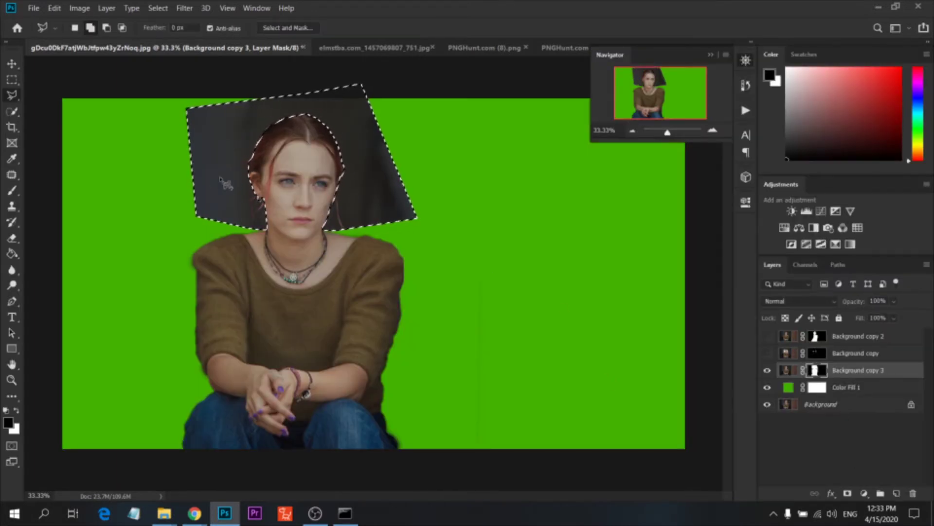
- Fill the selected area black on the mask to remove the dark patch, then deselect
key("x")
key("Delete")
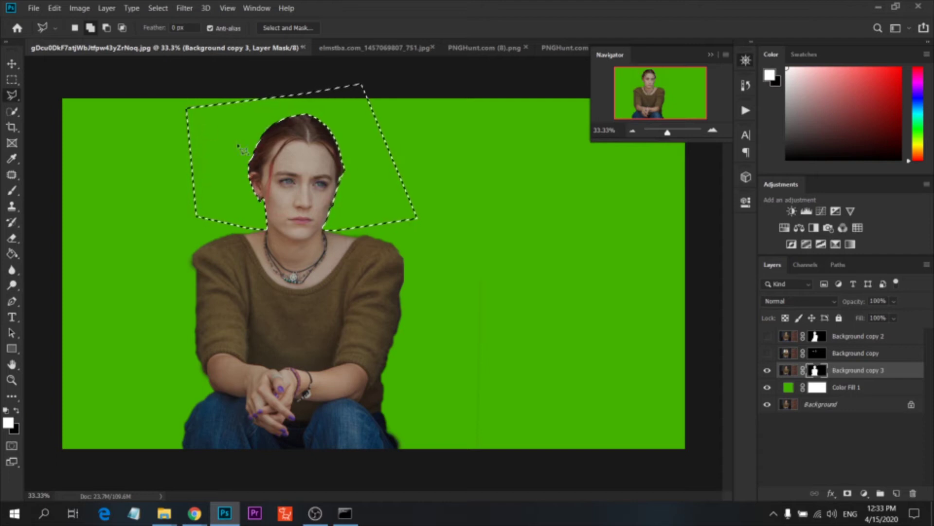
key("ctrl+d")
- Set up the Eraser with a hard-edged brush at size 51
key("e")
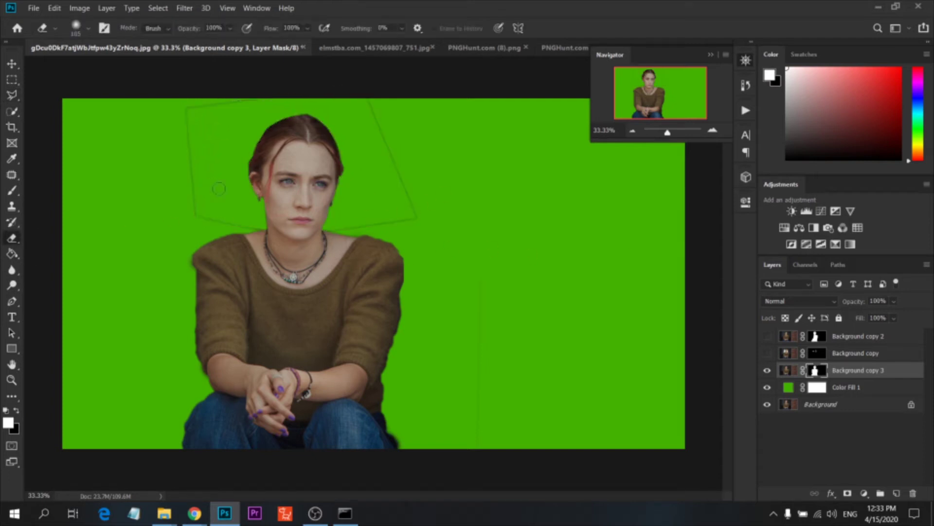
left_click(746, 84)
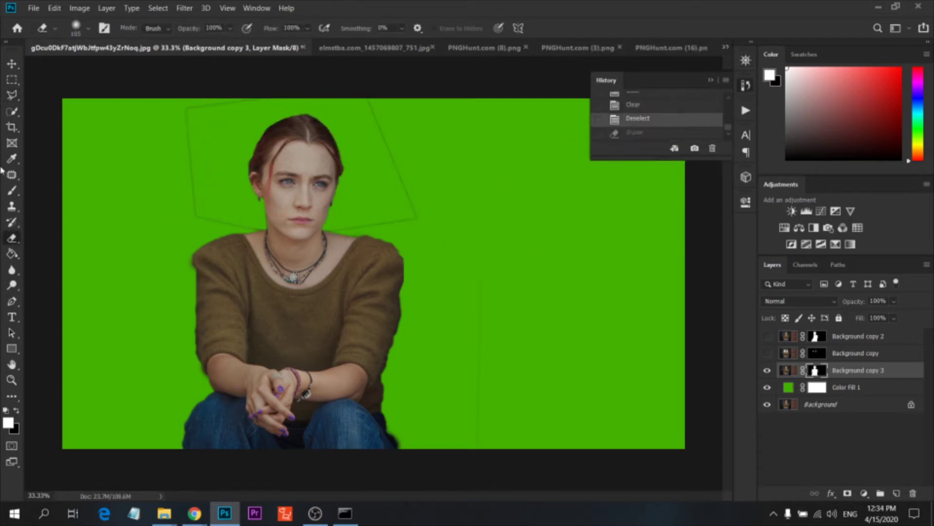
right_click(436, 191)
left_click(594, 275)
key("Return")
left_click(745, 59)
left_click(713, 130)
left_click(712, 130)
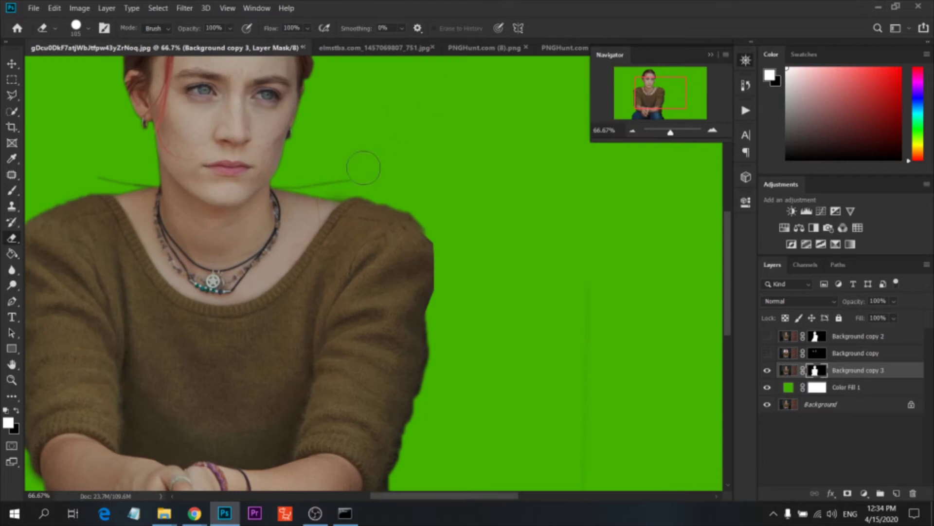
right_click(309, 174)
double_click(440, 181)
type("51")
key("Return")
- Erase the faint stray line beside the neck, then view the whole image
left_click(745, 85)
key("ctrl+z")
key("ctrl+shift+z")
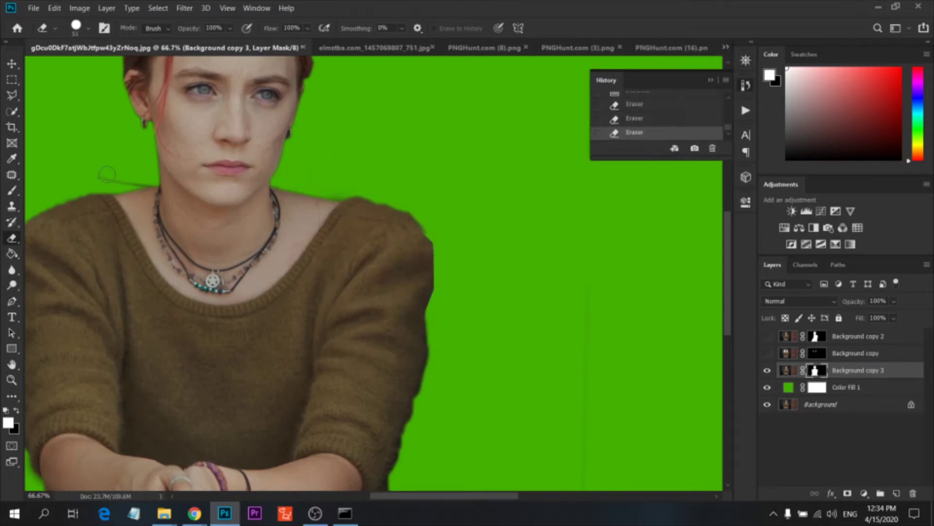
left_click_drag(130, 179, 139, 180)
left_click(745, 60)
left_click(633, 131)
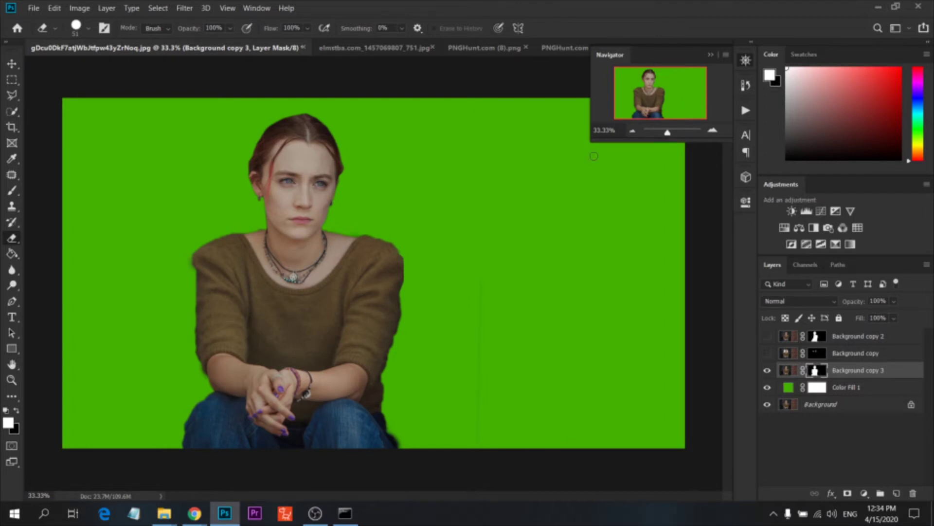
- Merge Background copy and Background copy 3 into a single layer
left_click_drag(854, 353, 862, 370)
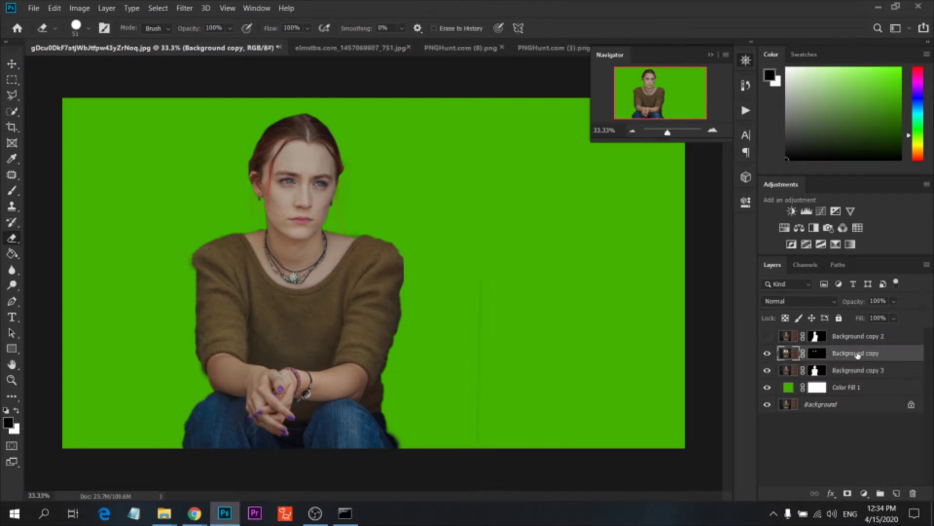
left_click(853, 355, "ctrl")
right_click(871, 364)
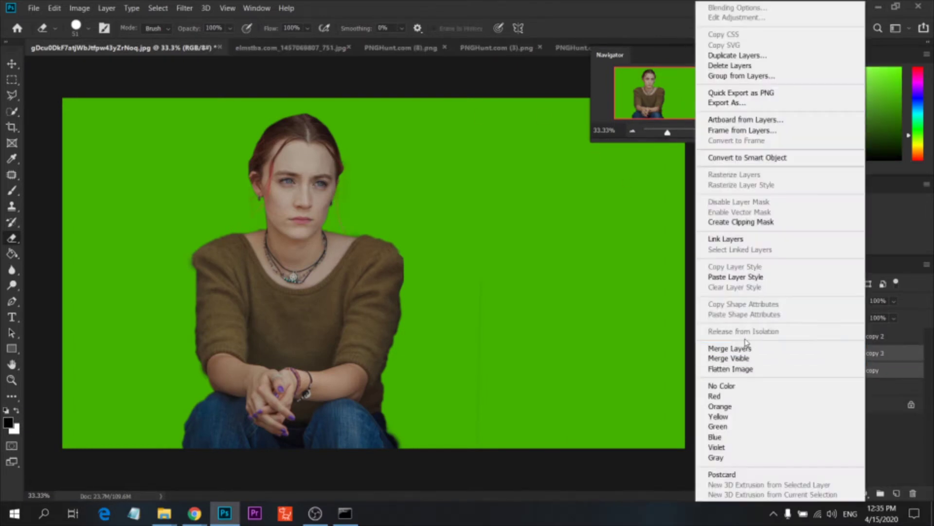
left_click(845, 353)
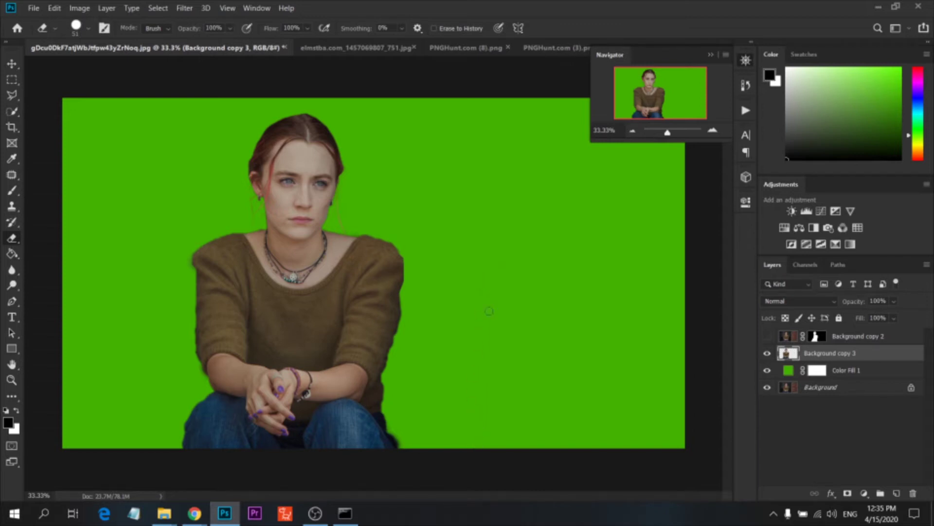
- Resize the Eraser from 360 and 369 px down to 45 px
right_click(423, 261)
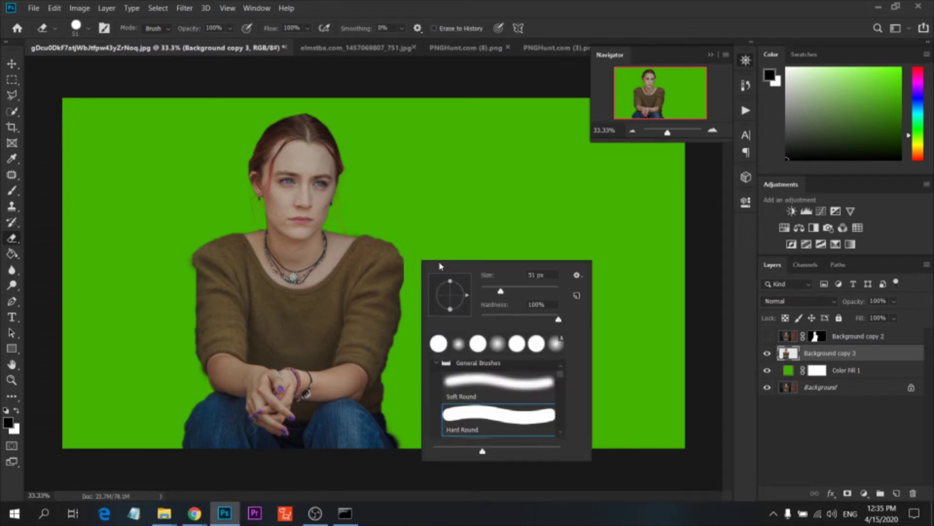
key("Return")
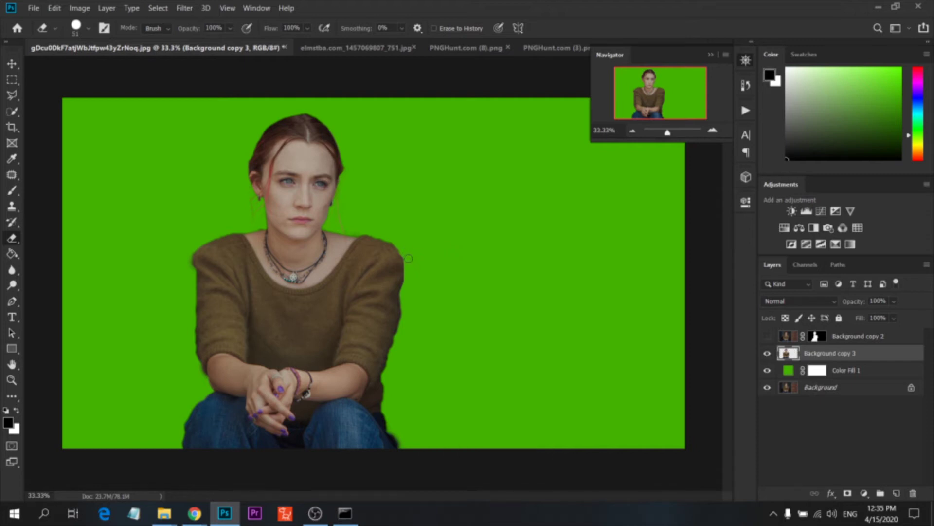
right_click(395, 229)
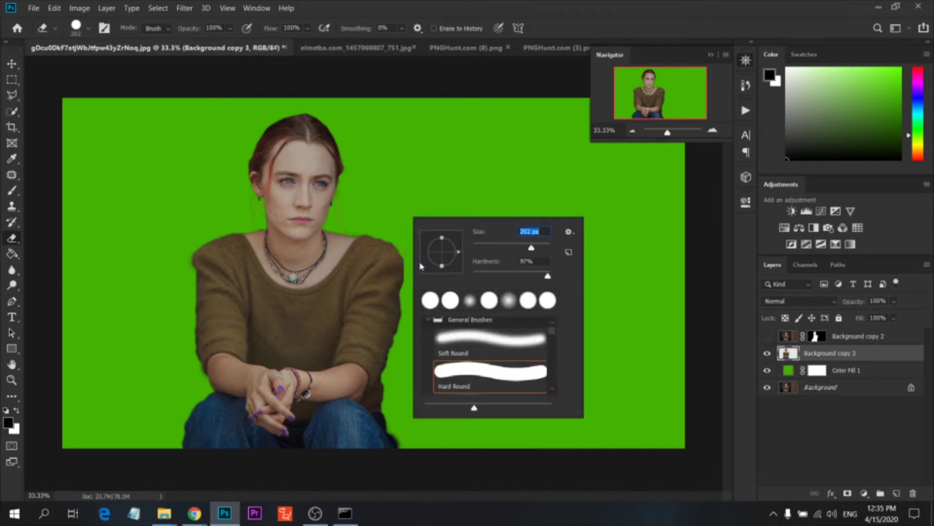
key("Return")
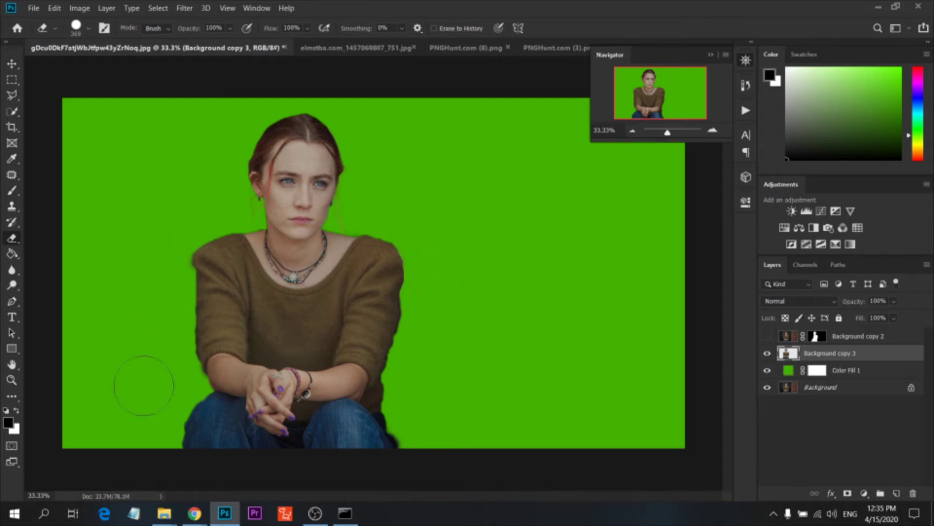
right_click(489, 340)
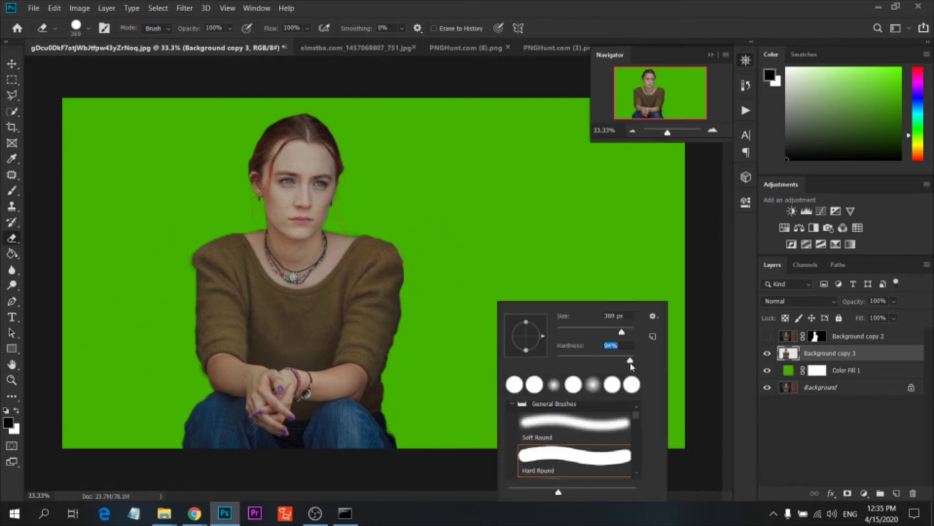
key("Return")
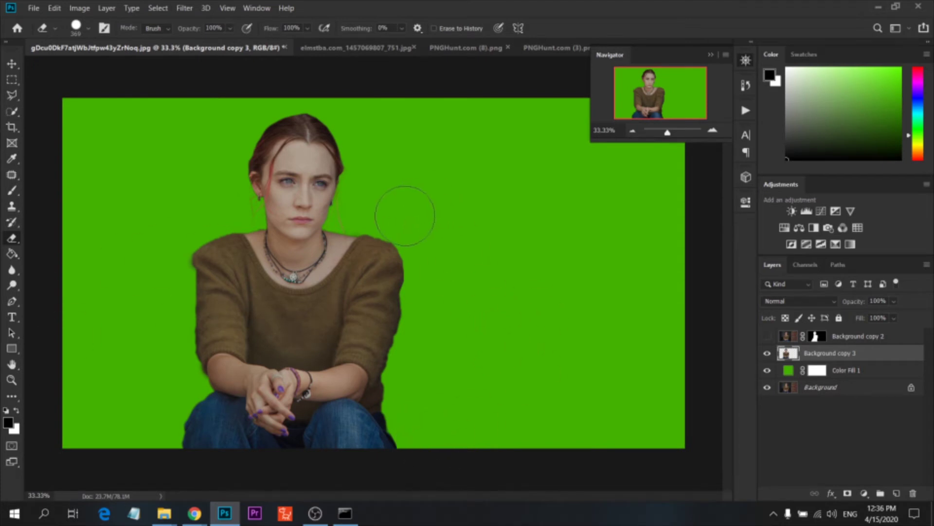
right_click(417, 152)
double_click(537, 178)
type("45")
key("Return")
- Set Eraser hardness to 86% and inspect the girl's edges up close
left_click_drag(668, 132, 673, 135)
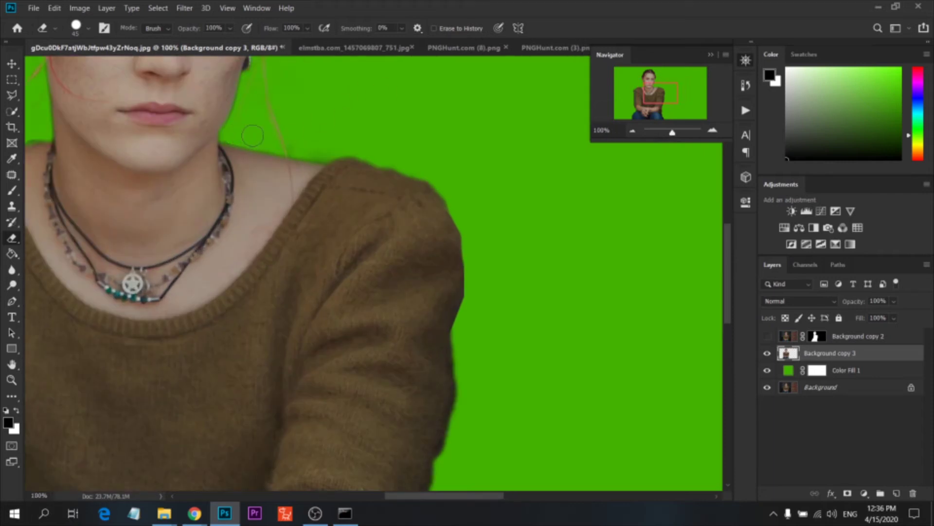
right_click(381, 124)
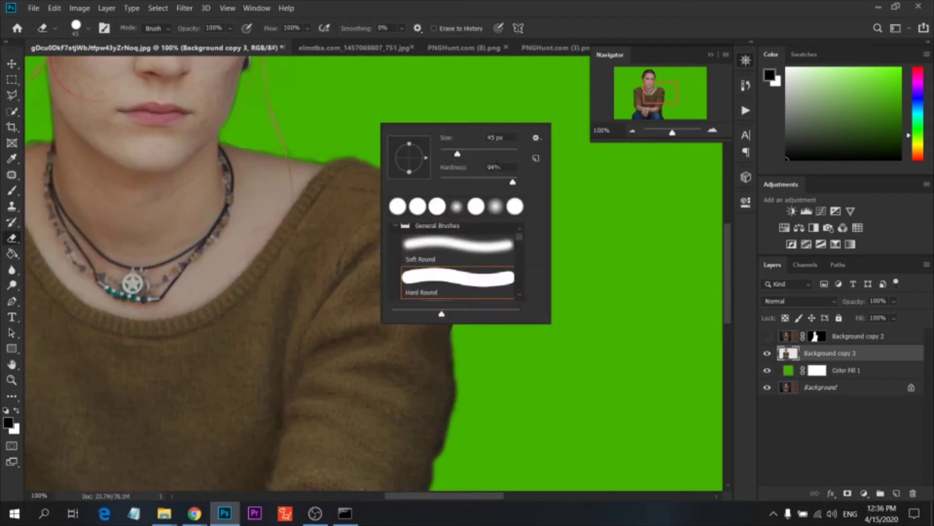
key("Return")
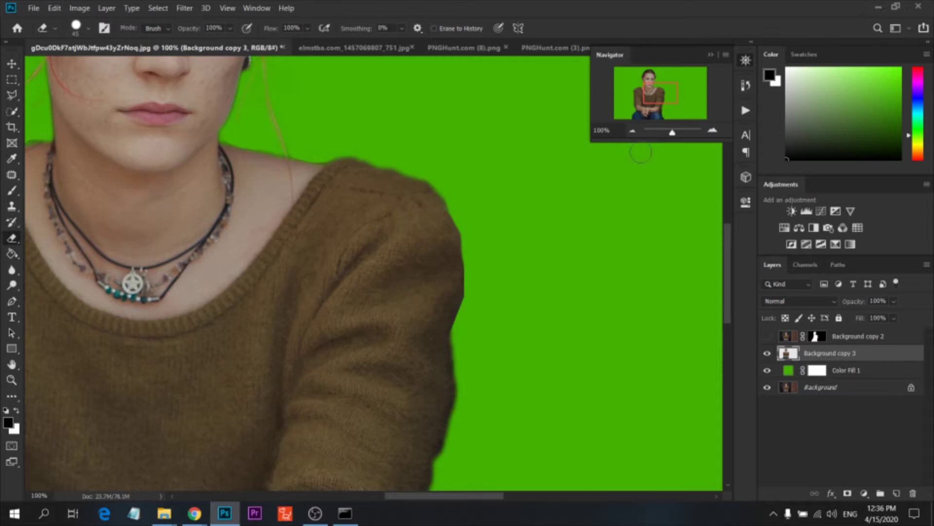
left_click_drag(672, 132, 684, 132)
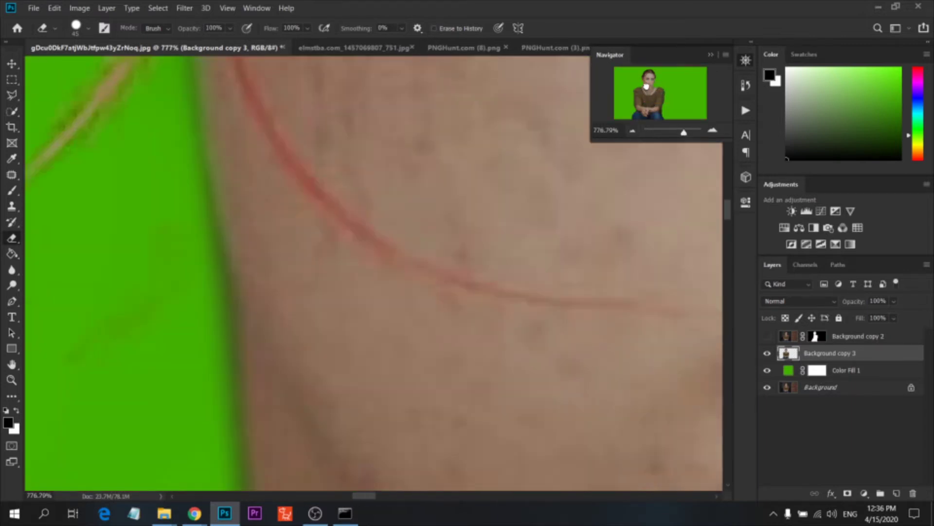
left_click_drag(661, 95, 648, 88)
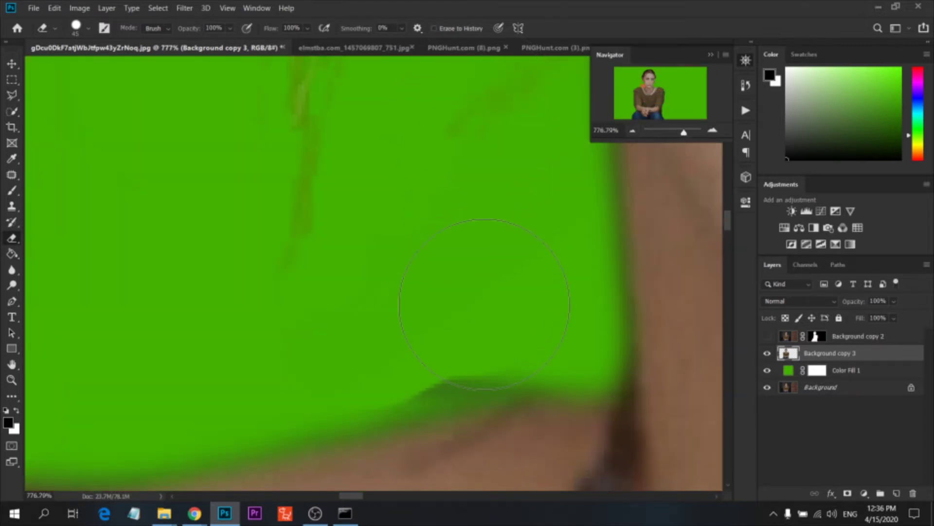
left_click(633, 131)
left_click(633, 131)
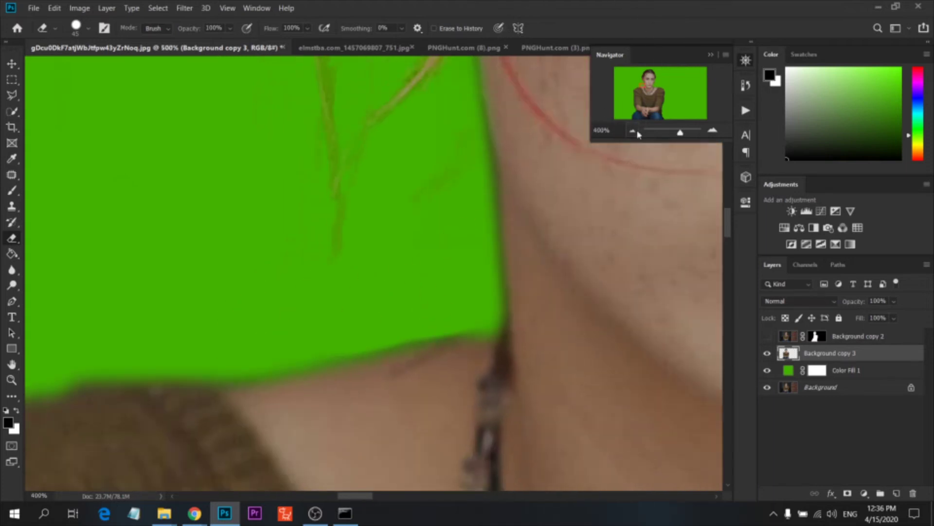
left_click(634, 132)
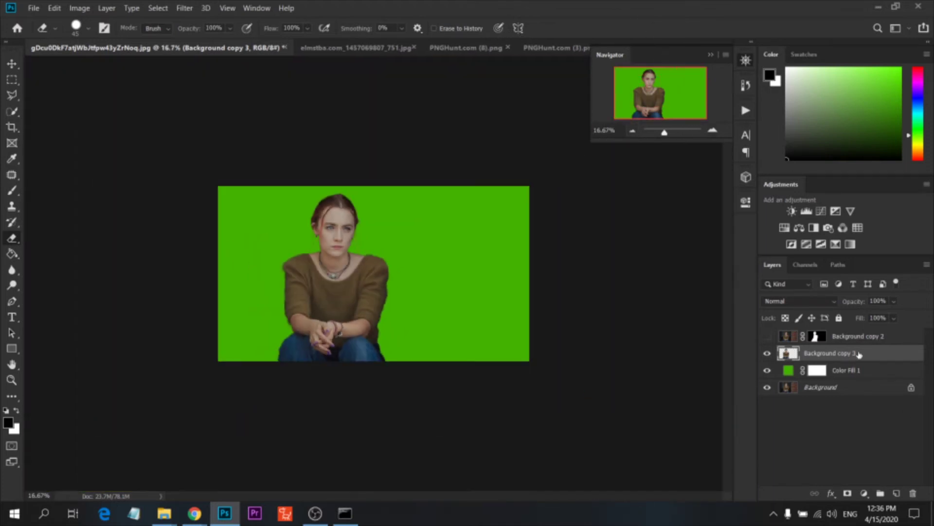
- Bring the forest photo into the girl's document and scale it up across the canvas
left_click_drag(858, 354, 375, 273)
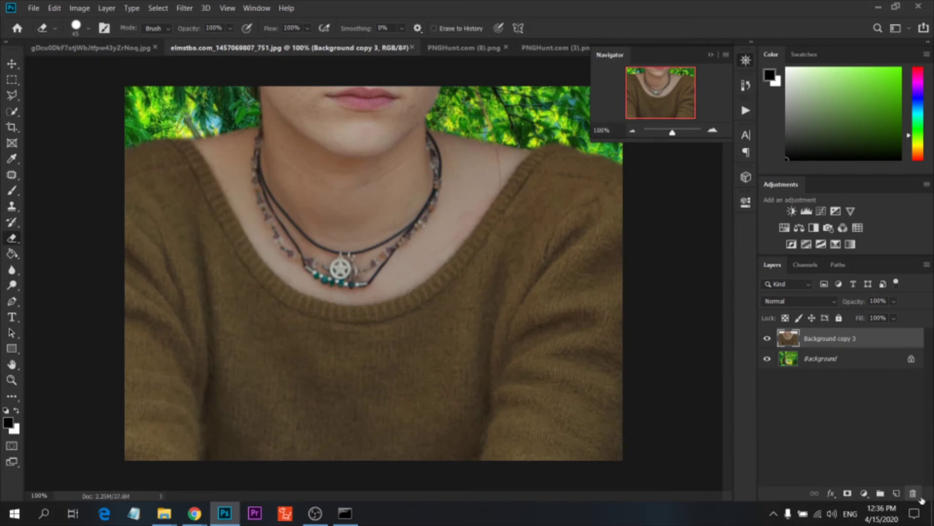
left_click(919, 496)
left_click(93, 47)
left_click(12, 80)
right_click(423, 255)
left_click(458, 361)
left_click_drag(395, 274, 260, 327)
left_click_drag(302, 291, 571, 207)
key("Return")
- Move the forest layer beneath the girl and scale it to fill the canvas
left_click_drag(818, 353, 839, 384)
right_click(467, 300)
left_click(475, 403)
left_click_drag(467, 292, 470, 319)
left_click_drag(218, 146, 207, 138)
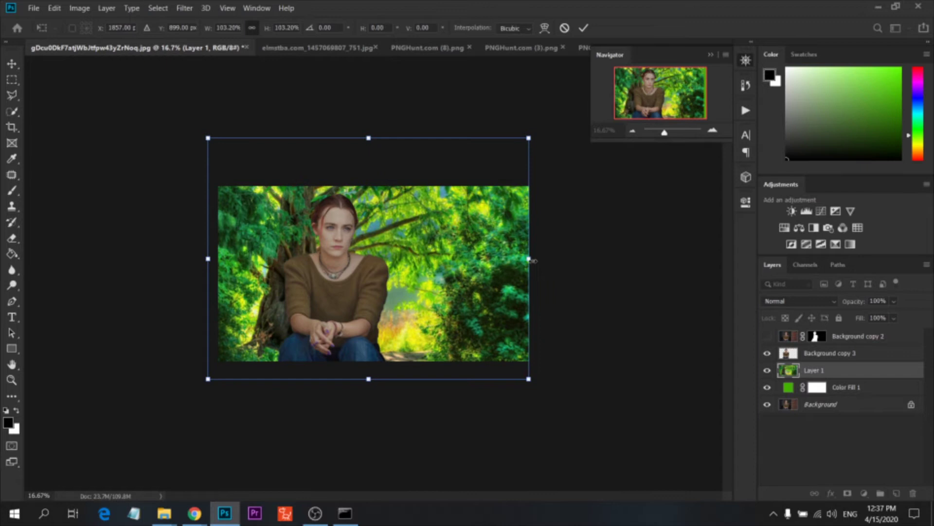
key("Return")
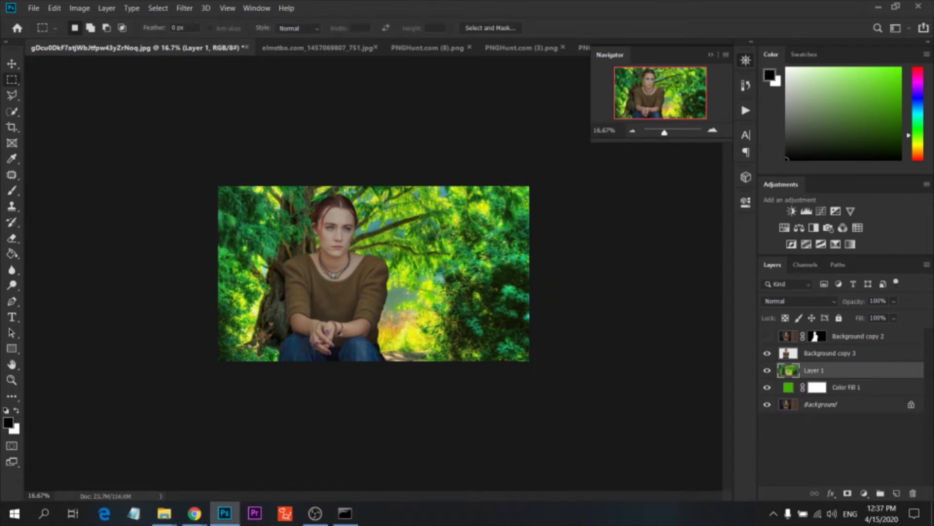
left_click(711, 130)
- Delete the hidden Background copy 2 layer
left_click(847, 335)
left_click(913, 493)
left_click(509, 219)
- Try shifting the girl layer right, then revert the move in History
right_click(441, 229)
left_click(467, 335)
mouse_move(374, 319)
left_mouse_down()
mouse_move(437, 319)
mouse_move(424, 319)
left_mouse_up()
key("Return")
key("m")
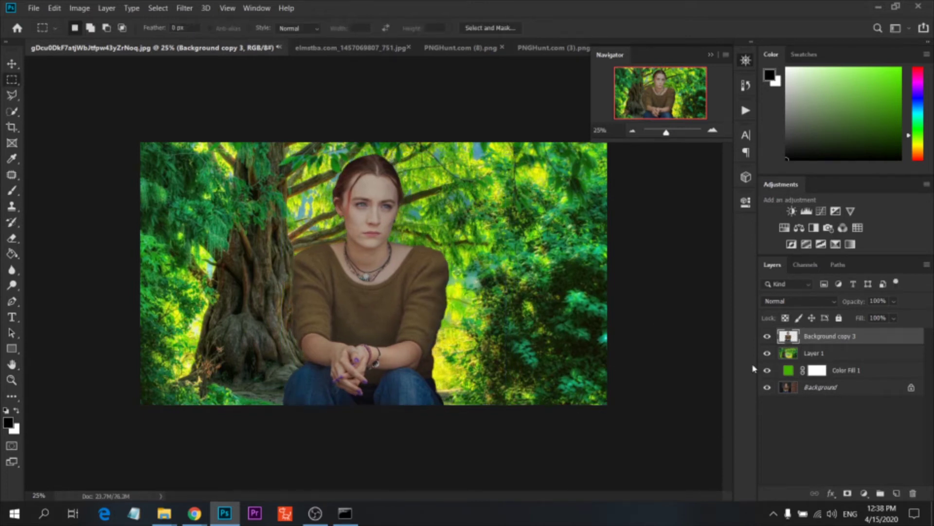
left_click(745, 87)
left_click(644, 116)
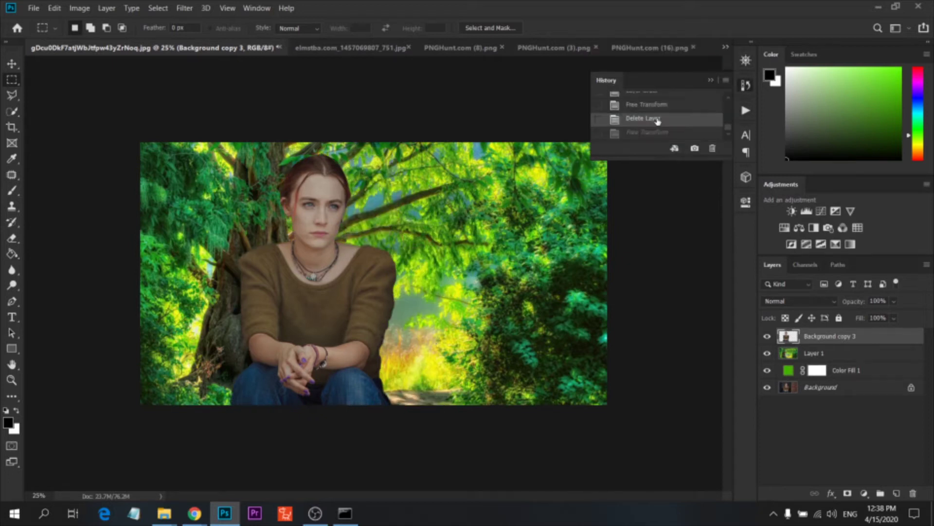
- Duplicate the girl as Background copy 4, hide the original, and move her toward centre
left_click_drag(827, 336, 897, 493)
left_click(767, 353)
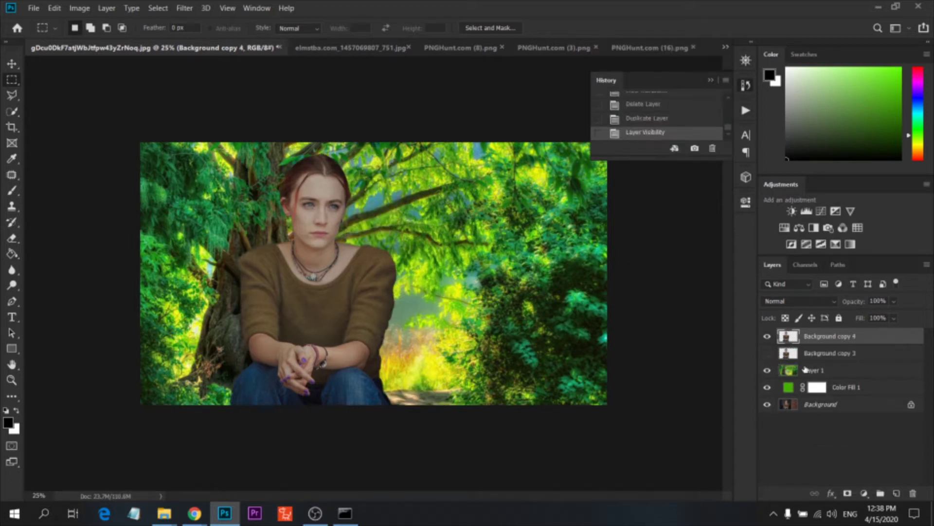
key("ctrl+t")
mouse_move(348, 334)
left_mouse_down()
mouse_move(423, 334)
mouse_move(397, 331)
left_mouse_up()
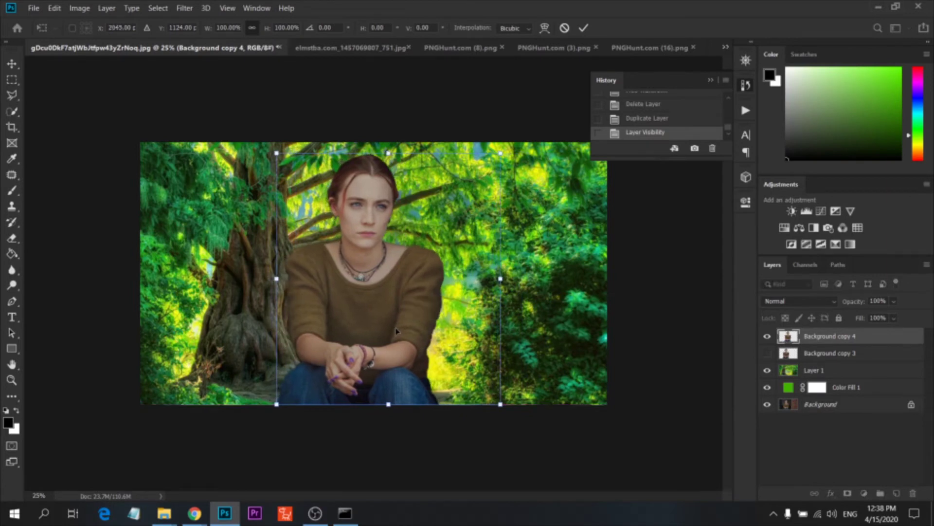
key("Return")
key("m")
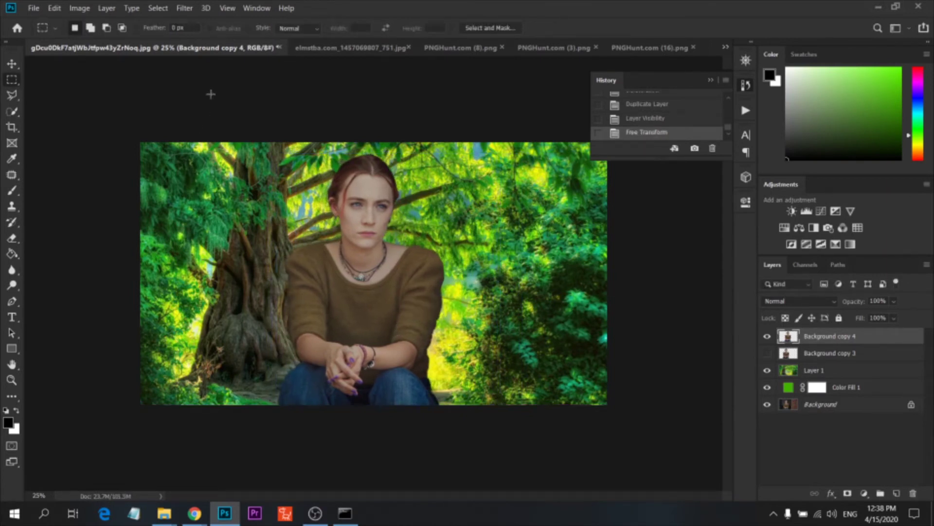
- Bring the sparkle overlay in as Layer 2 and scale it to about 132% down the left tree
left_click(318, 53)
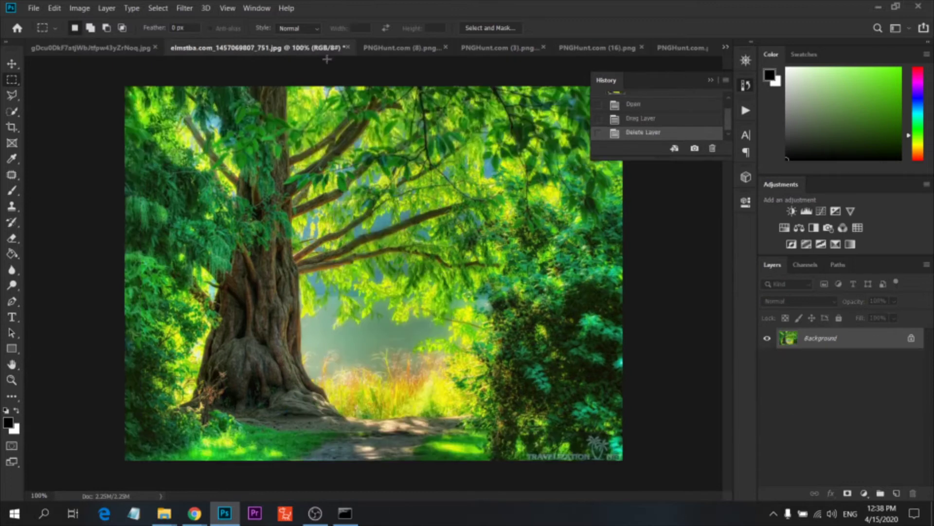
left_click(416, 51)
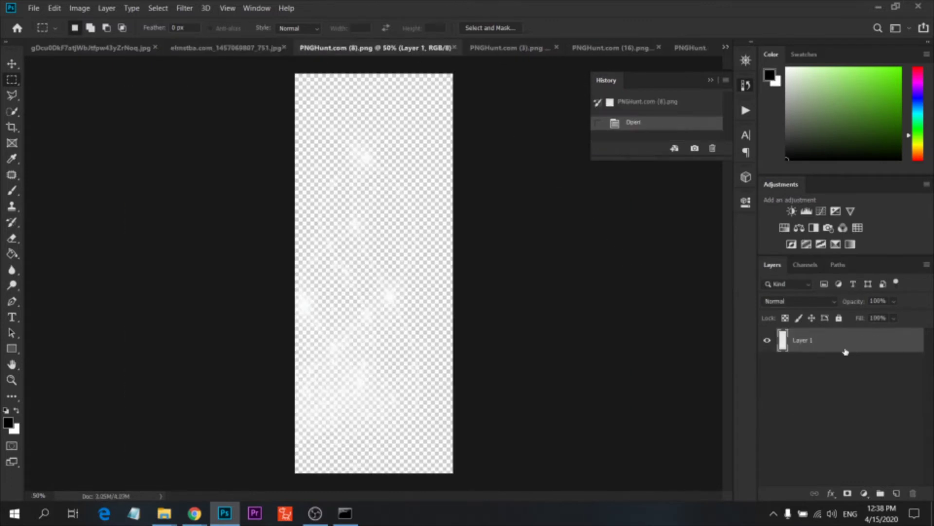
left_click_drag(845, 351, 370, 243)
right_click(409, 200)
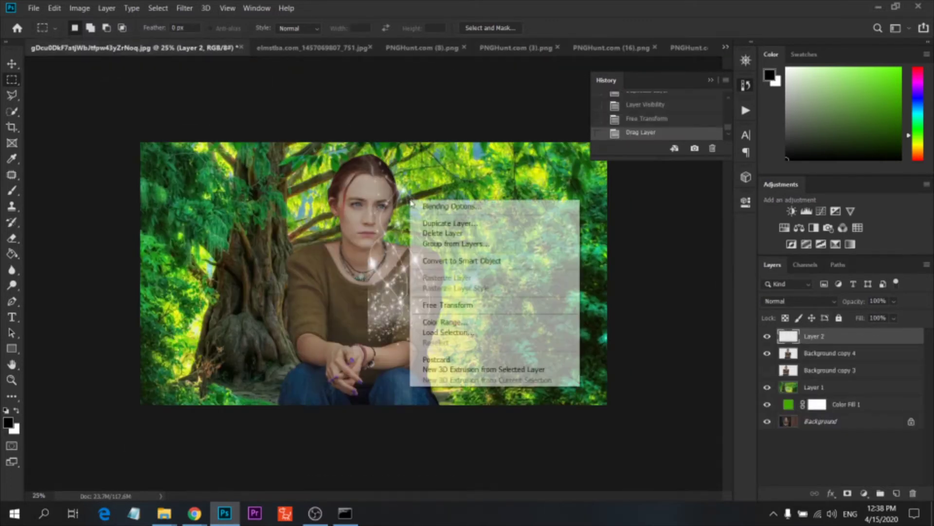
left_click(449, 305)
left_click_drag(379, 256, 166, 269)
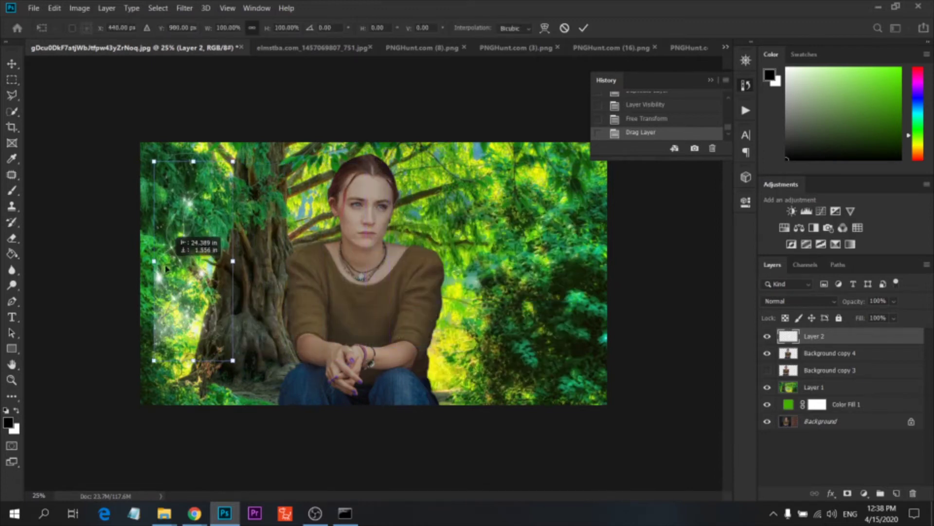
left_click_drag(166, 269, 153, 312)
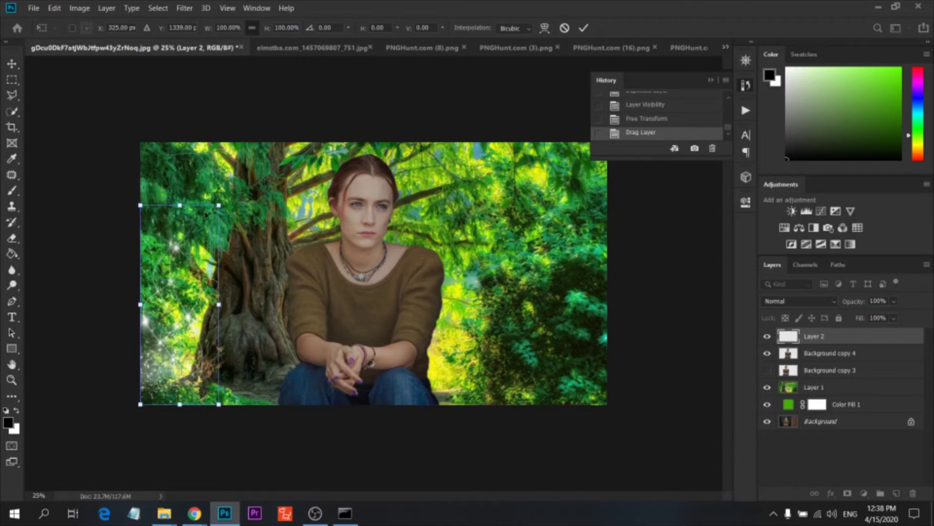
left_click_drag(220, 205, 227, 137)
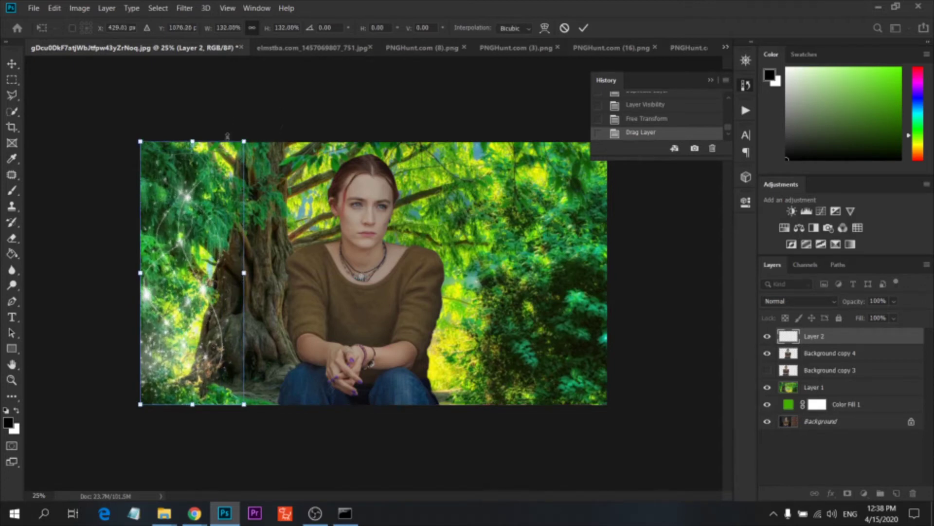
key("m")
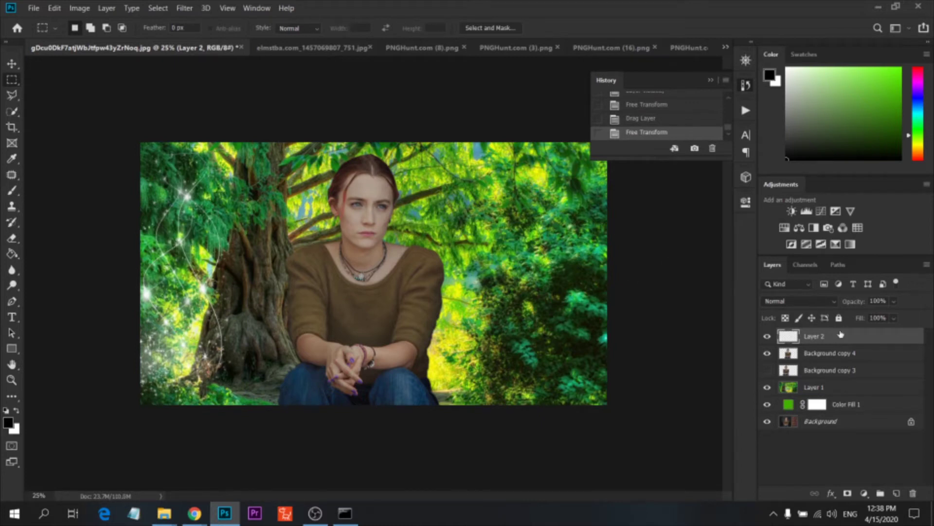
- Bring the PNGHunt.com (3).png sparkles in as Layer 3, stretched over the right-hand bushes
left_click(524, 49)
mouse_move(841, 340)
left_mouse_down()
mouse_move(75, 41)
mouse_move(516, 246)
left_mouse_up()
right_click(510, 228)
left_click(553, 333)
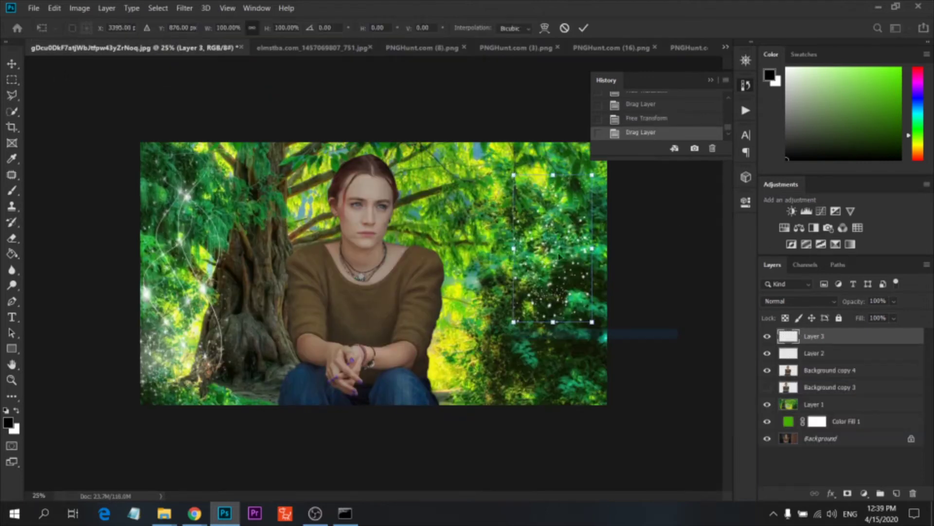
left_click_drag(556, 167, 555, 142)
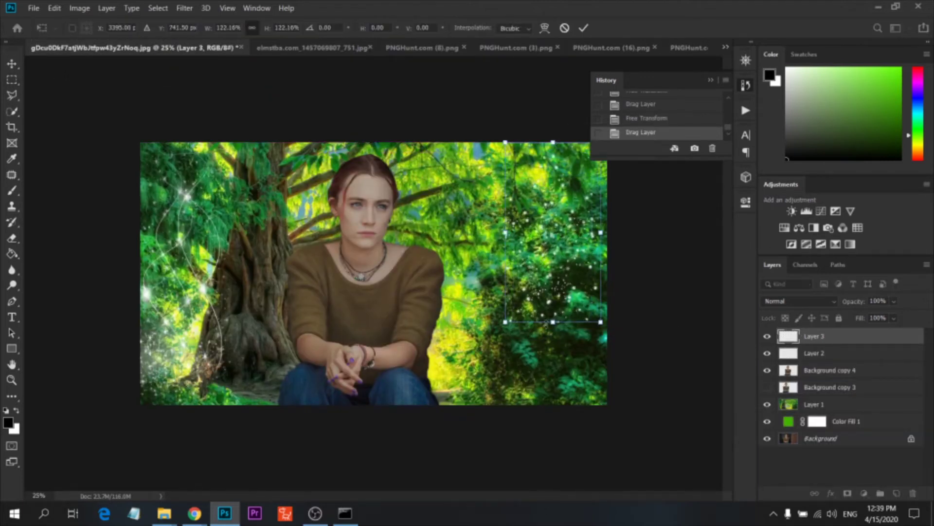
left_click_drag(553, 321, 554, 405)
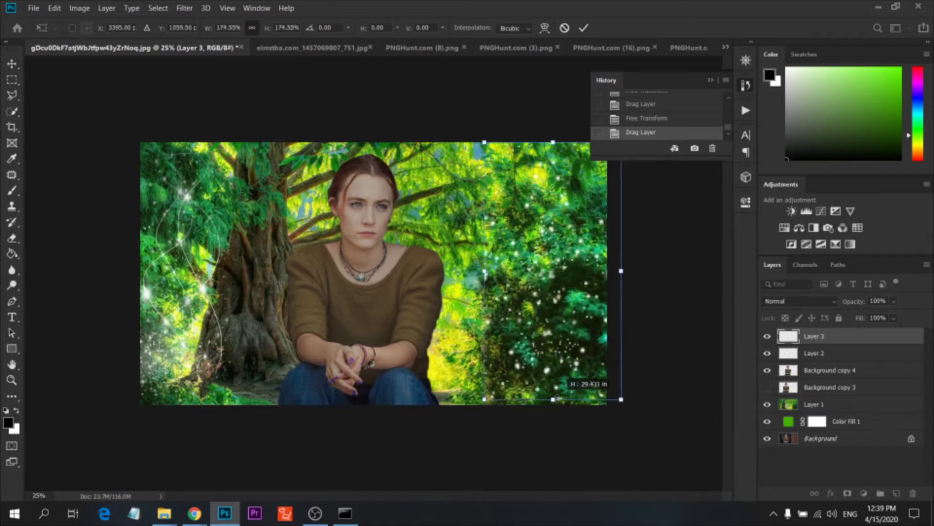
left_click_drag(564, 313, 547, 314)
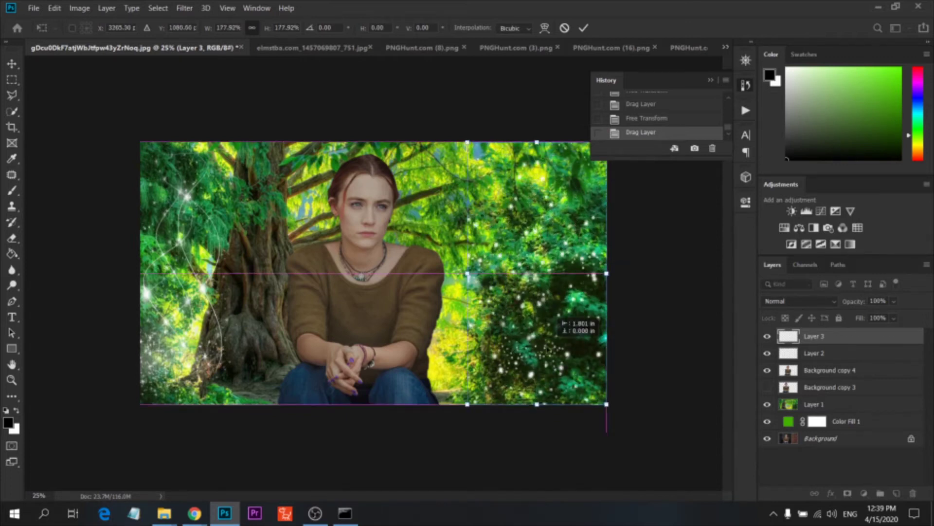
- Flip the sparkles horizontally, commit them at about 178%, and switch to PNGHunt.com.png
right_click(543, 347)
left_click(556, 330)
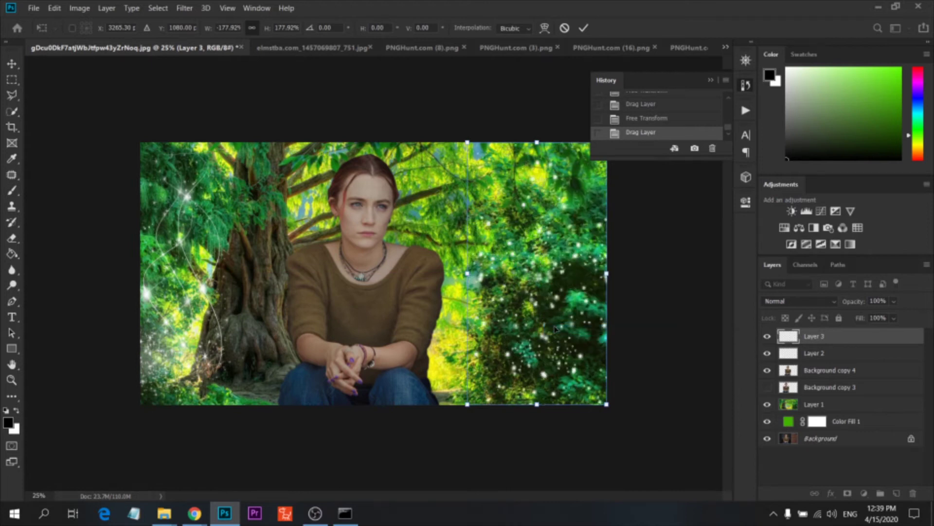
key("Return")
key("m")
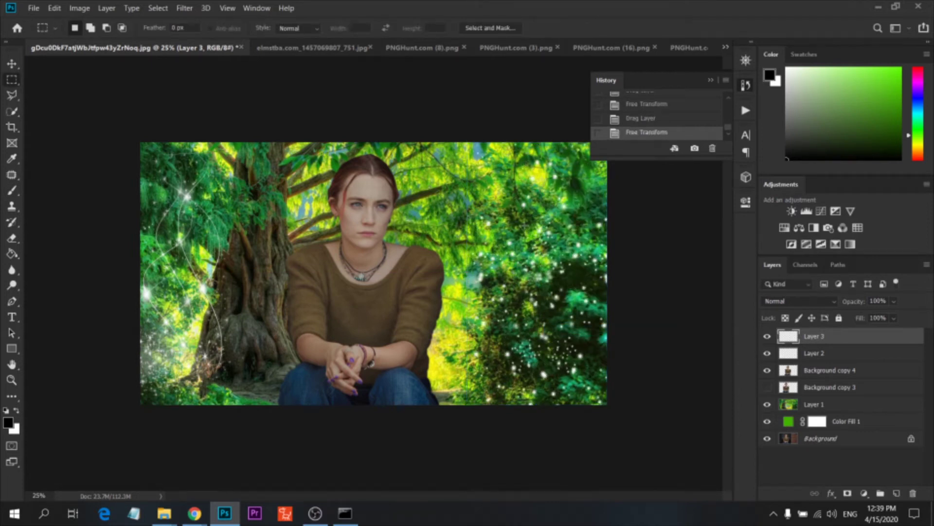
left_click(696, 47)
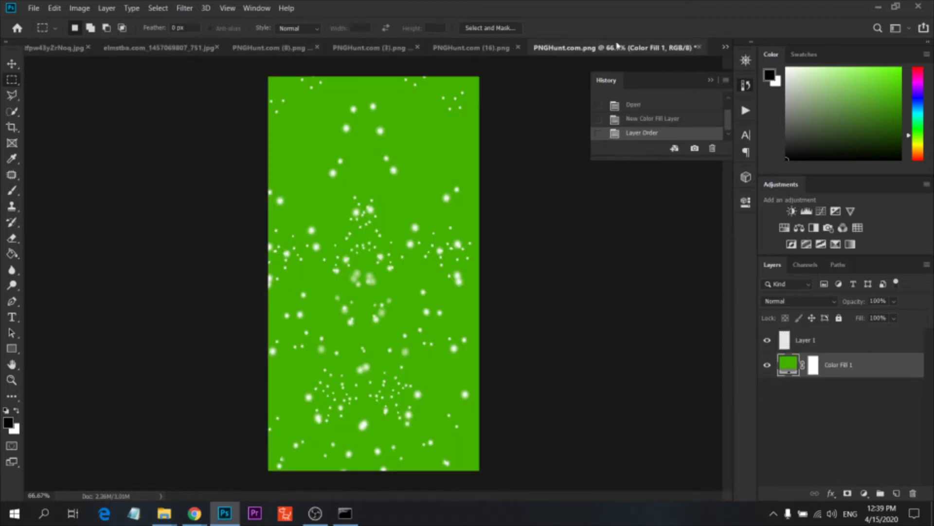
- Bring the PNGHunt.com (16).png string lights in as Layer 4, enlarged to span the canvas
left_click(471, 47)
left_click_drag(841, 339, 408, 237)
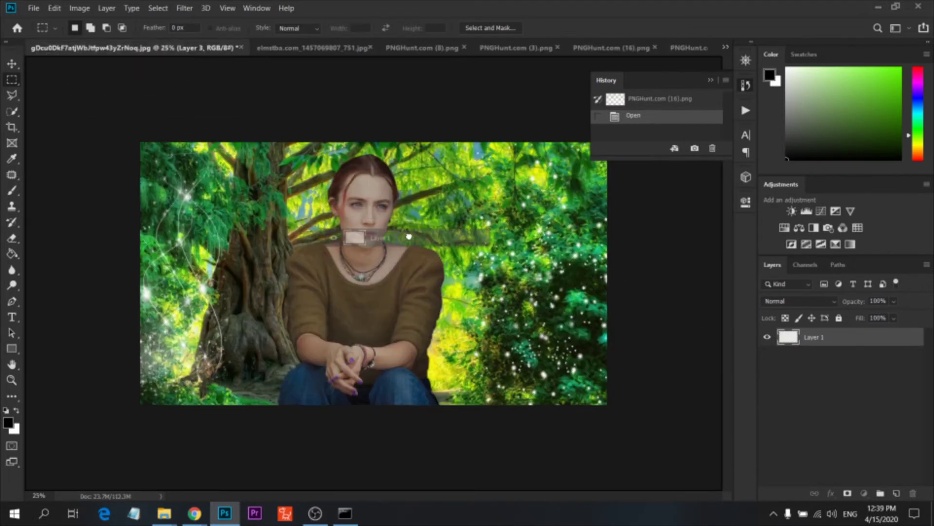
right_click(401, 229)
left_click(438, 339)
left_click_drag(409, 237, 180, 159)
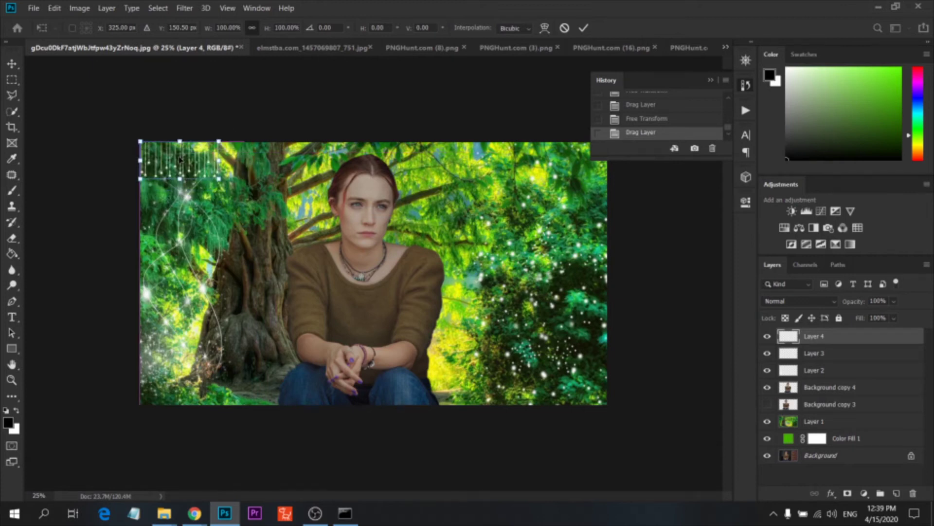
left_click_drag(219, 179, 630, 323)
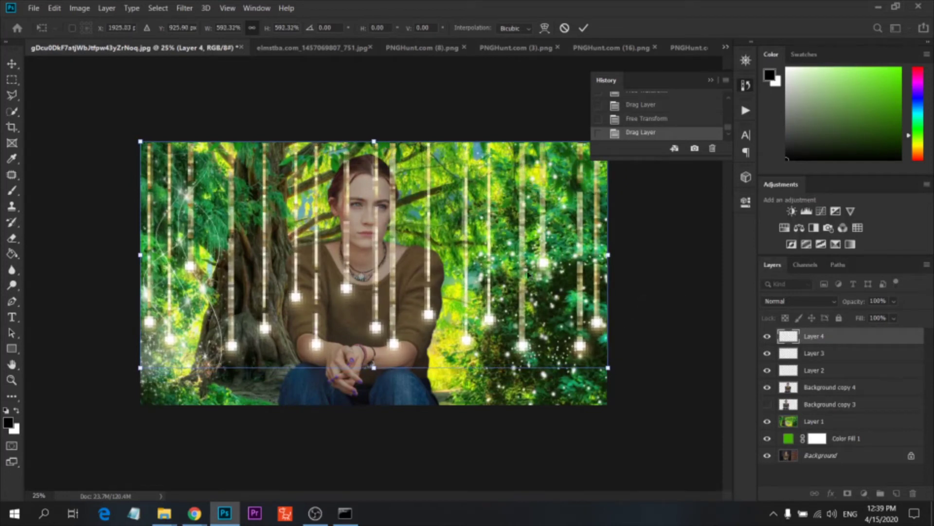
key("Return")
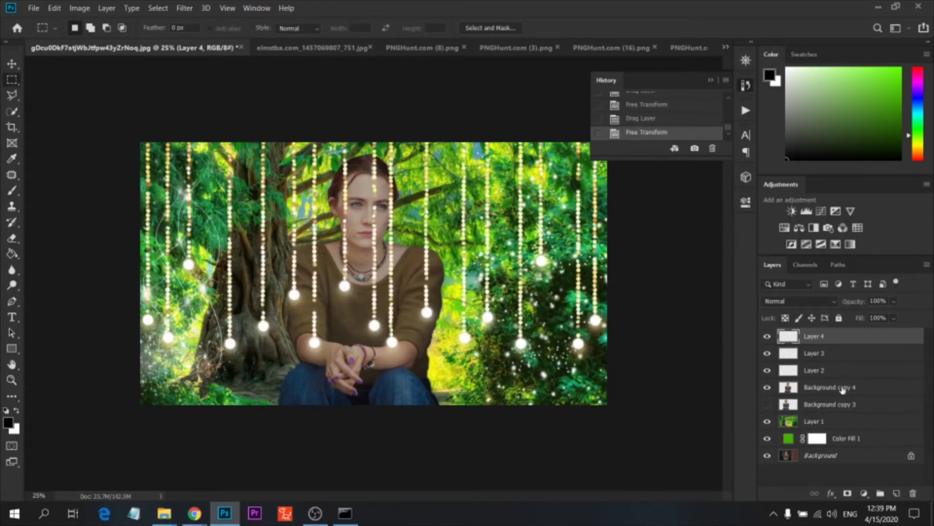
- Move the string lights layer below the girl's layers and raise the lights higher
left_click_drag(836, 340, 846, 414)
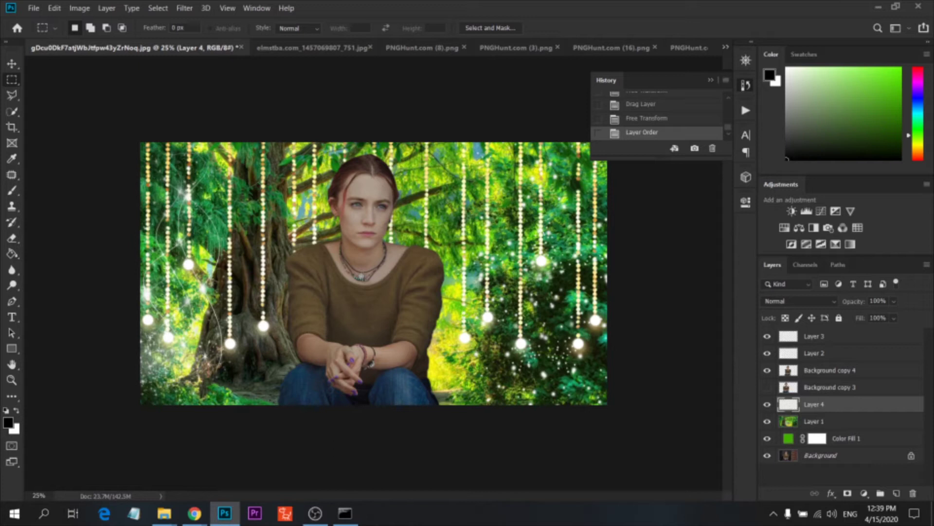
right_click(431, 212)
left_click(467, 318)
left_click_drag(468, 305, 470, 281)
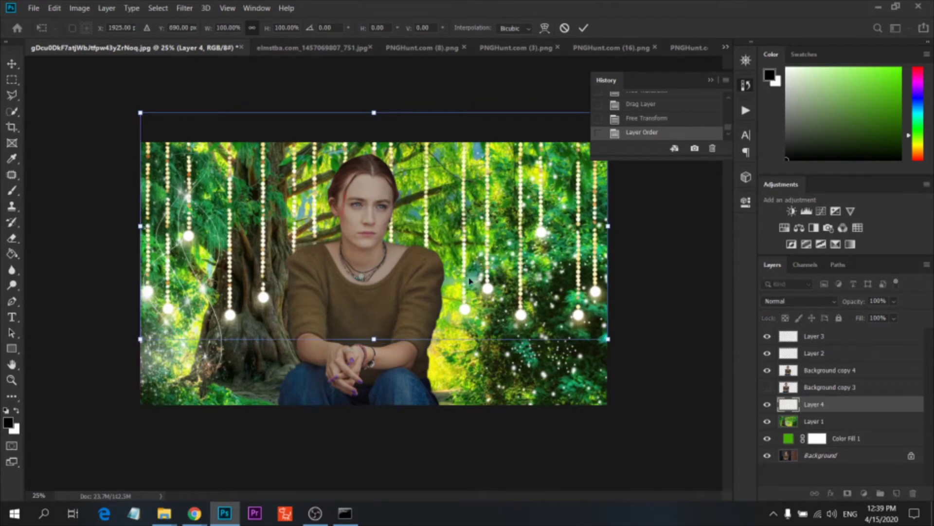
key("Return")
key("m")
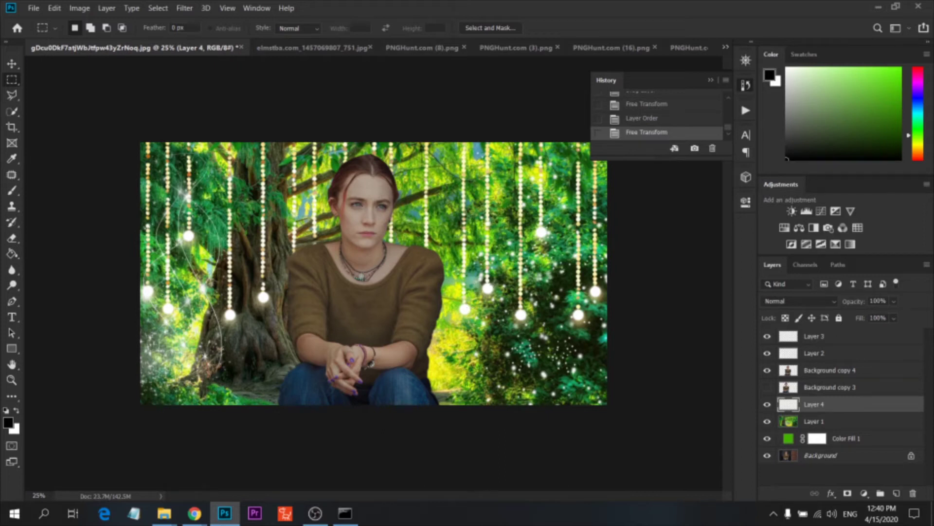
- Duplicate the forest Layer 1 and start a Tilt-Shift blur on the copy
left_click(856, 423)
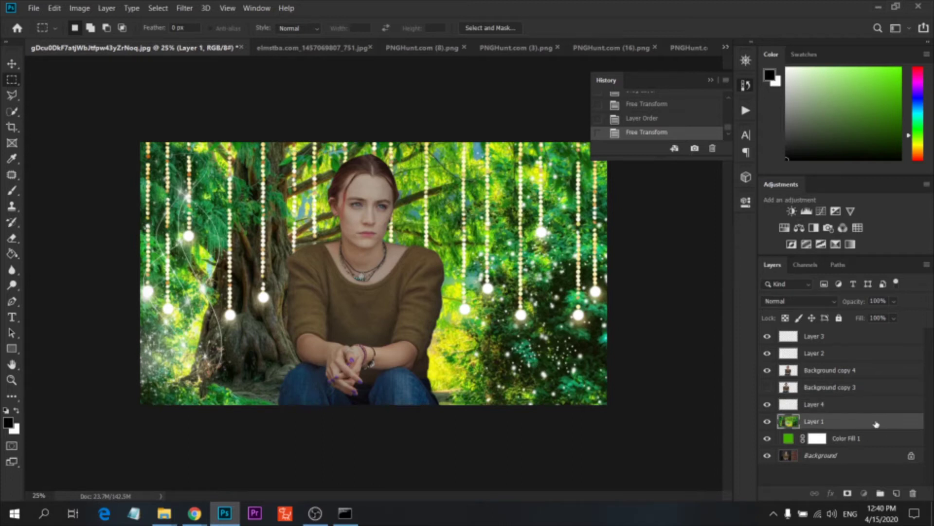
left_click_drag(876, 423, 897, 493)
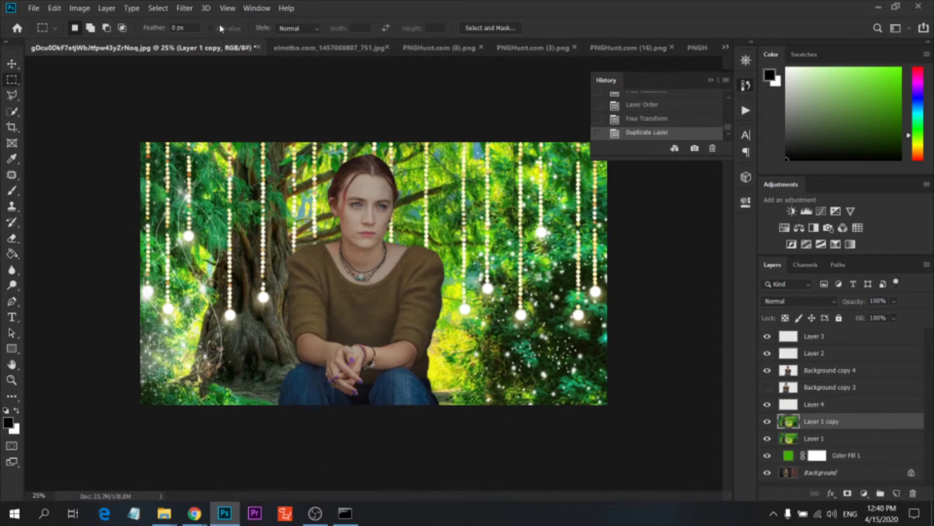
left_click(183, 14)
mouse_move(202, 148)
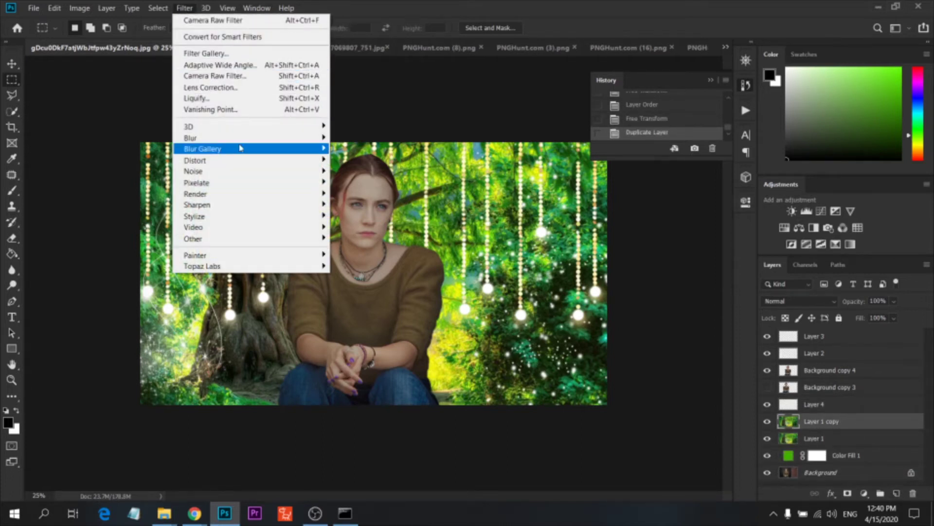
left_click(366, 171)
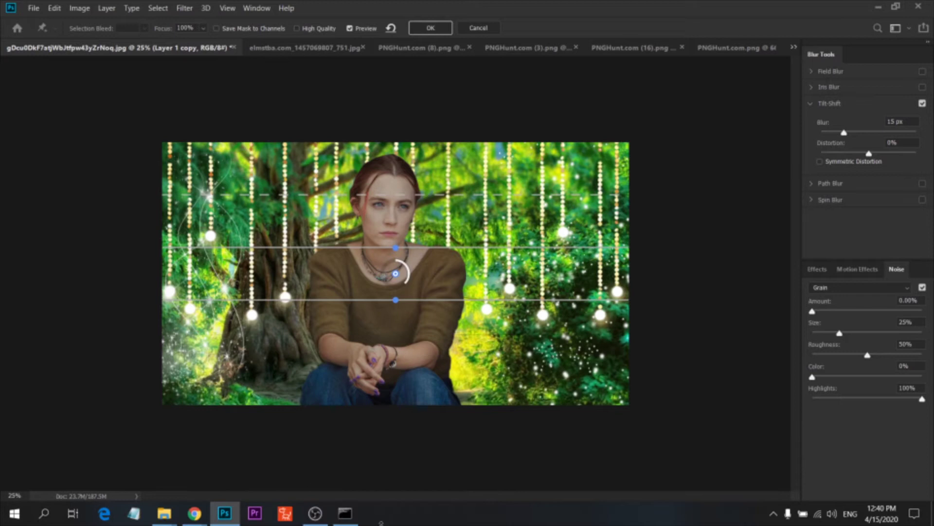
- Move the tilt-shift focus toward the girl, widen the transition lines, blur about 69 px, and add a second pin
left_click_drag(396, 274, 400, 389)
left_click_drag(403, 308, 401, 227)
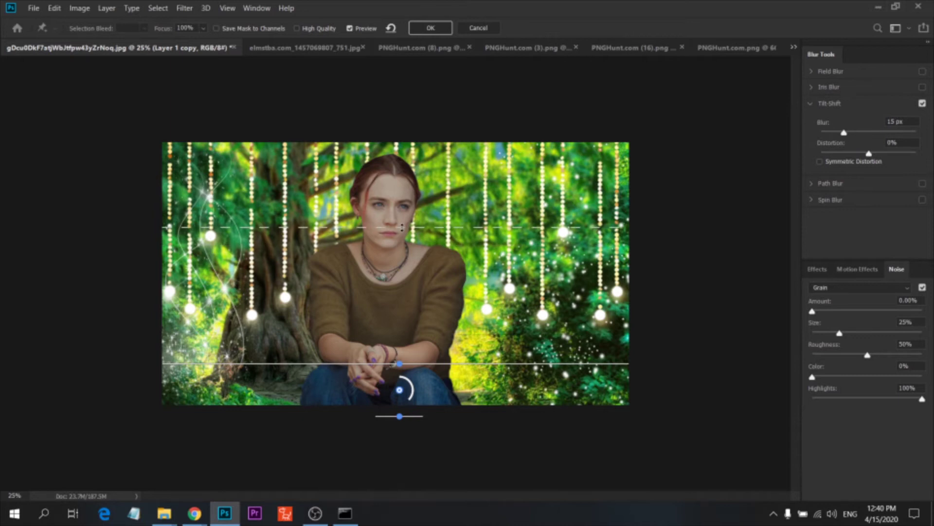
mouse_move(412, 397)
left_mouse_down()
mouse_move(395, 406)
mouse_move(413, 395)
left_mouse_up()
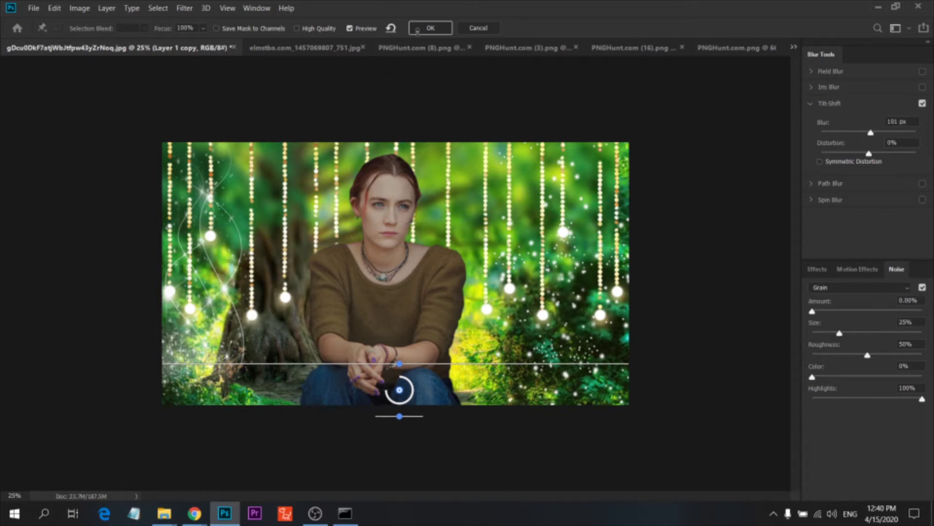
mouse_move(402, 408)
left_mouse_down()
mouse_move(407, 478)
mouse_move(409, 470)
left_mouse_up()
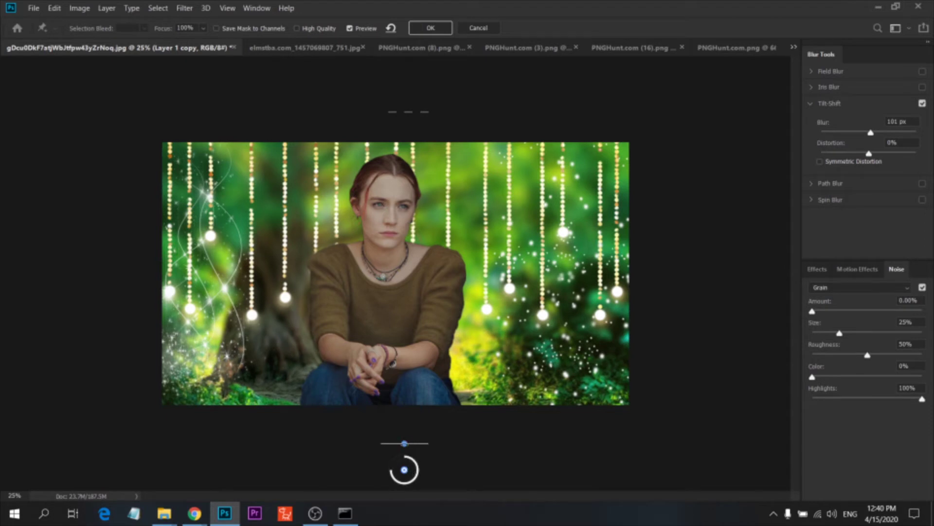
left_click_drag(411, 479, 394, 482)
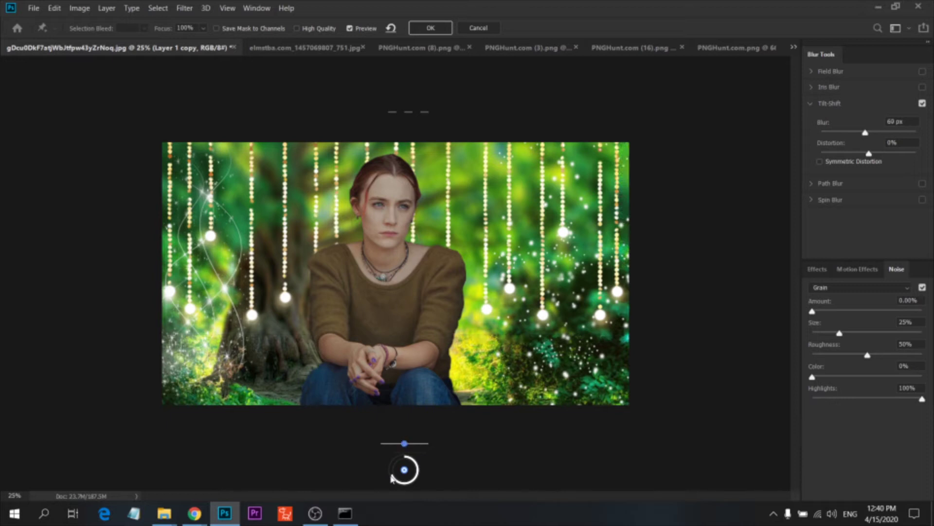
left_click_drag(407, 114, 403, 57)
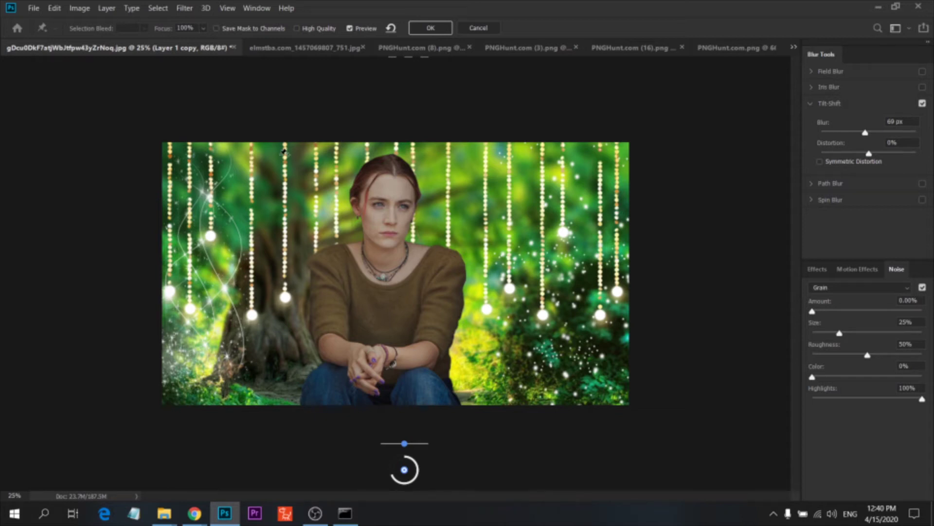
left_click(279, 249)
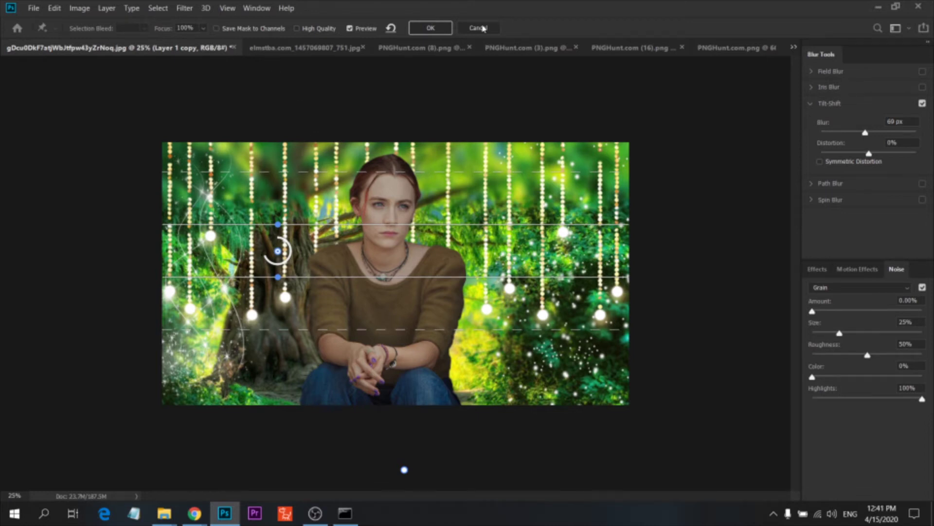
- Replace all pins with one tilt-shift pin below the image at 15 px blur and apply it
left_click(391, 29)
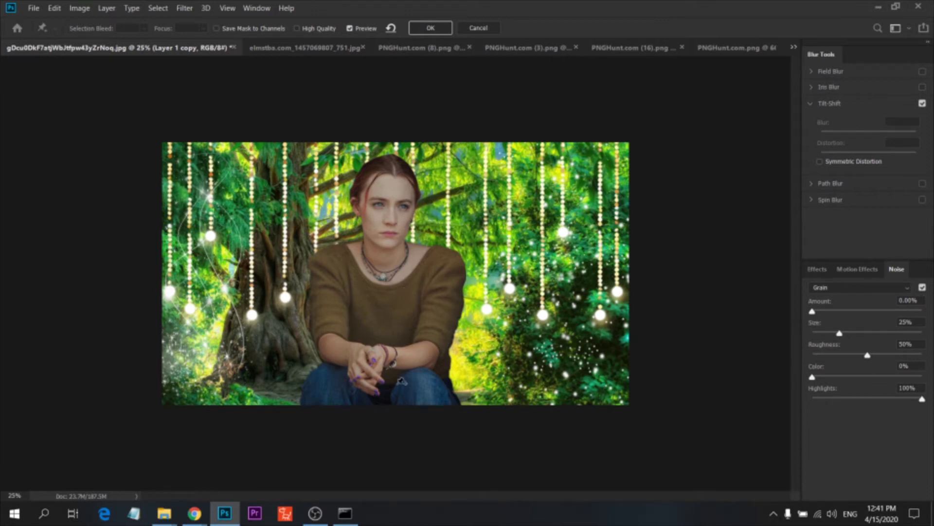
left_click(408, 435)
left_click_drag(410, 437, 407, 482)
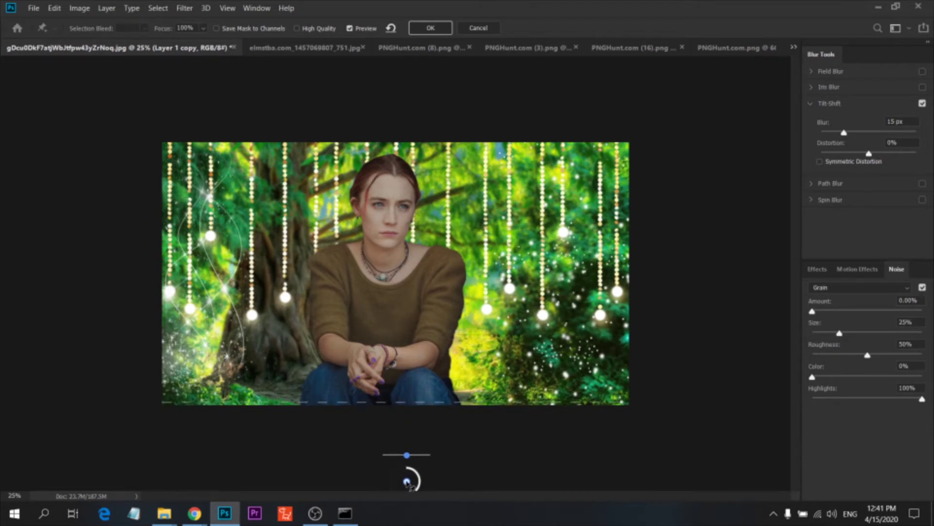
left_click_drag(403, 406, 415, 310)
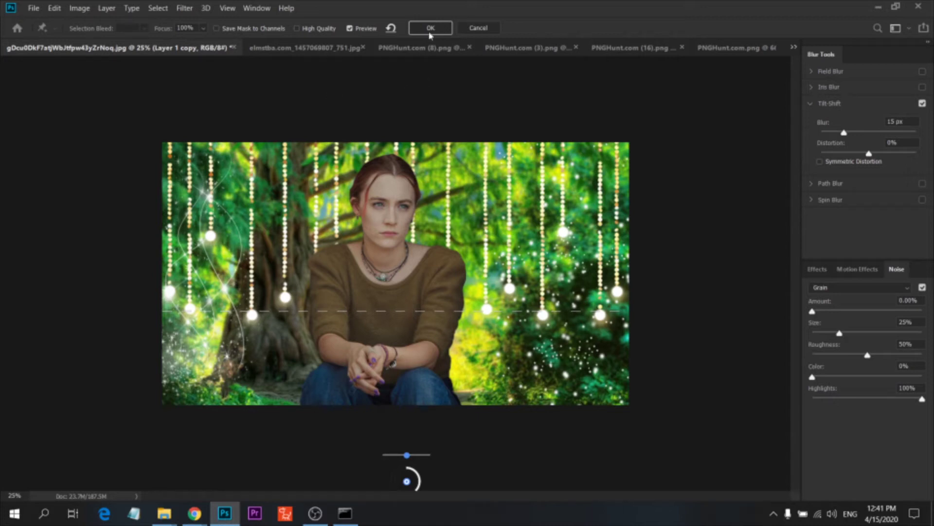
left_click(431, 28)
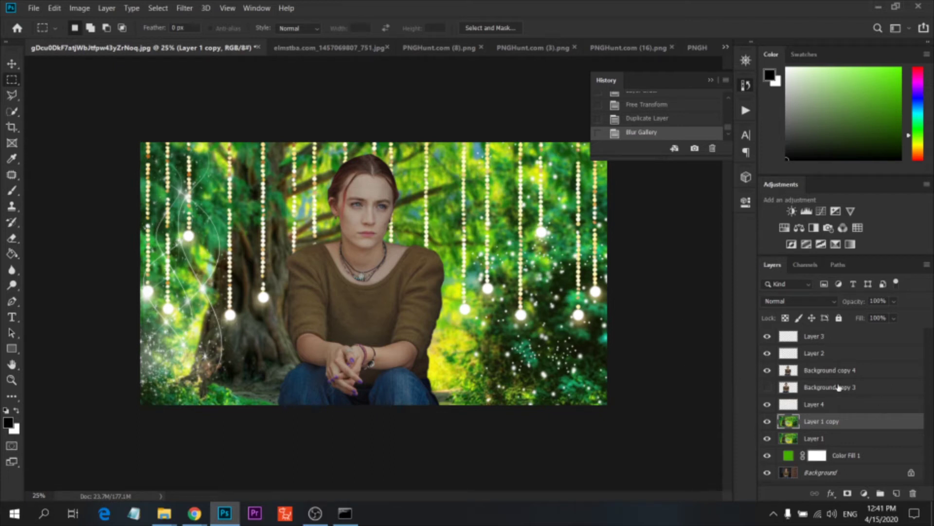
- Duplicate the girl's Background copy 4 layer into Background copy 5
left_click(820, 375)
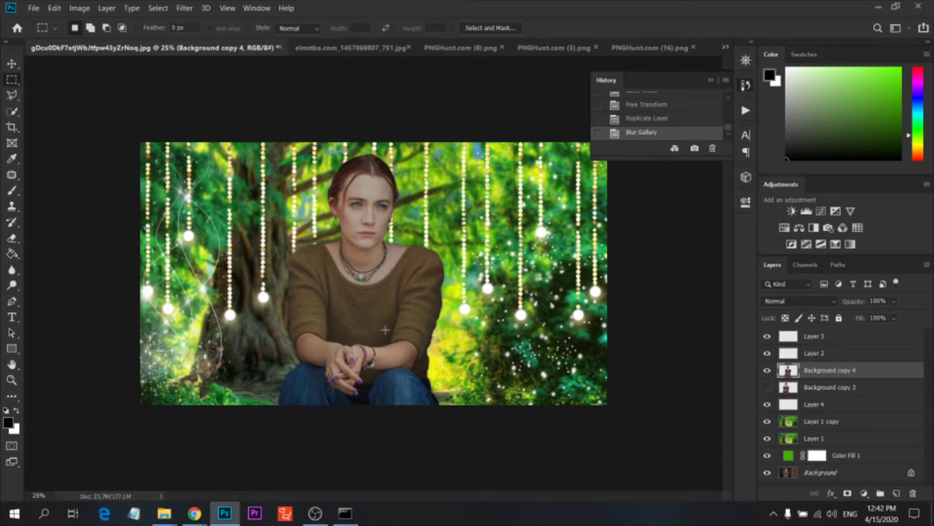
left_click_drag(838, 374, 895, 492)
left_click(824, 389)
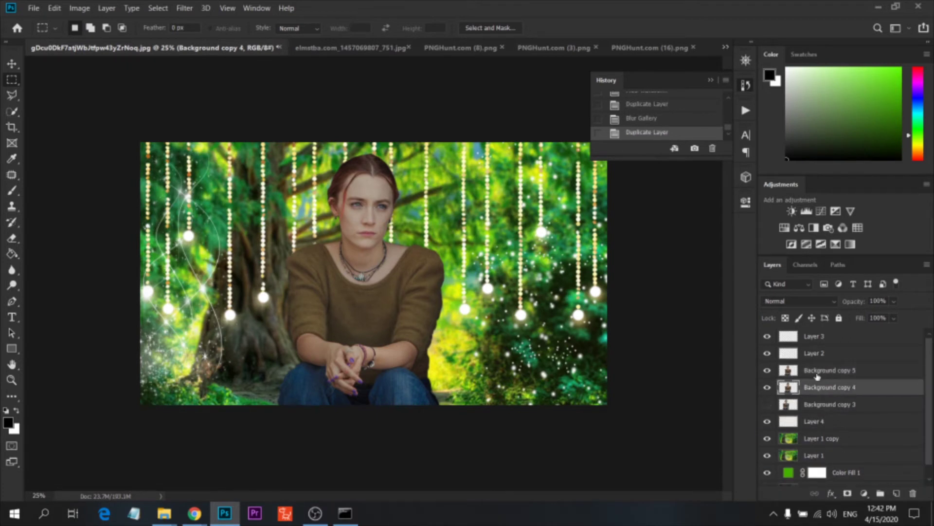
- Enable Inner Glow on Background copy 5 with the orange-yellow colour ffc000
left_click(827, 370)
right_click(827, 371)
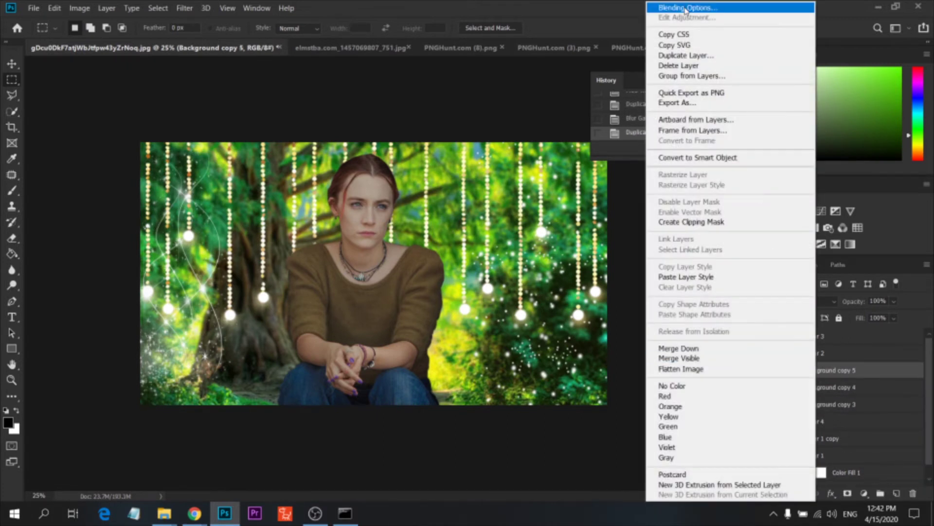
left_click(612, 129)
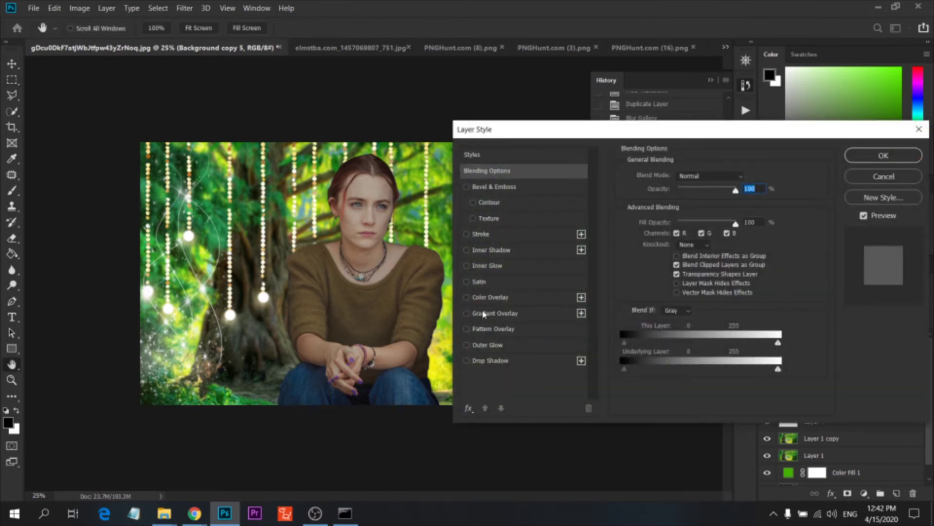
left_click(490, 265)
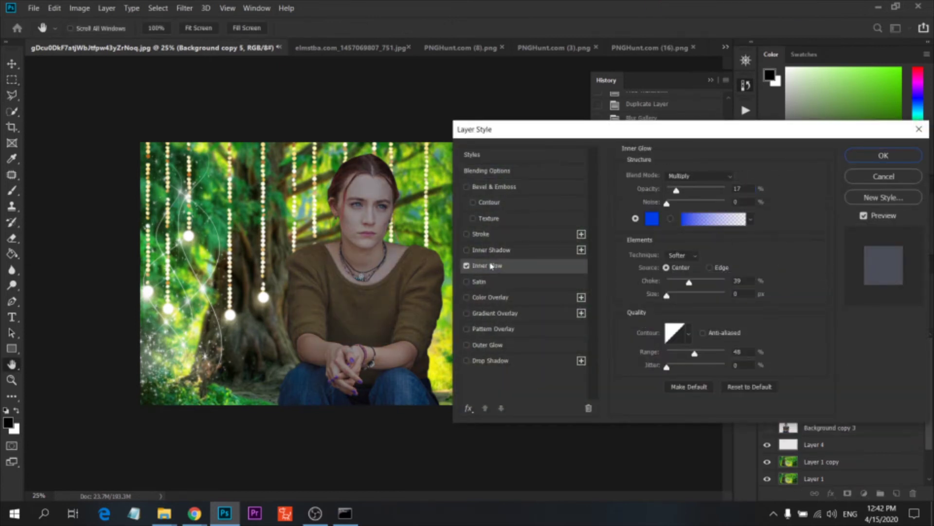
left_click(651, 219)
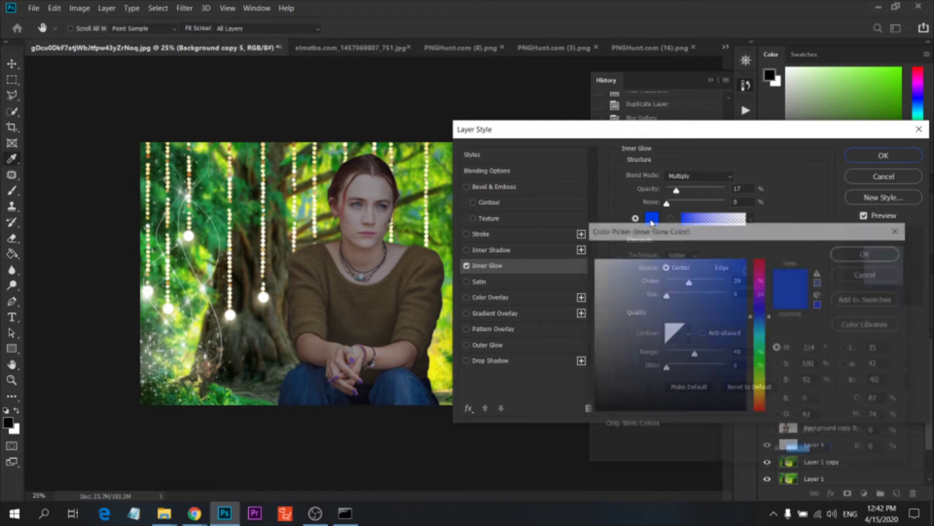
left_click_drag(758, 353, 765, 377)
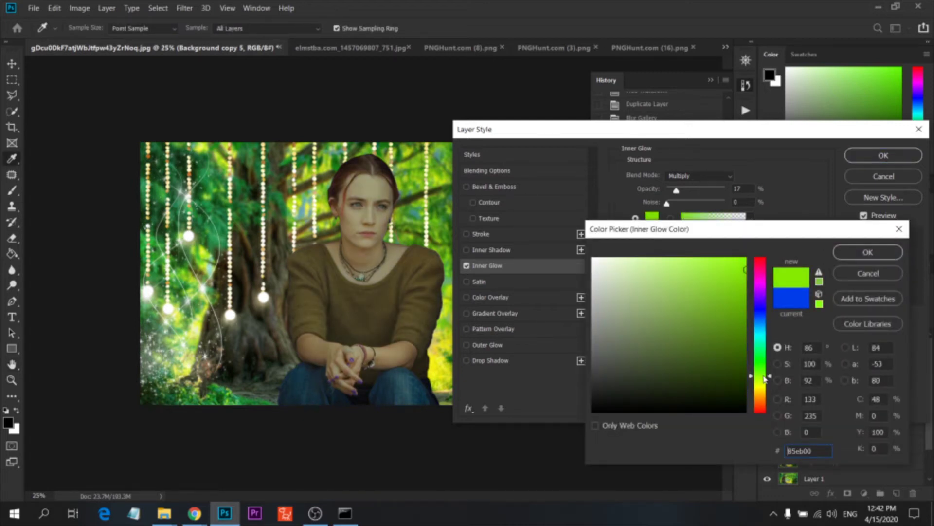
left_click_drag(764, 379, 765, 385)
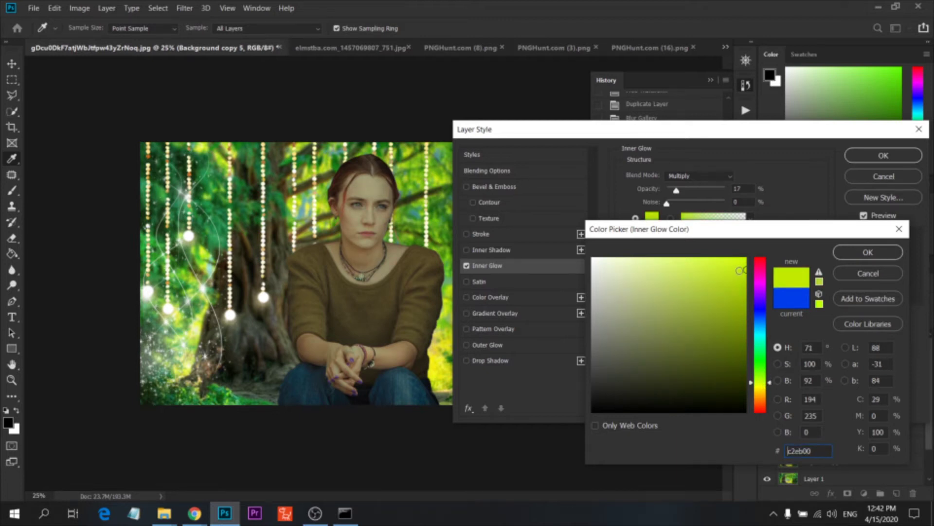
left_click_drag(741, 270, 745, 258)
left_click(765, 393)
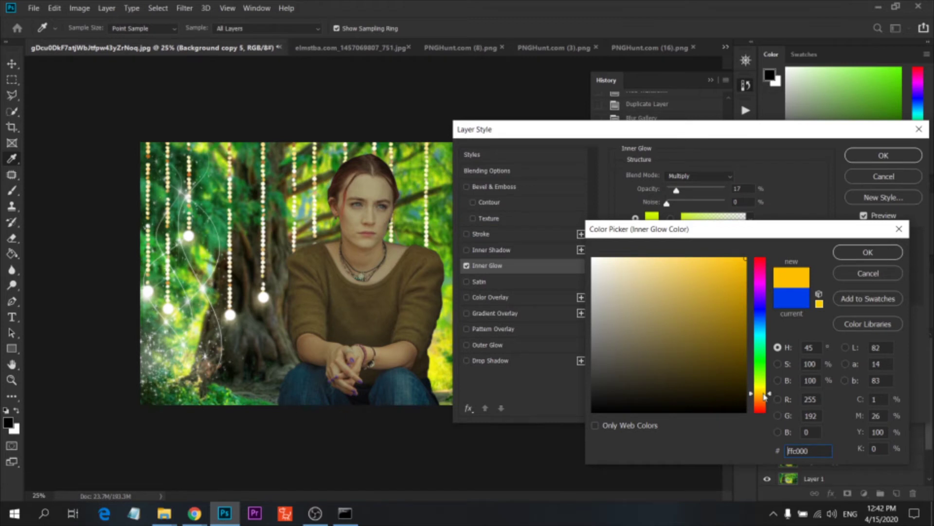
left_click(862, 253)
- Set the inner glow to Center source, 10% opacity and about 27% choke, and apply it
left_click_drag(681, 191, 678, 201)
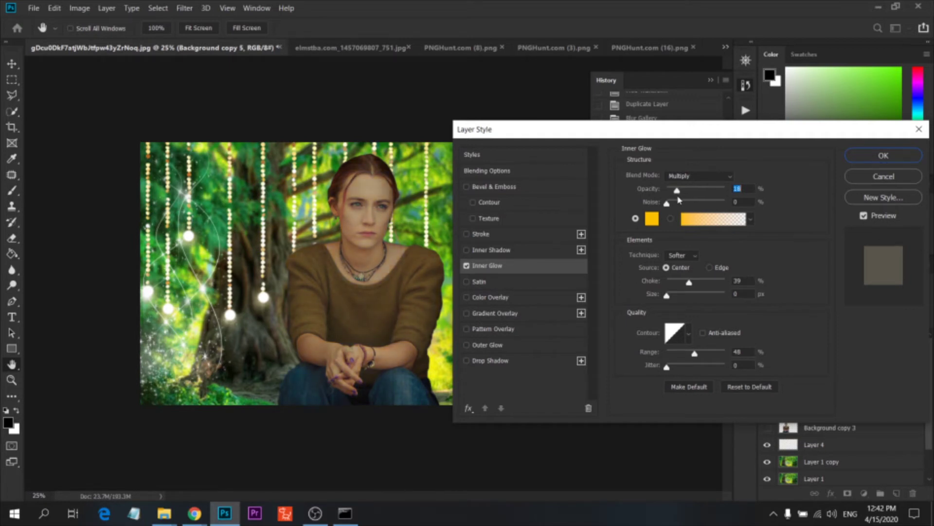
left_click_drag(698, 282, 705, 285)
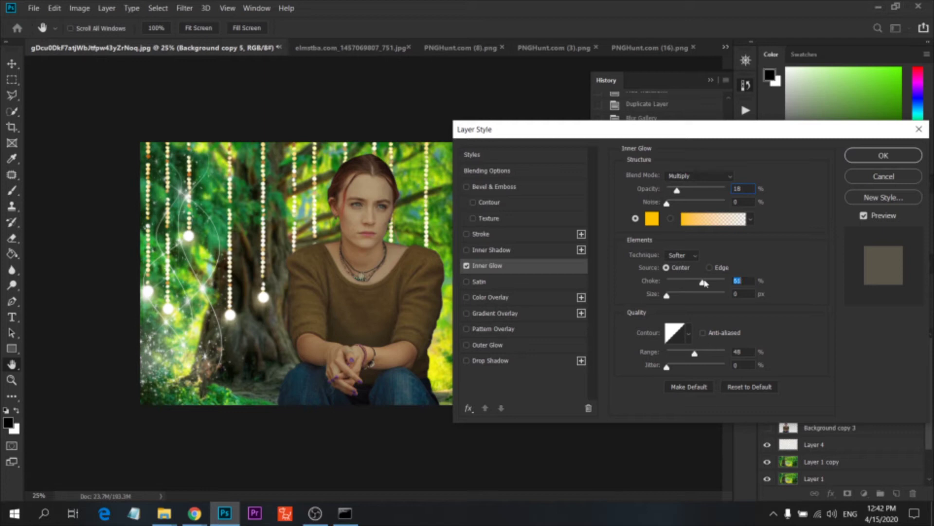
left_click(710, 268)
left_click(684, 270)
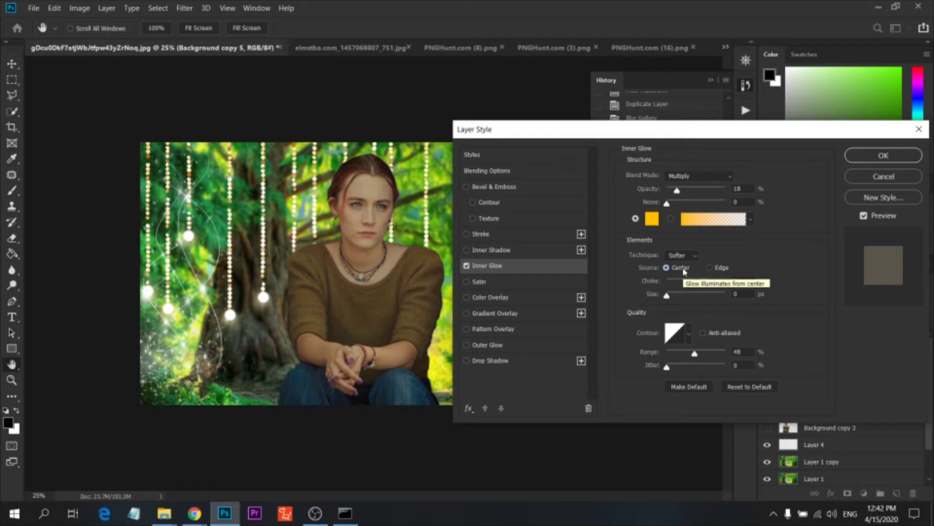
left_click(688, 282)
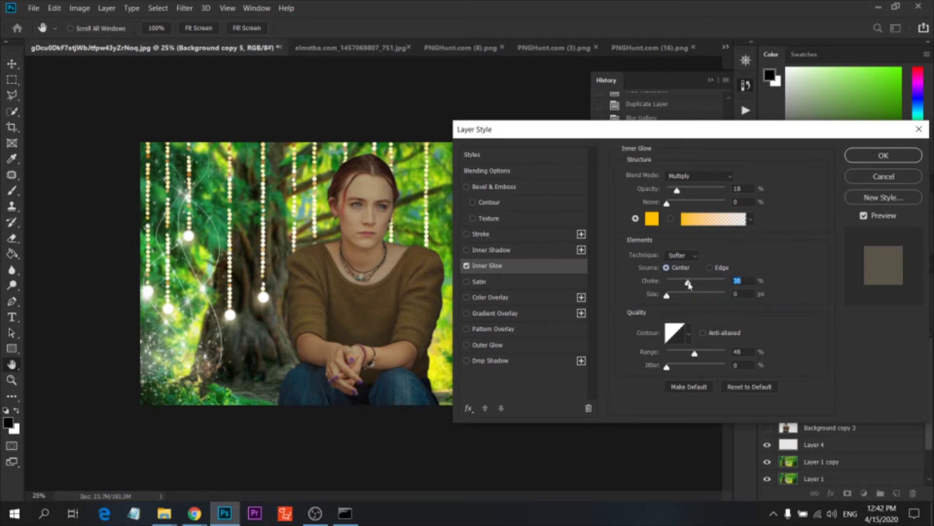
left_click_drag(688, 285, 684, 286)
type("10")
left_click(900, 156)
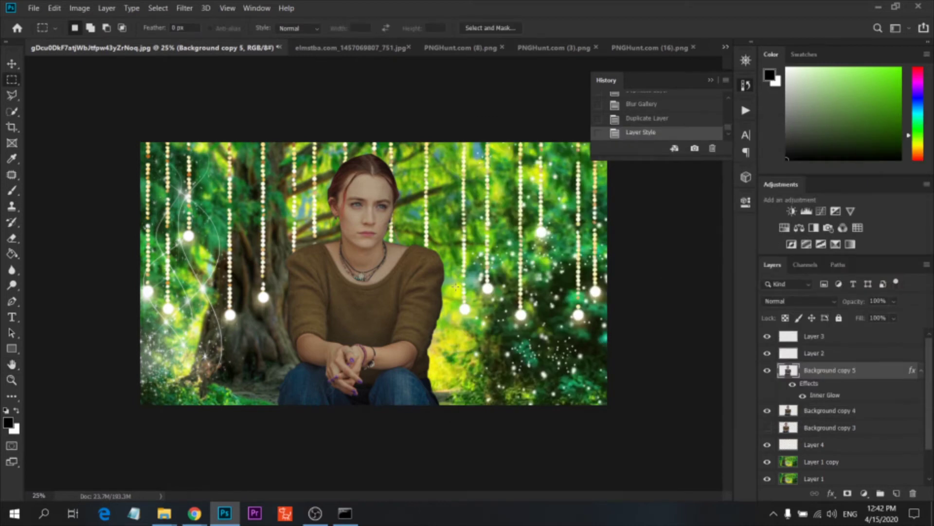
- Group Background copy 3, 4 and 5 into Group 1
left_click(767, 370)
left_click(768, 370)
left_click(821, 415, "ctrl")
left_click_drag(862, 435, 875, 426)
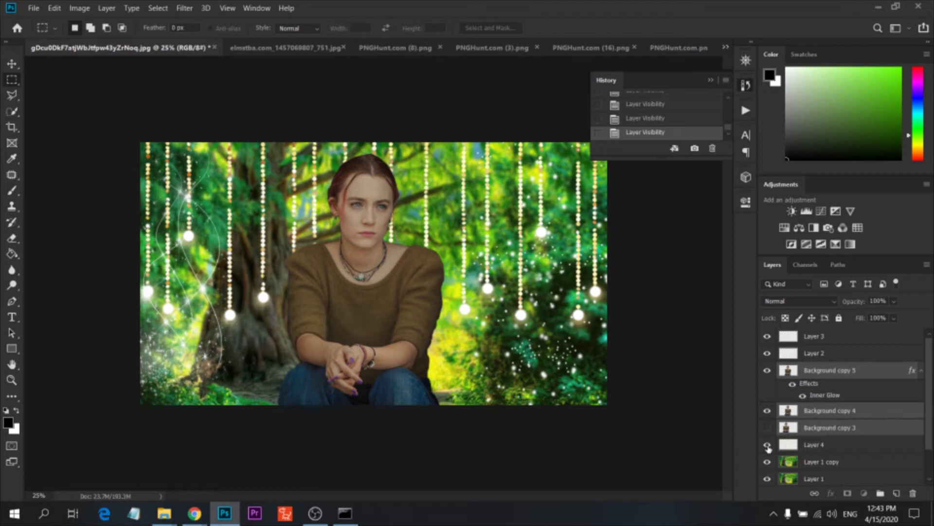
left_click(767, 446)
left_click(767, 445)
left_click_drag(843, 430, 882, 493)
left_click(767, 369)
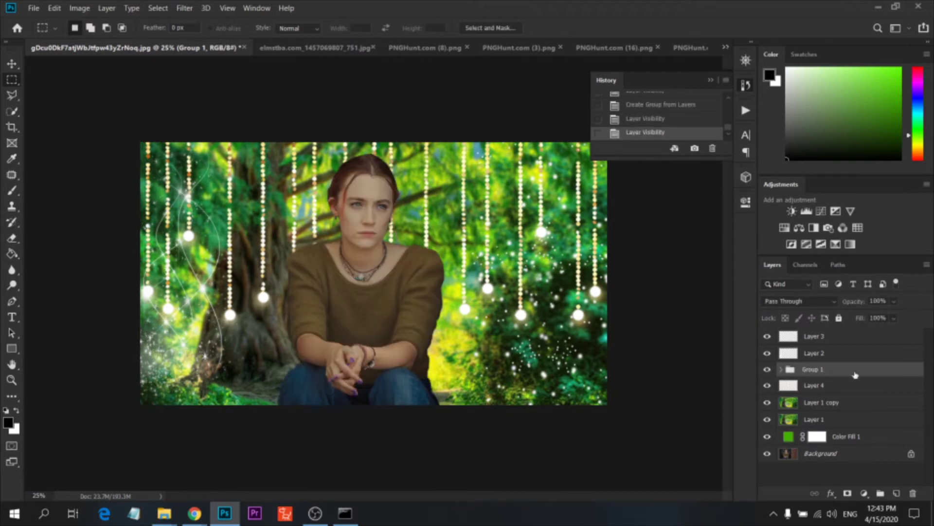
- Duplicate Group 1, hide the original, and merge Group 1 copy into one layer
left_click_drag(866, 371, 897, 493)
left_click(768, 384)
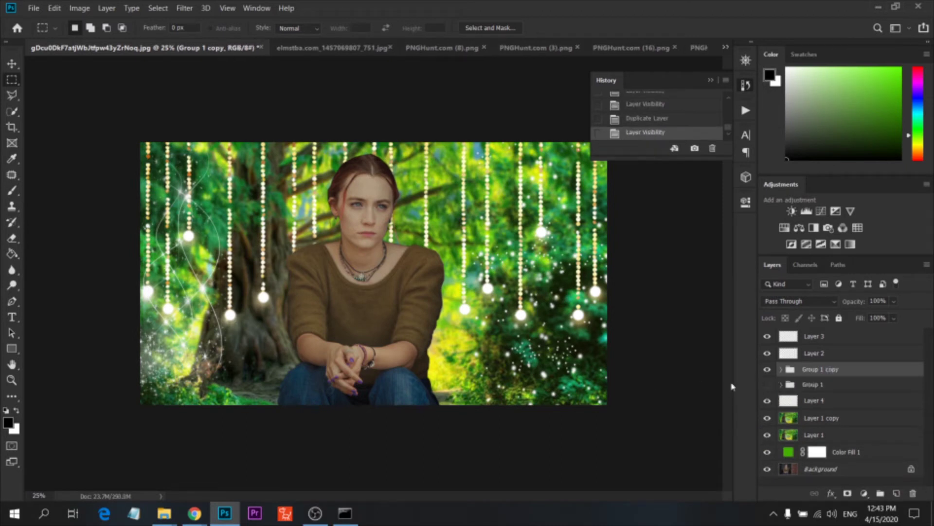
right_click(820, 375)
left_click(728, 406)
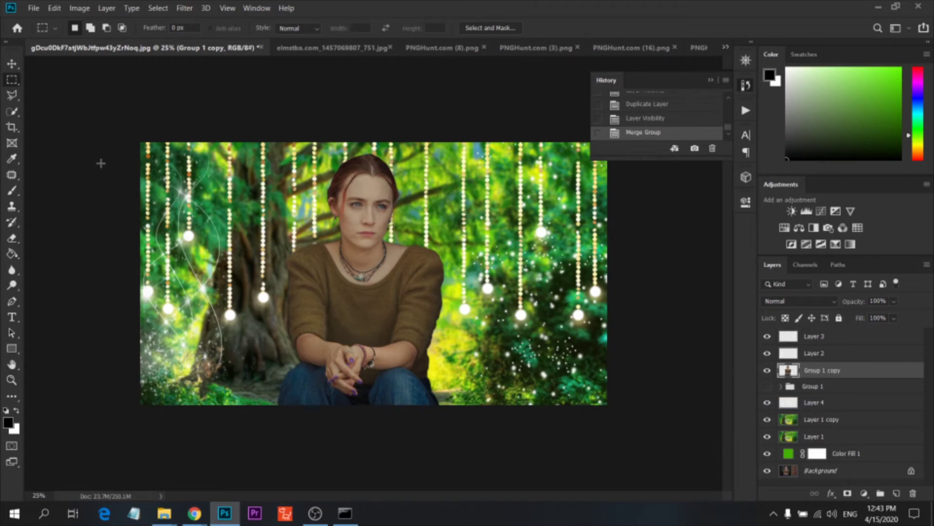
left_click(12, 270)
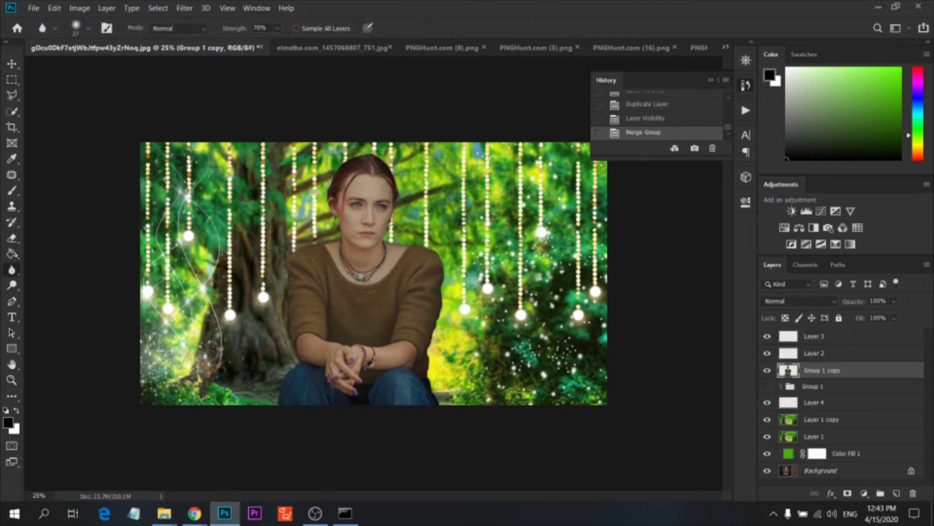
- Set the Blur tool to 38% strength with a larger brush and zoom to 50% on the girl
left_click(277, 32)
left_click_drag(291, 44, 270, 46)
right_click(412, 226)
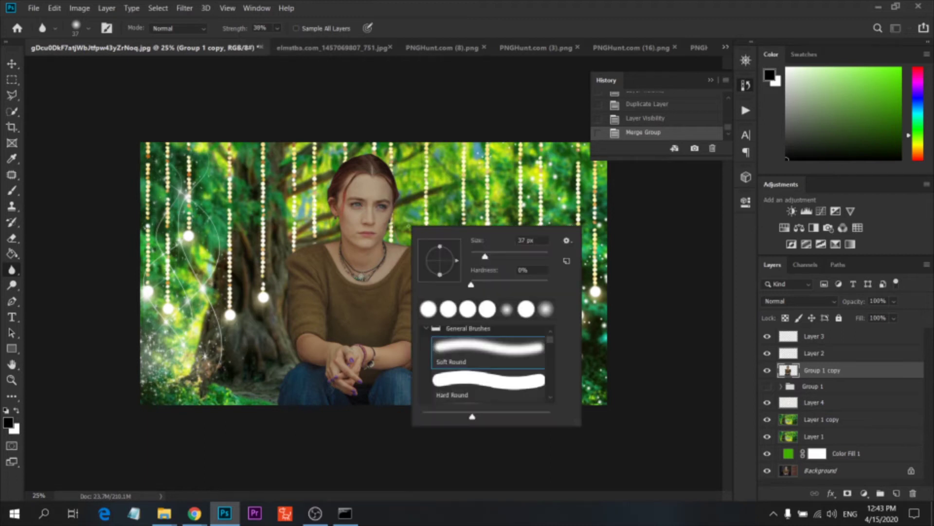
left_click_drag(497, 255, 491, 256)
left_click(745, 60)
left_click(713, 130)
left_click(713, 129)
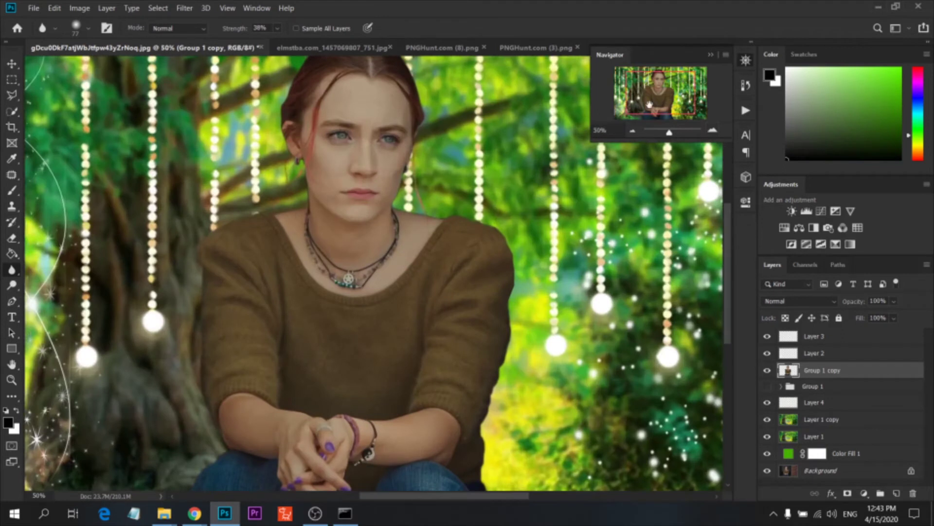
left_click_drag(649, 103, 657, 107)
- Blur the girl's right outline from the jeans up to the sweater shoulder
mouse_move(417, 360)
left_mouse_down()
mouse_move(421, 393)
mouse_move(428, 346)
mouse_move(417, 419)
mouse_move(426, 458)
left_mouse_up()
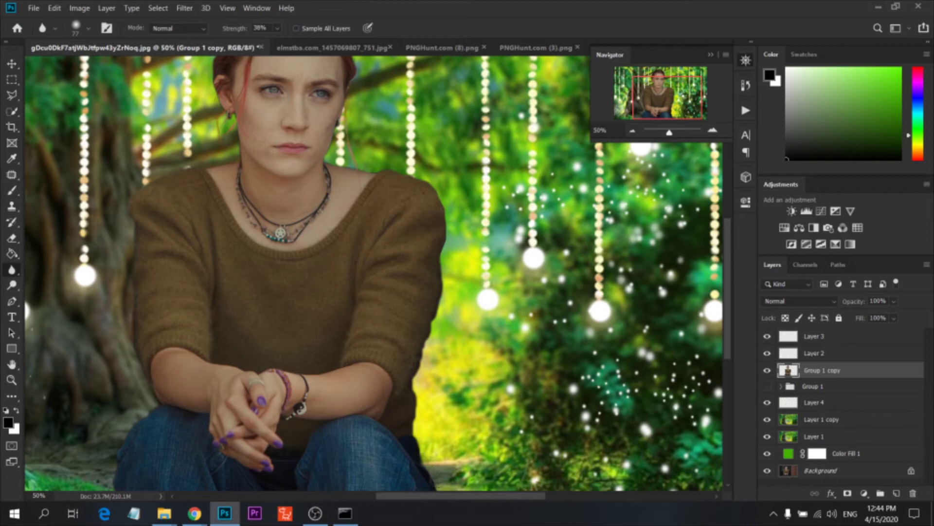
scroll(495, 440, "down", 3)
scroll(468, 428, "down", 1)
mouse_move(435, 402)
left_mouse_down()
mouse_move(441, 152)
mouse_move(442, 168)
left_mouse_up()
mouse_move(452, 135)
left_mouse_down()
mouse_move(406, 114)
mouse_move(430, 101)
left_mouse_up()
mouse_move(448, 143)
left_mouse_down()
mouse_move(446, 160)
mouse_move(448, 133)
left_mouse_up()
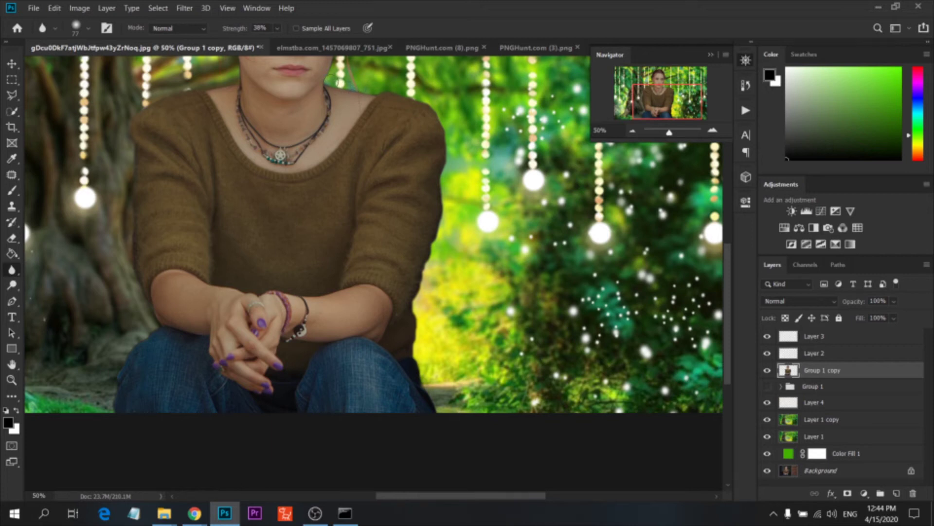
- Soften the hair beside the face, the left shoulder and left jeans edges, then zoom out
scroll(375, 272, "up", 5)
mouse_move(353, 158)
left_mouse_down()
mouse_move(342, 189)
mouse_move(349, 159)
left_mouse_up()
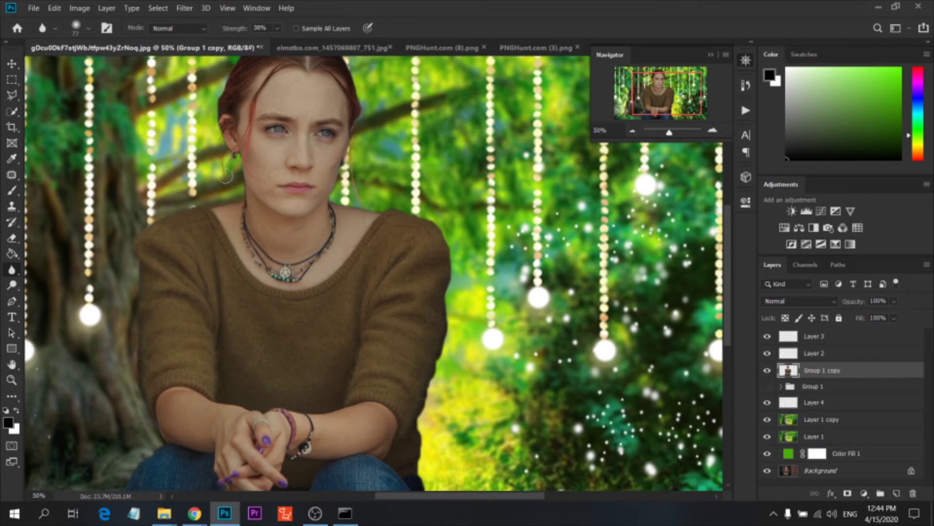
mouse_move(236, 199)
left_mouse_down()
mouse_move(144, 235)
mouse_move(143, 404)
mouse_move(149, 427)
mouse_move(166, 439)
mouse_move(149, 454)
left_mouse_up()
scroll(199, 407, "down", 2)
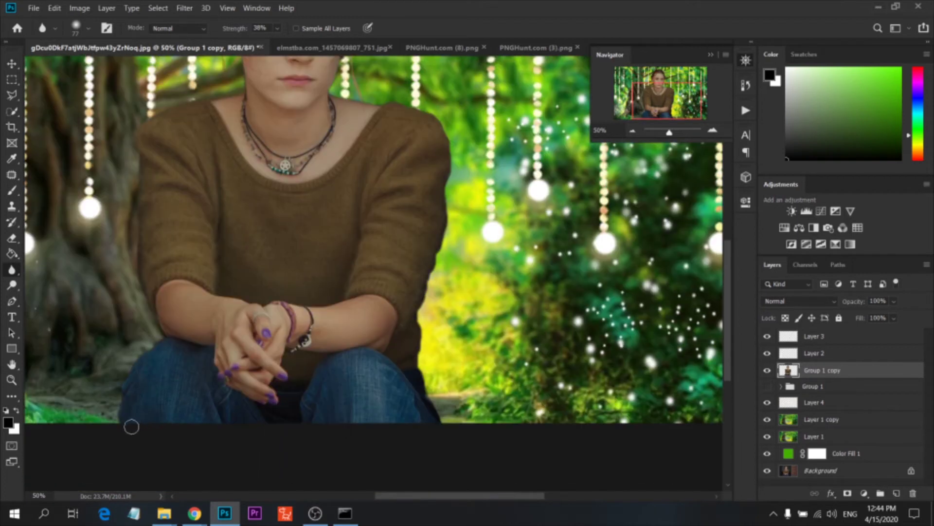
mouse_move(117, 423)
left_mouse_down()
mouse_move(123, 378)
mouse_move(160, 338)
mouse_move(118, 372)
mouse_move(114, 425)
left_mouse_up()
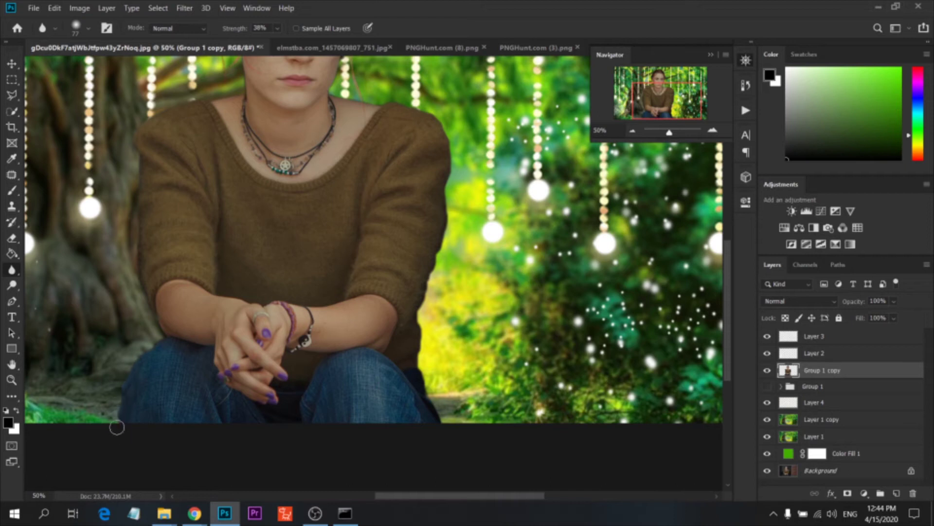
left_click(747, 69)
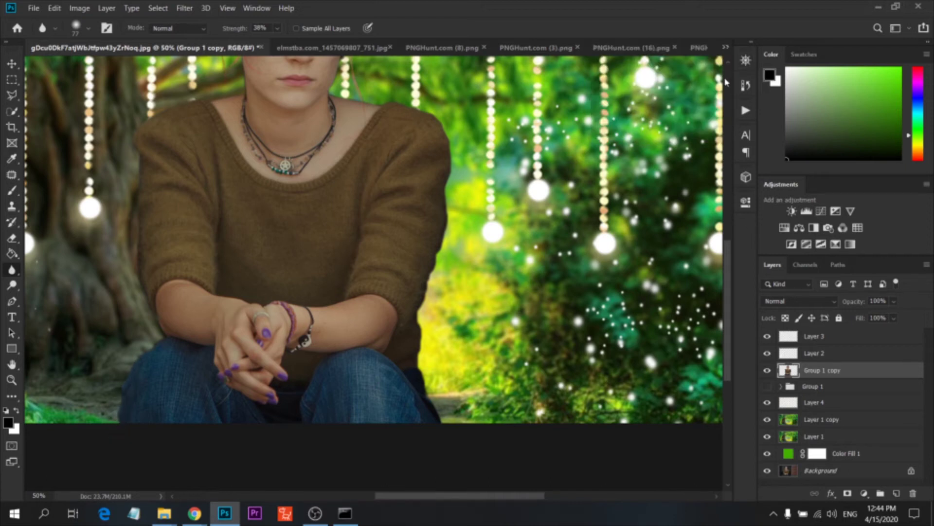
left_click(744, 61)
left_click(633, 131)
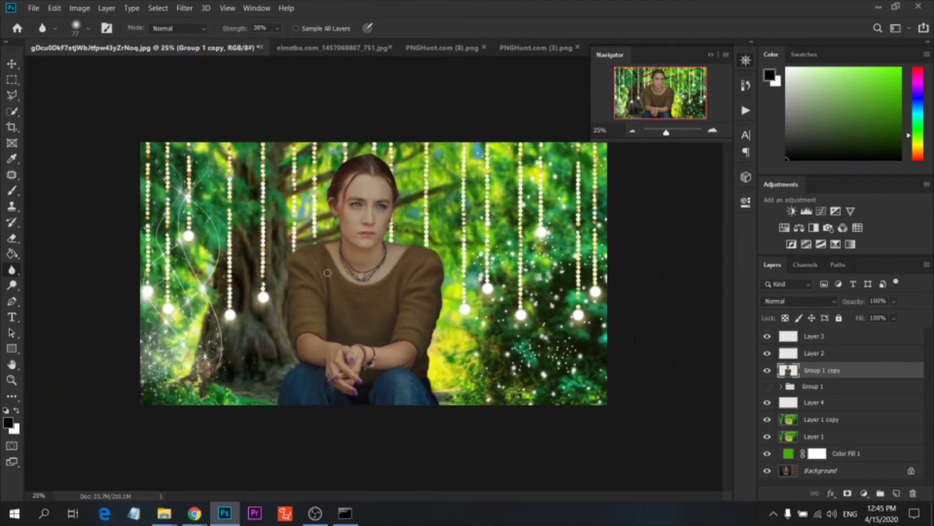
- Raise the Blur tool strength and select the Layer 1 copy forest layer
left_click(277, 30)
left_click_drag(295, 46, 309, 46)
left_click(431, 336)
left_click(849, 428)
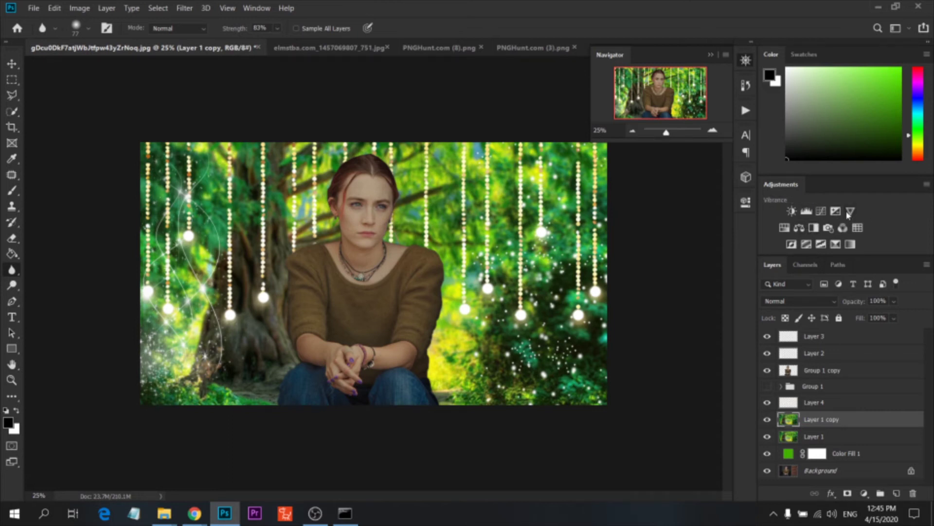
- Add an Exposure adjustment with exposure about -3.11 and offset 0 above Layer 1 copy
left_click(836, 211)
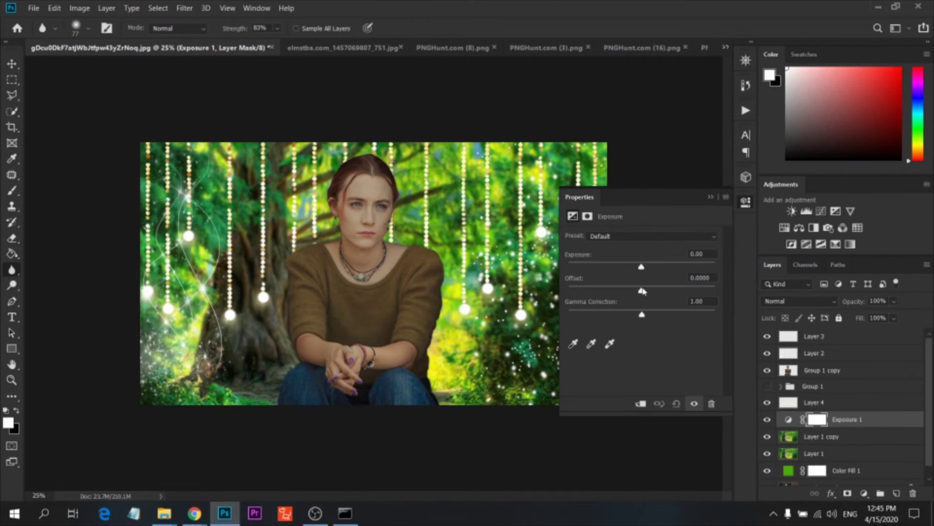
left_click_drag(642, 291, 652, 292)
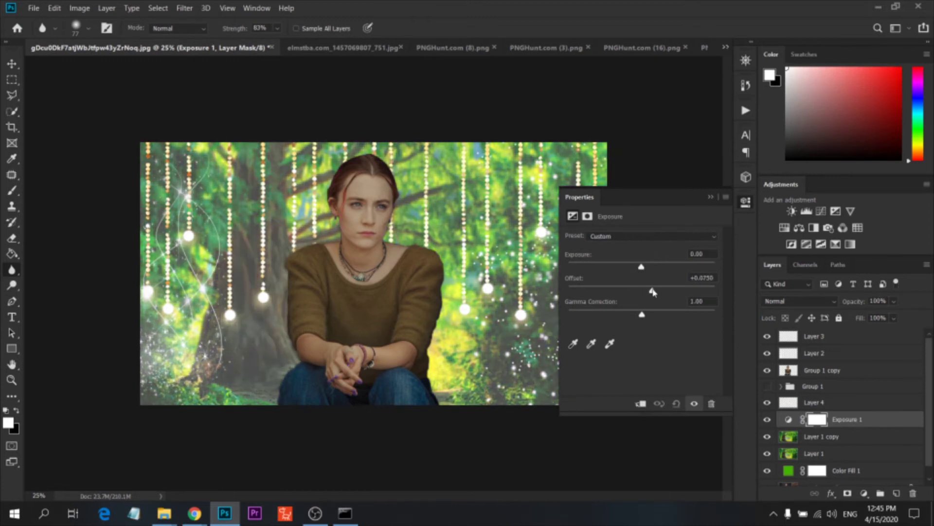
left_click_drag(642, 267, 620, 268)
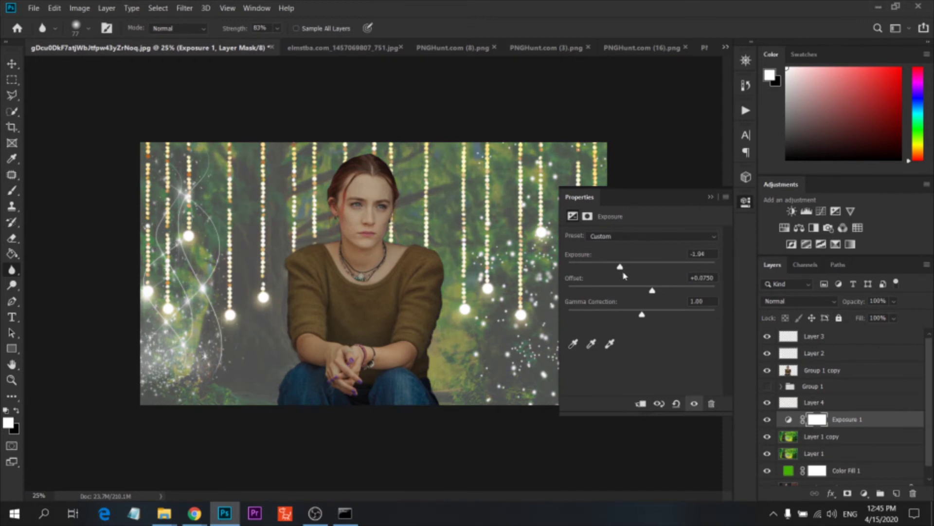
left_click(702, 278)
type("0")
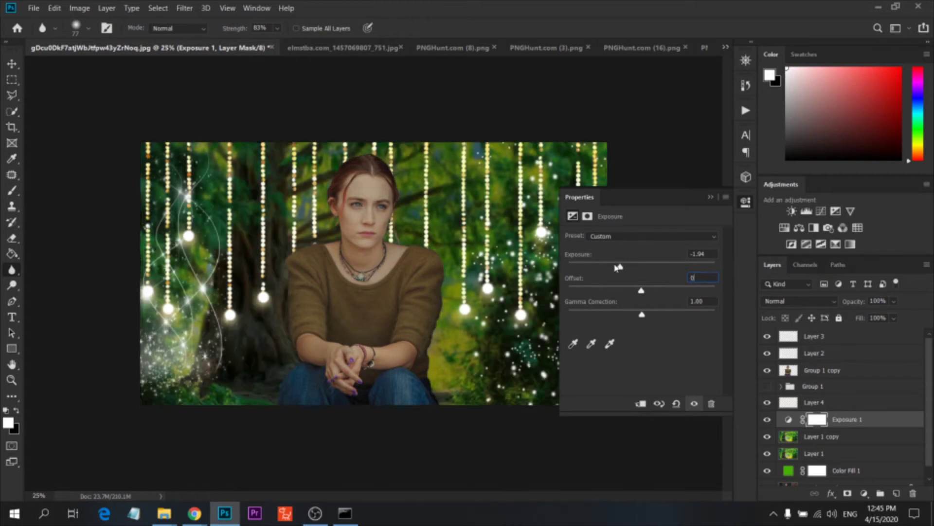
left_click_drag(620, 268, 608, 272)
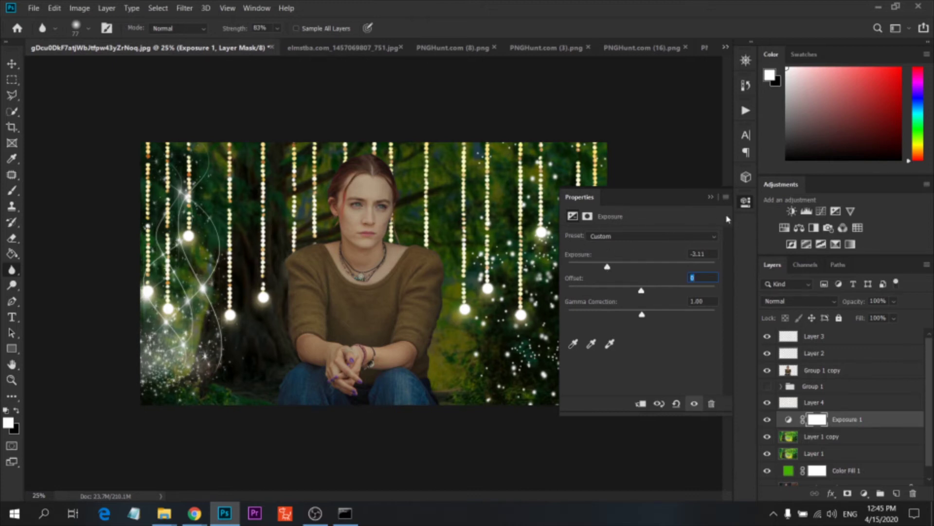
left_click(746, 201)
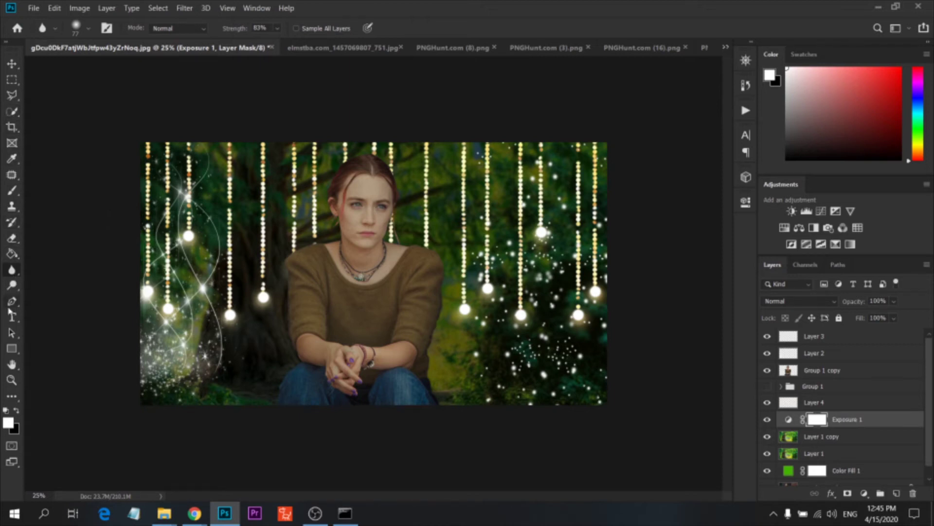
left_click(12, 349)
- Draw vertical gradients on the Exposure 1 mask so the darkening fades toward the lower forest
right_click(12, 254)
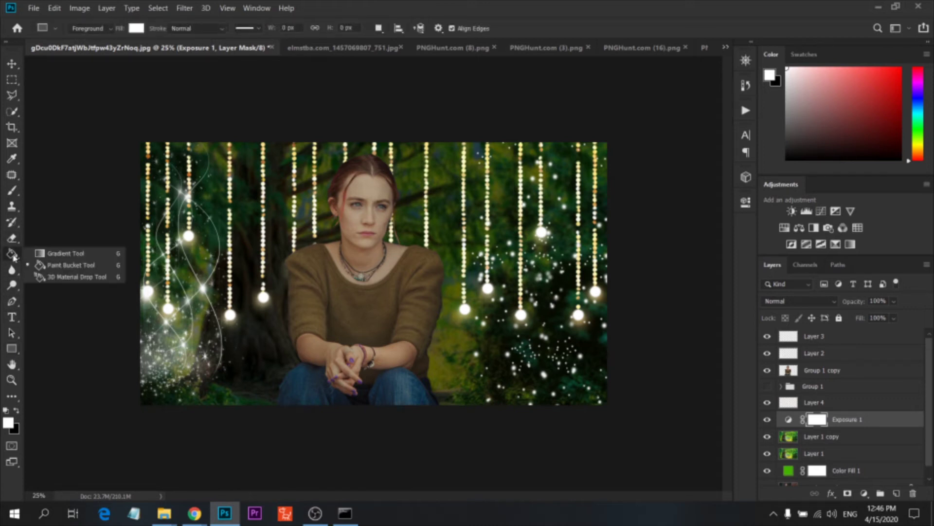
left_click(49, 251)
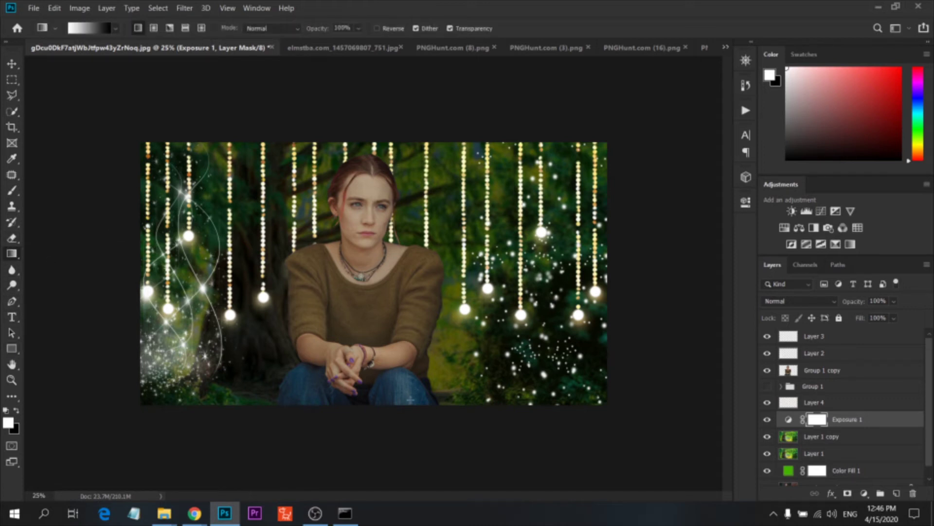
left_click_drag(387, 427, 390, 333)
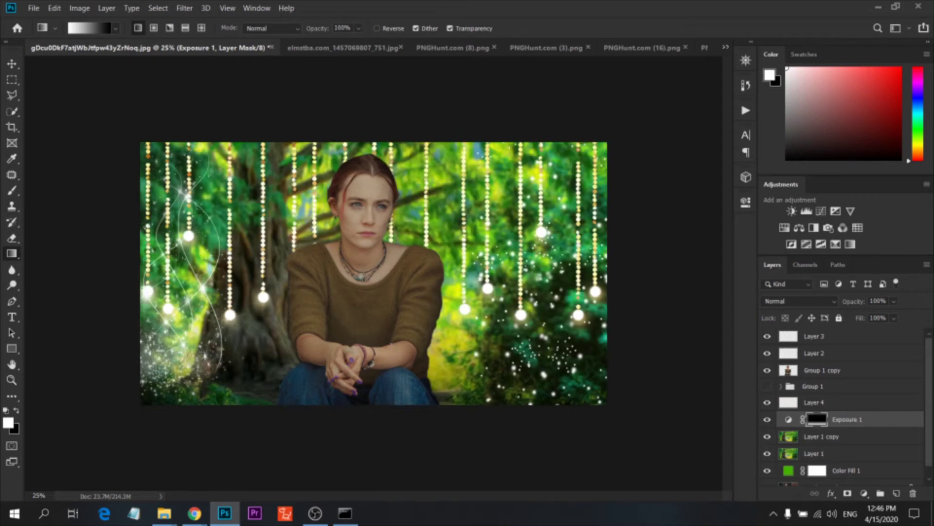
left_click_drag(392, 371, 391, 402)
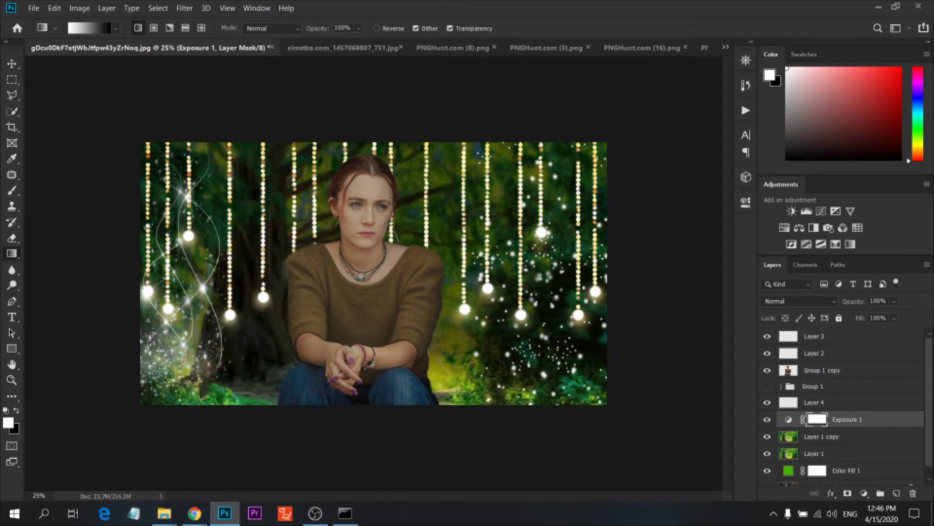
left_click_drag(398, 366, 397, 436)
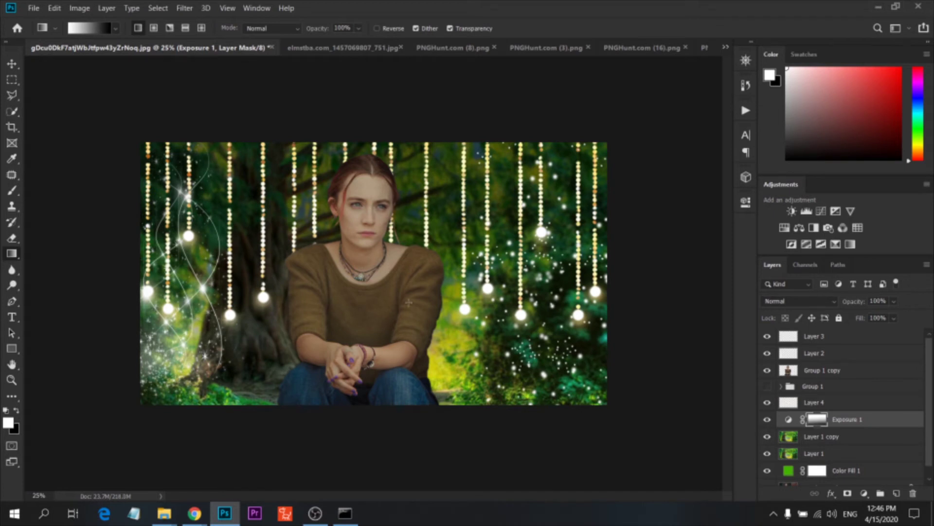
left_click_drag(396, 311, 396, 470)
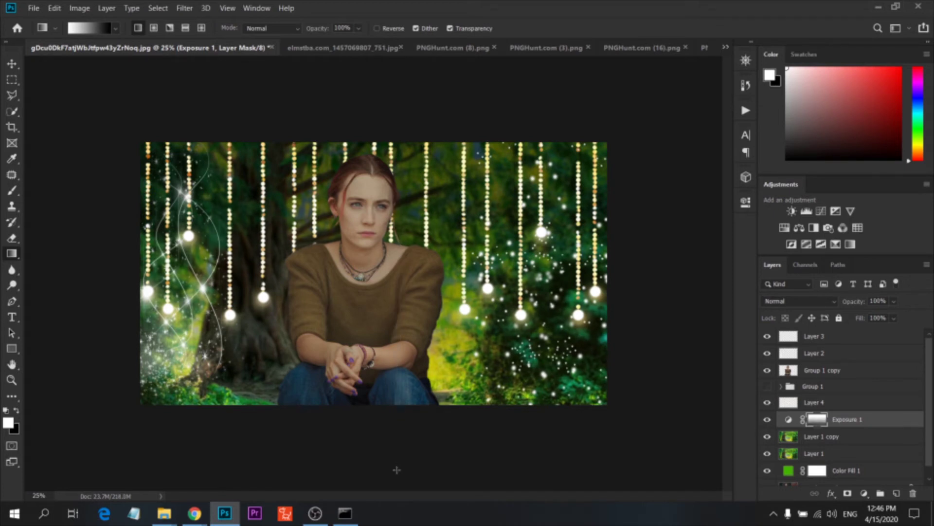
left_click_drag(393, 173, 373, 477)
left_click_drag(424, 198, 412, 479)
- Compare the image with Exposure 1 hidden and shown, then set its opacity to 92%
left_click(768, 420)
left_click(767, 420)
left_click(767, 419)
left_click(767, 420)
left_click(768, 420)
left_click(894, 301)
left_click_drag(908, 316, 895, 316)
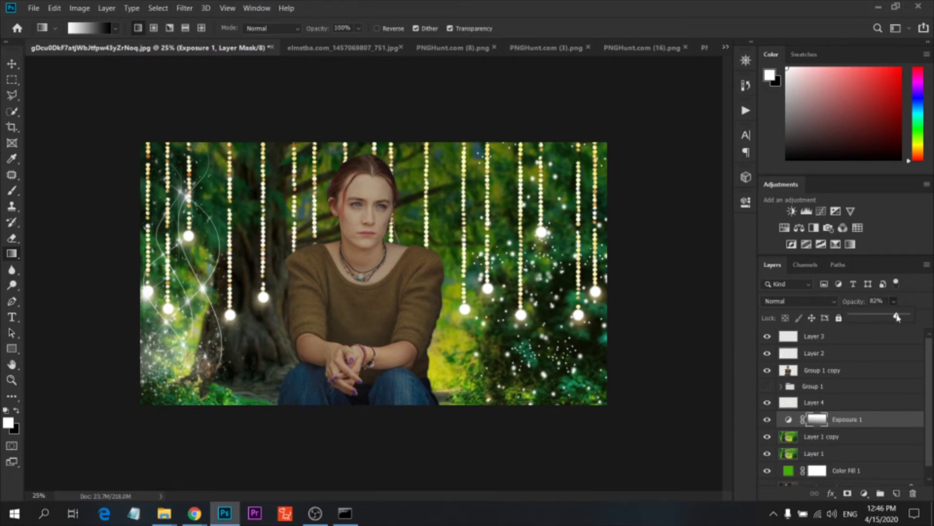
left_click_drag(901, 319, 905, 318)
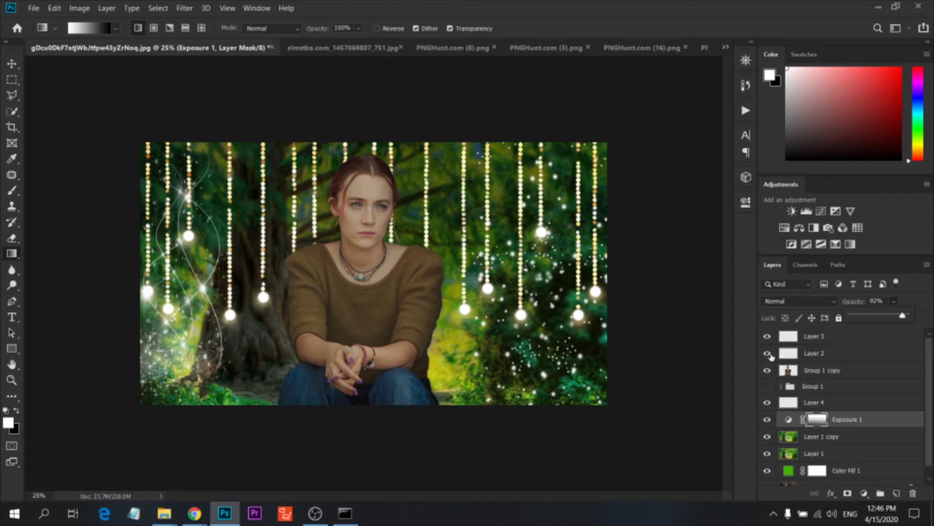
- Group all layers from Layer 3 down to Layer 1 into Group 2
left_click(846, 342)
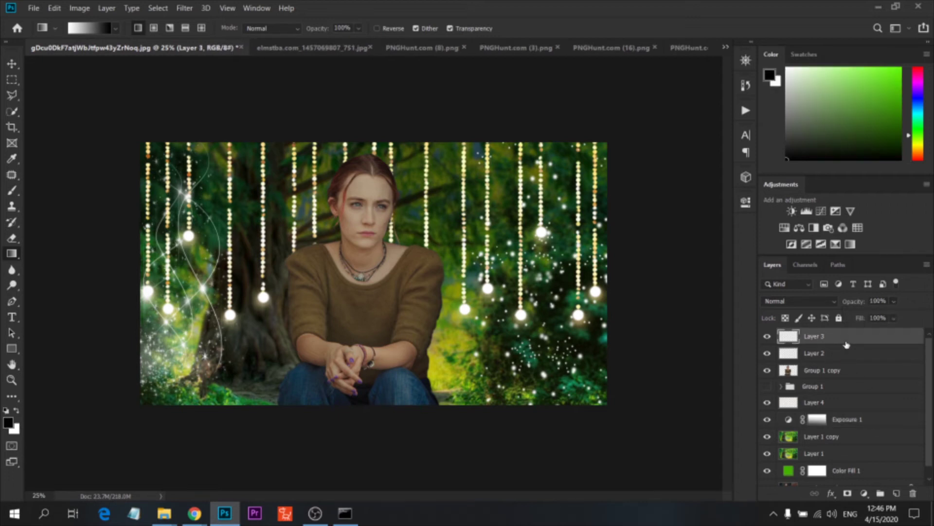
left_click(842, 355, "shift")
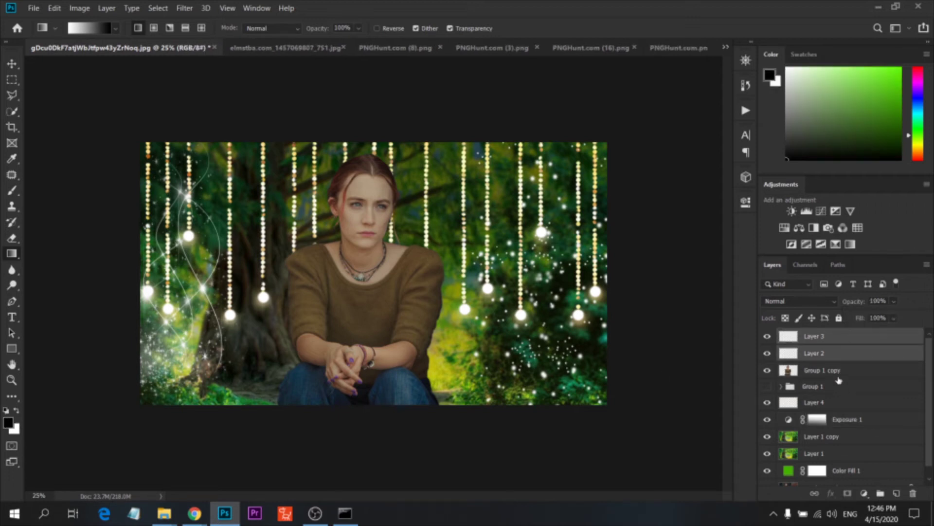
left_click(838, 373, "shift")
left_click(836, 403, "shift")
left_click(850, 420, "shift")
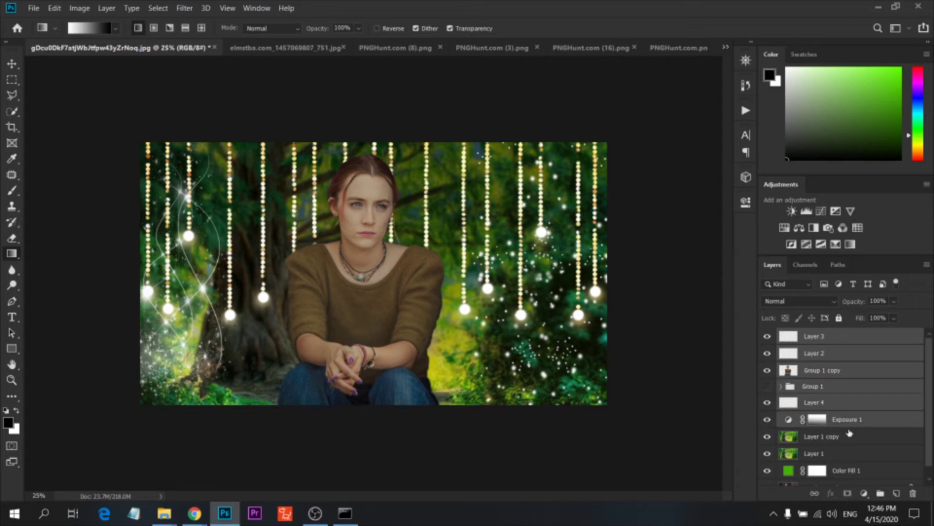
left_click(850, 434, "shift")
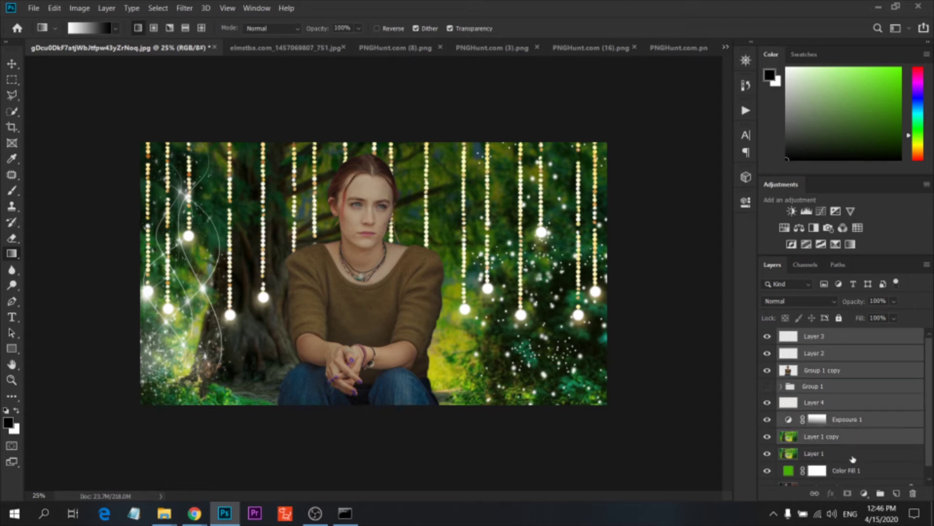
left_click(853, 458, "shift")
scroll(856, 455, "down", 1)
scroll(880, 453, "down", 1)
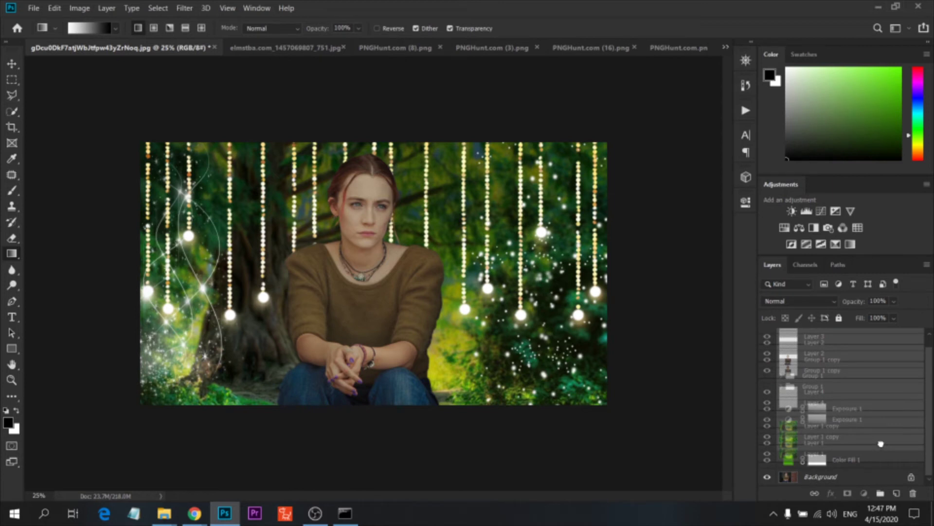
left_click(880, 491)
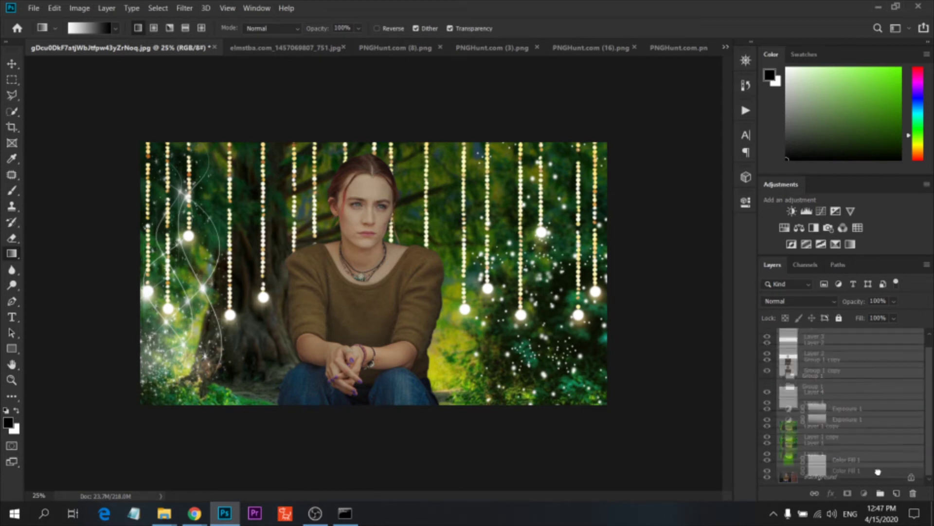
left_click_drag(882, 489, 881, 492)
- Duplicate Group 2 and merge the copy into a single Group 2 copy layer, keeping Normal blend mode
right_click(845, 337)
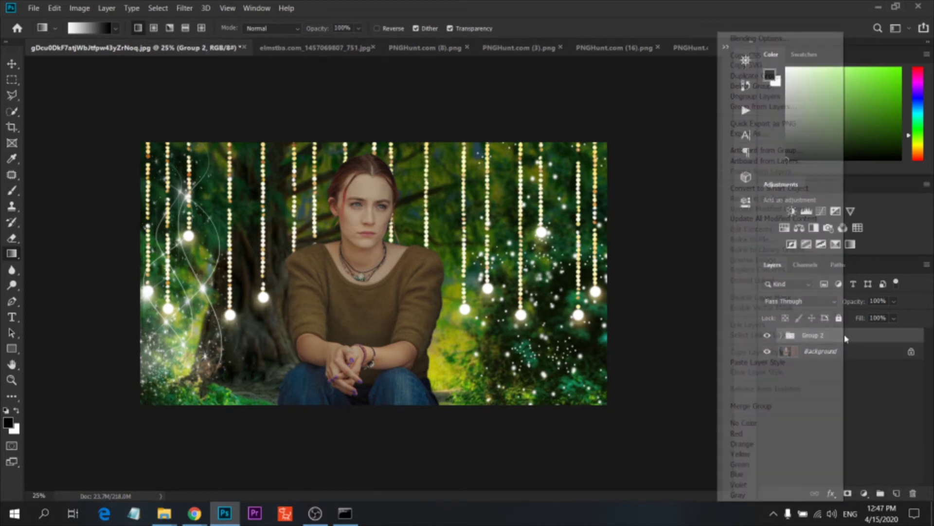
left_click(880, 348)
left_click_drag(882, 341, 897, 492)
right_click(806, 336)
left_click(828, 405)
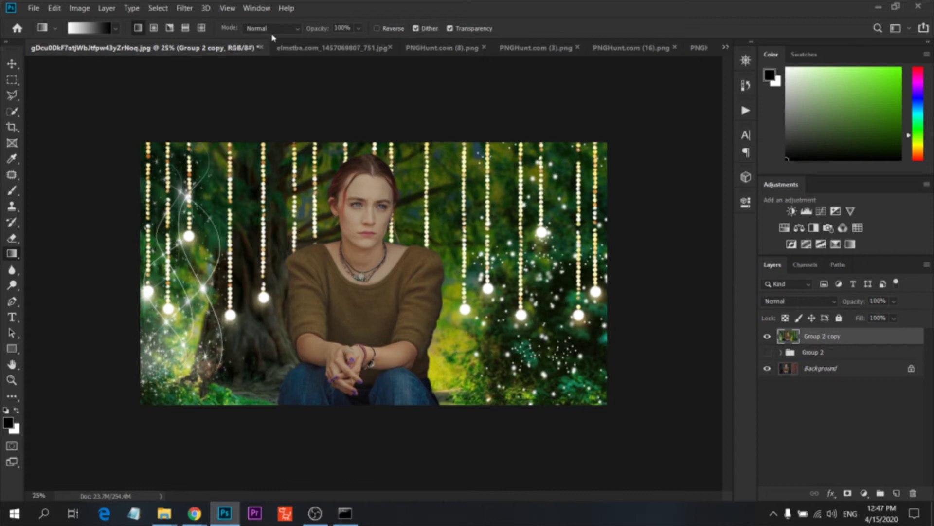
left_click(284, 29)
left_click(281, 24)
- Select the Blur tool and set its strength to 100%
left_click(12, 286)
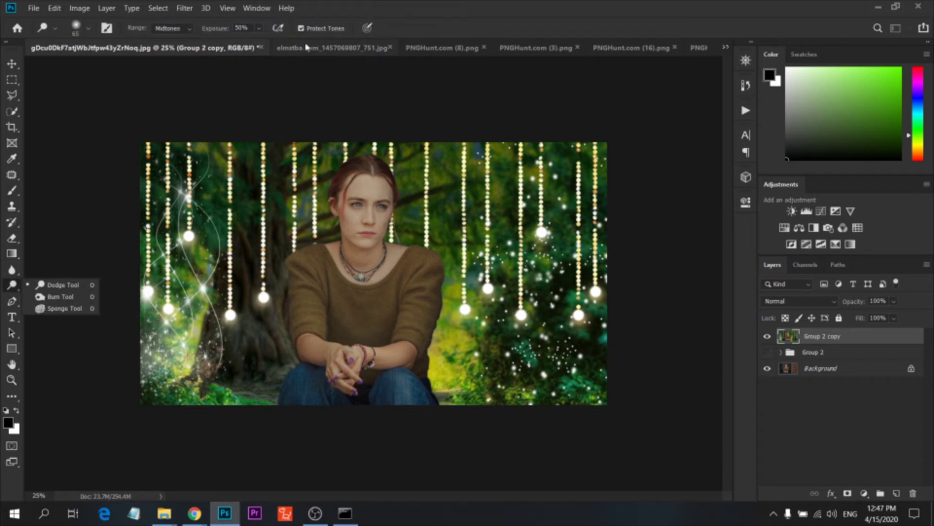
left_click(261, 29)
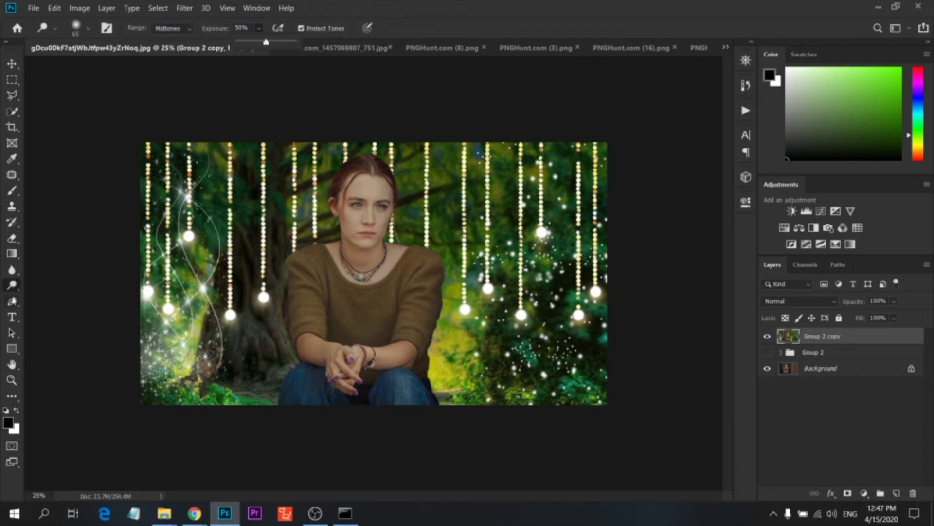
left_click(13, 270)
left_click(275, 29)
left_click_drag(286, 43, 328, 50)
left_click(427, 366)
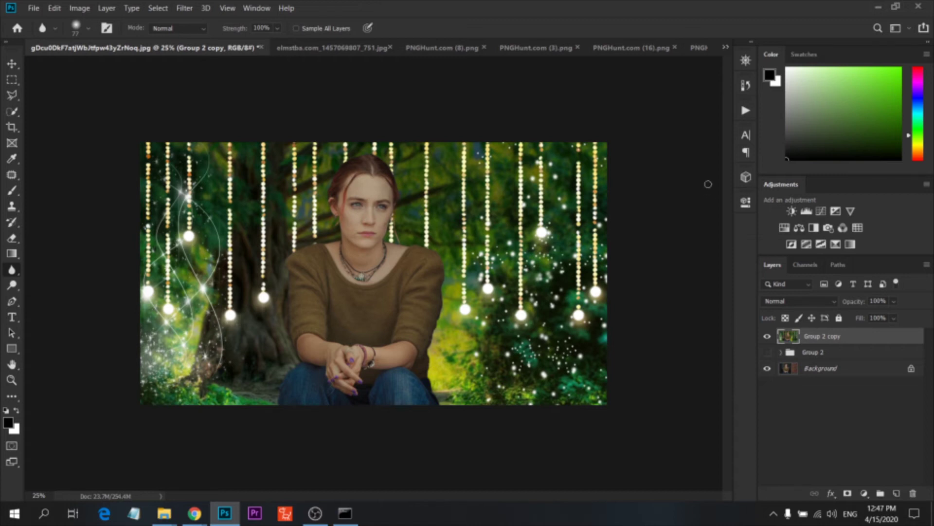
- Zoom to 300% and blur the sweater's edge and shoulder against the forest
left_click(745, 60)
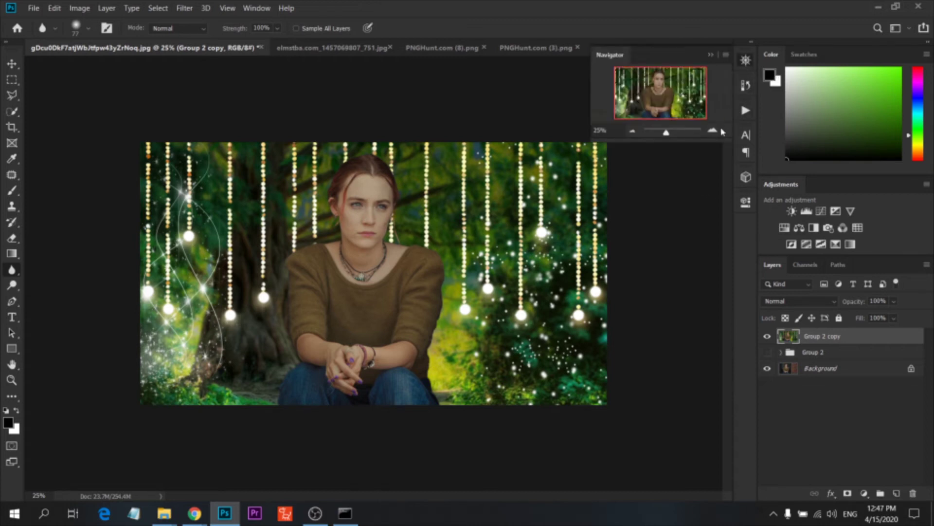
left_click(713, 131)
left_click(713, 132)
left_click(713, 132)
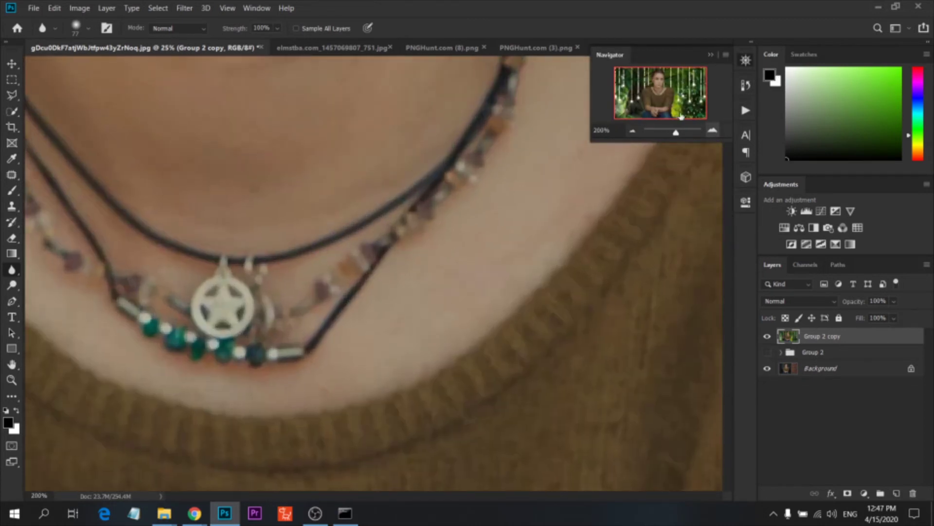
left_click_drag(654, 91, 667, 92)
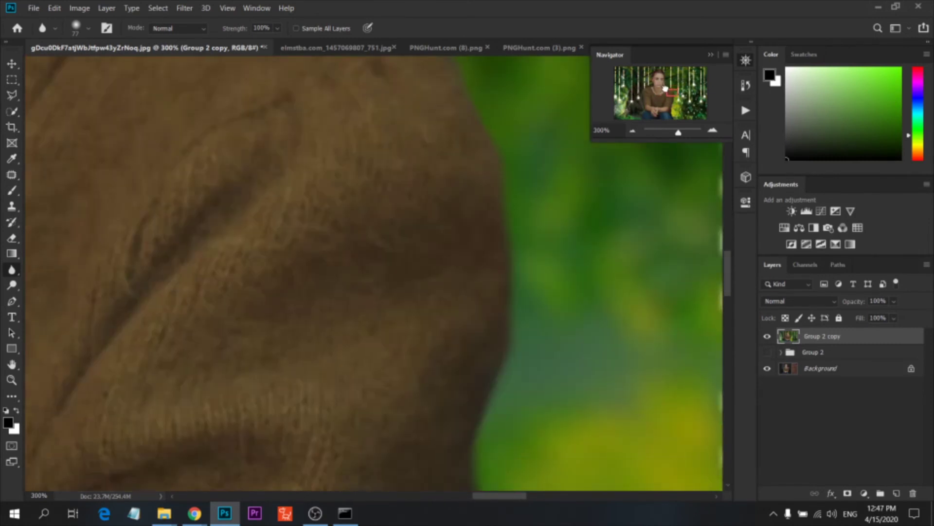
left_click_drag(518, 162, 504, 363)
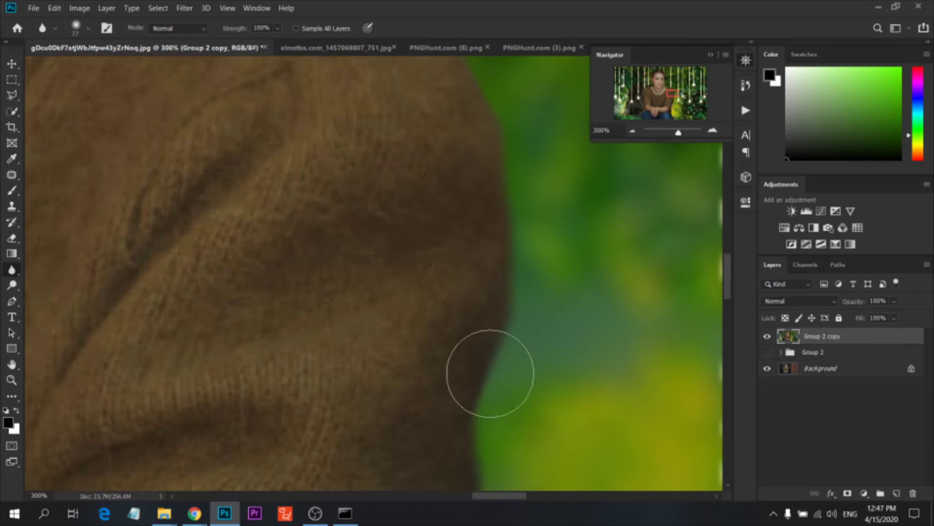
left_click(632, 131)
left_click(633, 131)
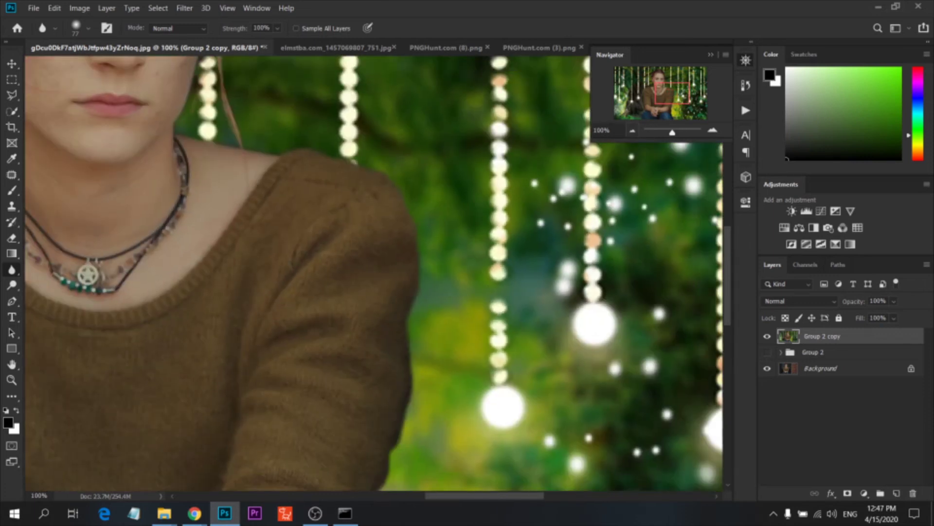
mouse_move(400, 197)
left_mouse_down()
mouse_move(317, 147)
mouse_move(255, 151)
mouse_move(180, 117)
mouse_move(194, 114)
left_mouse_up()
scroll(340, 132, "down", 3)
scroll(379, 160, "down", 4)
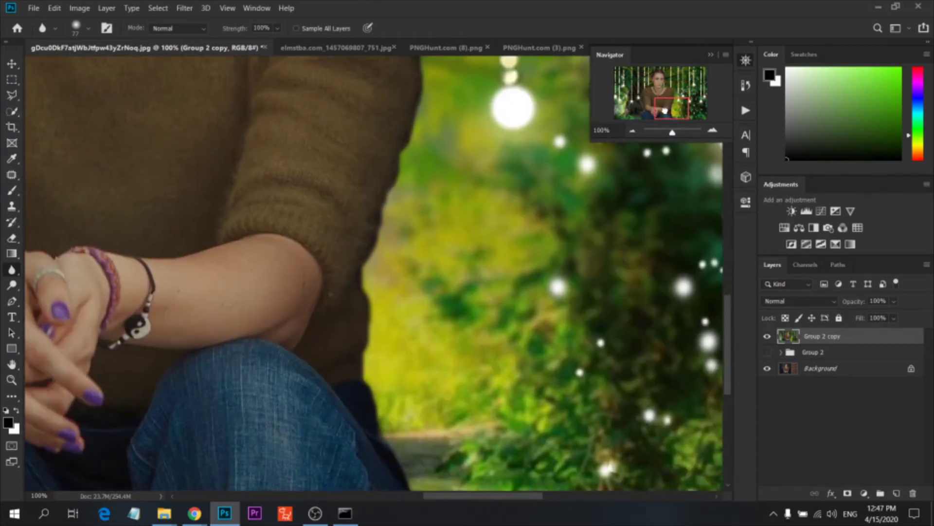
- Blur the sleeve edges near the knee and along the greenery, then zoom out
mouse_move(388, 192)
left_mouse_down()
mouse_move(375, 314)
mouse_move(372, 280)
mouse_move(395, 165)
left_mouse_up()
mouse_move(377, 334)
left_mouse_down()
mouse_move(387, 451)
mouse_move(396, 463)
mouse_move(395, 419)
left_mouse_up()
scroll(469, 424, "down", 3)
scroll(438, 399, "down", 2)
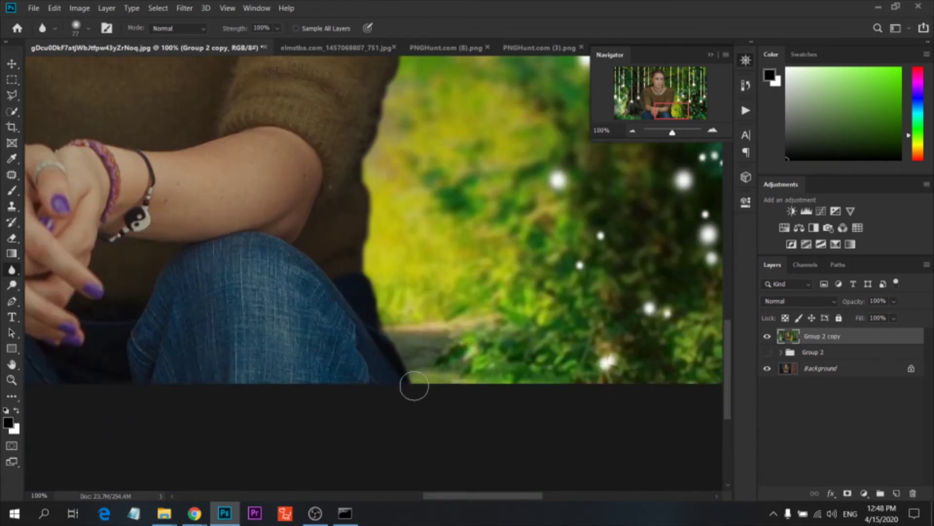
mouse_move(403, 360)
left_mouse_down()
mouse_move(363, 227)
mouse_move(361, 153)
mouse_move(377, 131)
left_mouse_up()
scroll(375, 216, "up", 4)
scroll(375, 217, "up", 1)
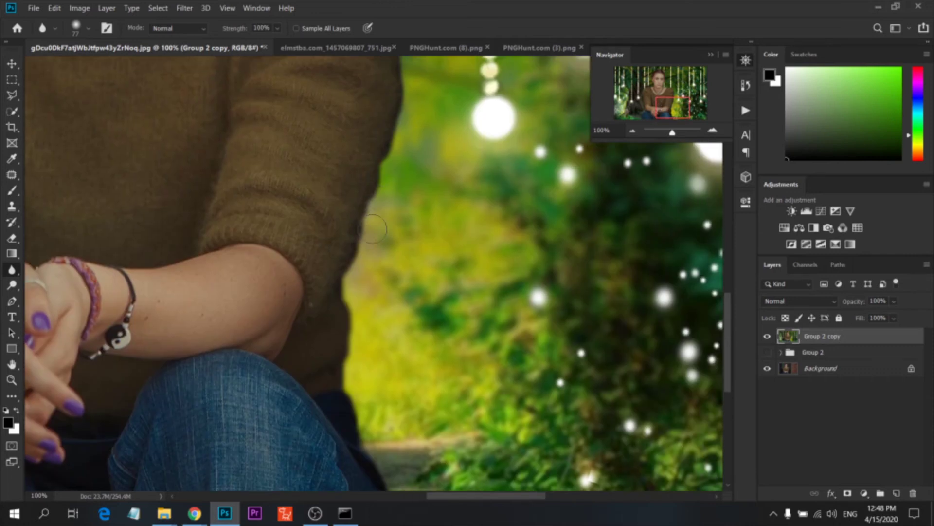
left_click_drag(682, 104, 681, 93)
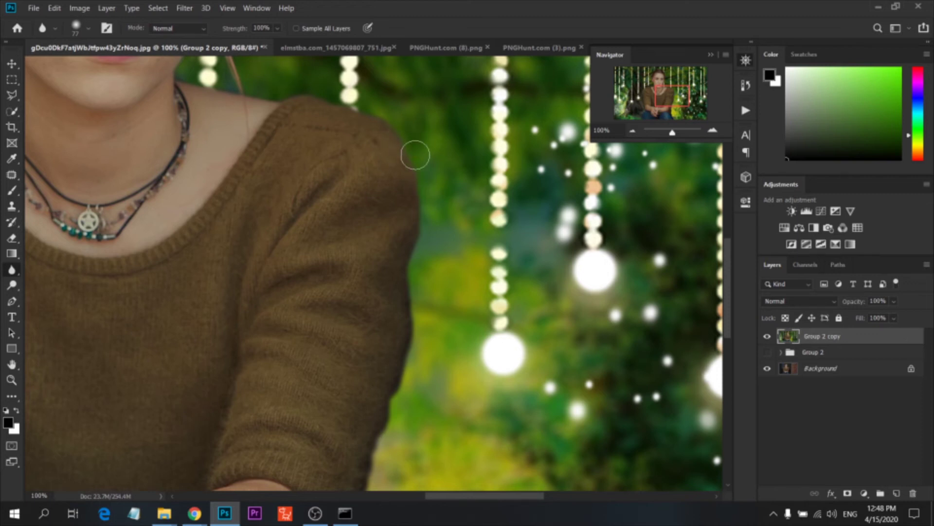
left_click(639, 132)
- Blur the left shoulder edge, undo a stray brush stroke, and keep black as foreground colour
left_click(639, 132)
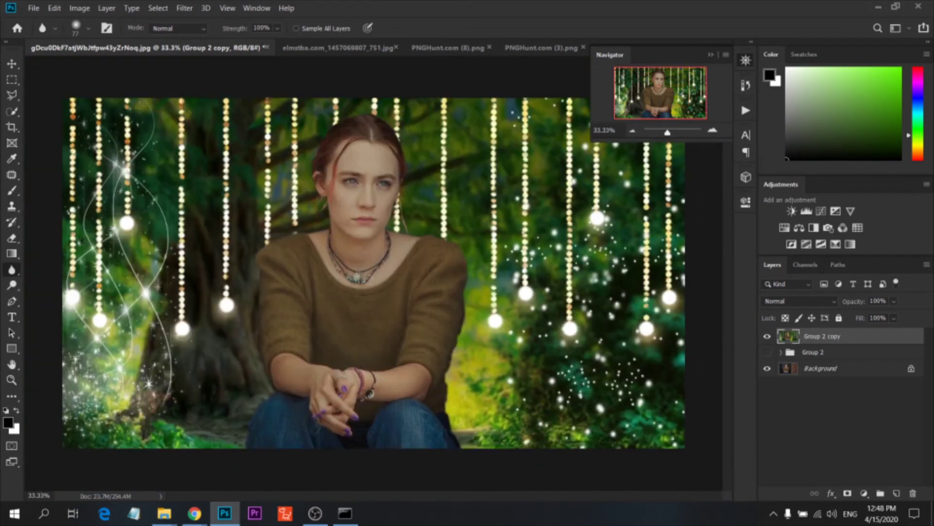
mouse_move(261, 249)
left_mouse_down()
mouse_move(253, 269)
mouse_move(313, 232)
mouse_move(253, 254)
mouse_move(265, 398)
mouse_move(250, 432)
left_mouse_up()
left_click(12, 191)
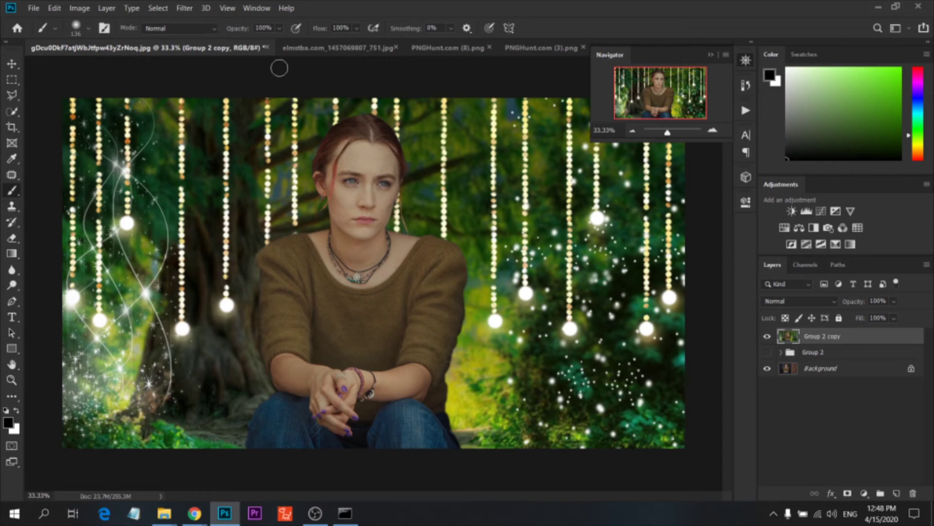
left_click_drag(286, 135, 278, 141)
left_click(52, 9)
left_click(73, 19)
left_click(8, 422)
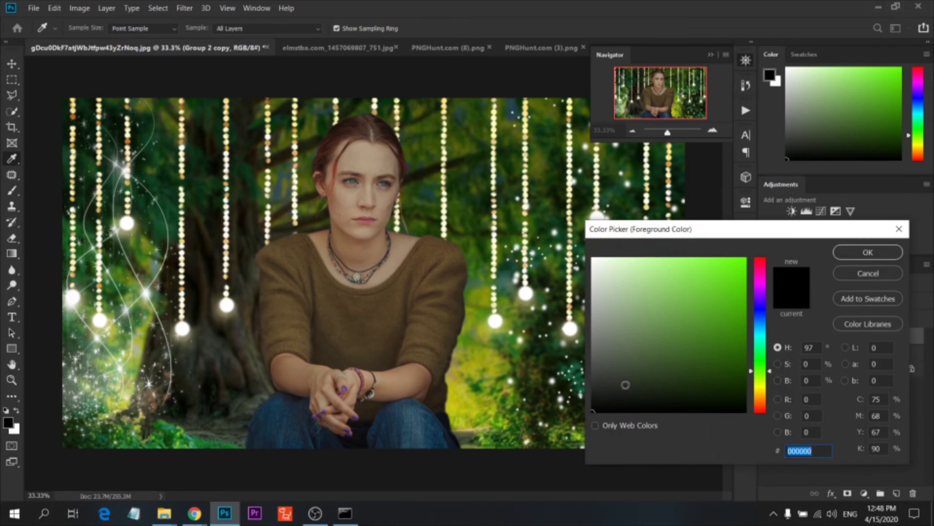
left_click(869, 273)
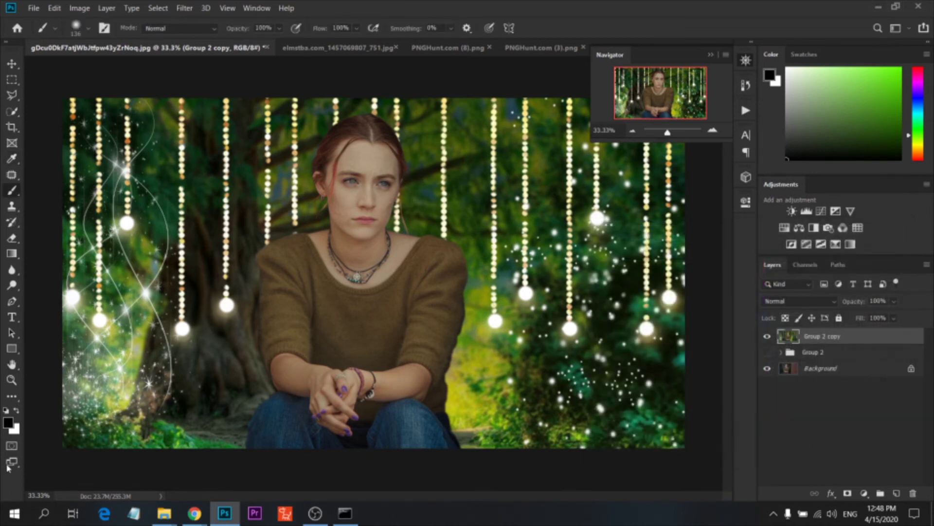
- Enter Quick Mask mode with a 45 px brush
left_click(8, 446)
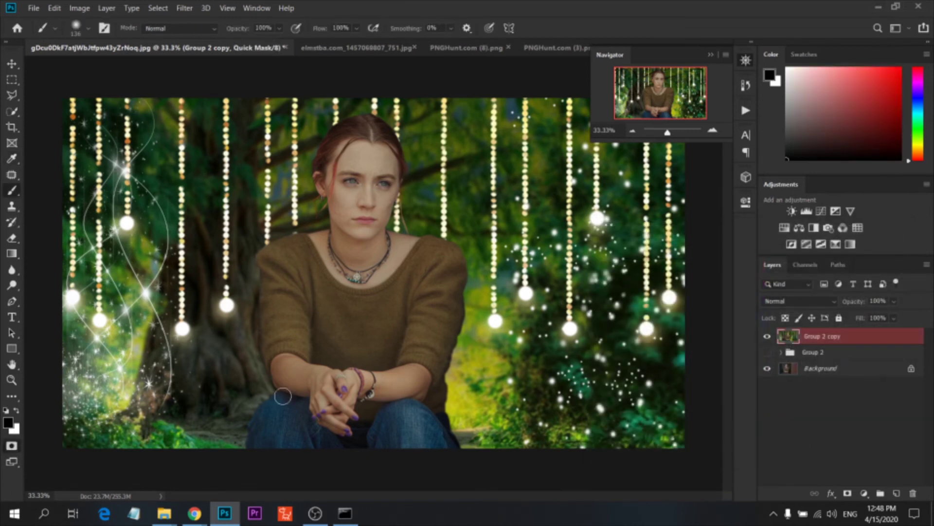
right_click(433, 372)
left_click(513, 332)
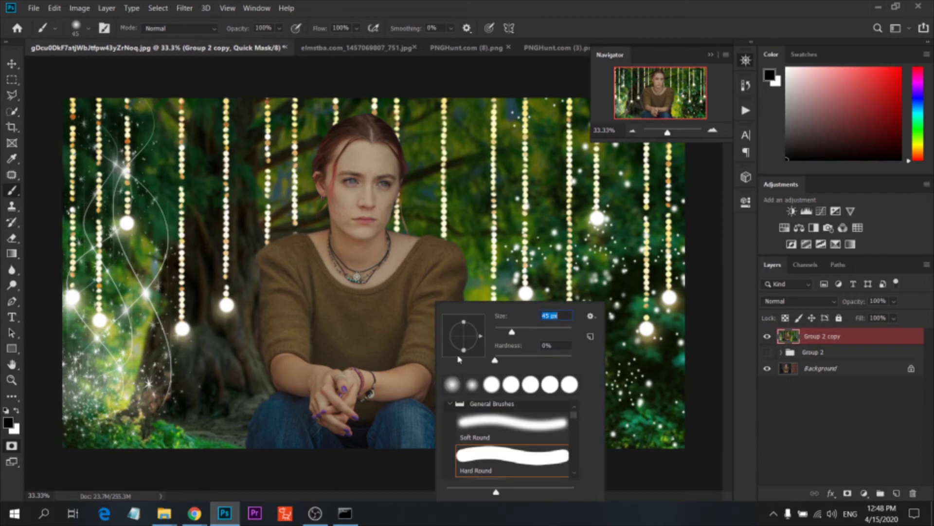
key("Return")
- Paint the mask along the jeans, both sweater sides, the shoulders and the left arm
left_click_drag(668, 132, 680, 132)
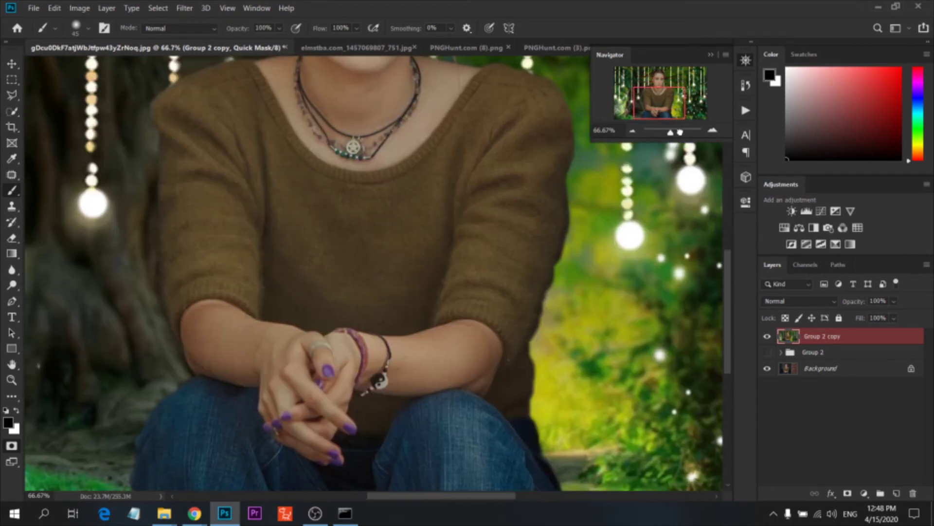
scroll(656, 343, "down", 2)
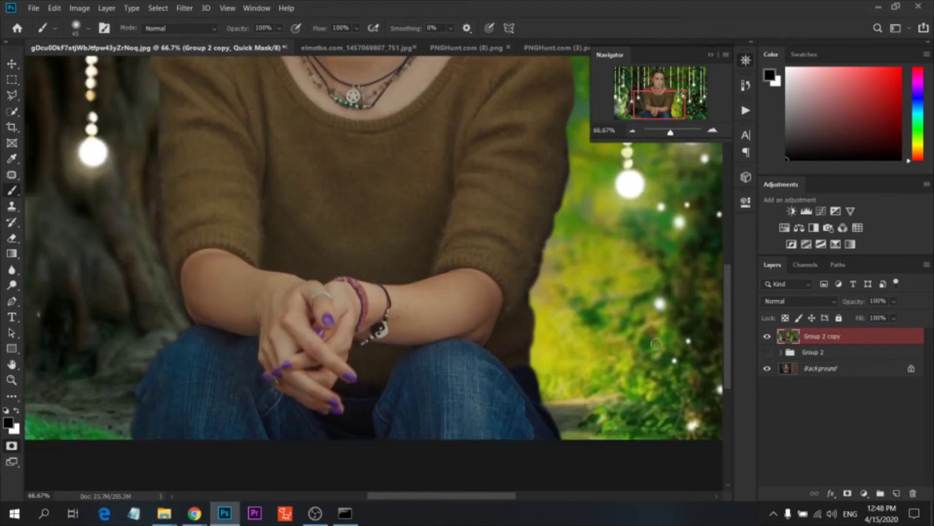
left_click_drag(560, 439, 540, 392)
mouse_move(531, 366)
left_mouse_down()
mouse_move(533, 285)
mouse_move(566, 187)
mouse_move(570, 111)
left_mouse_up()
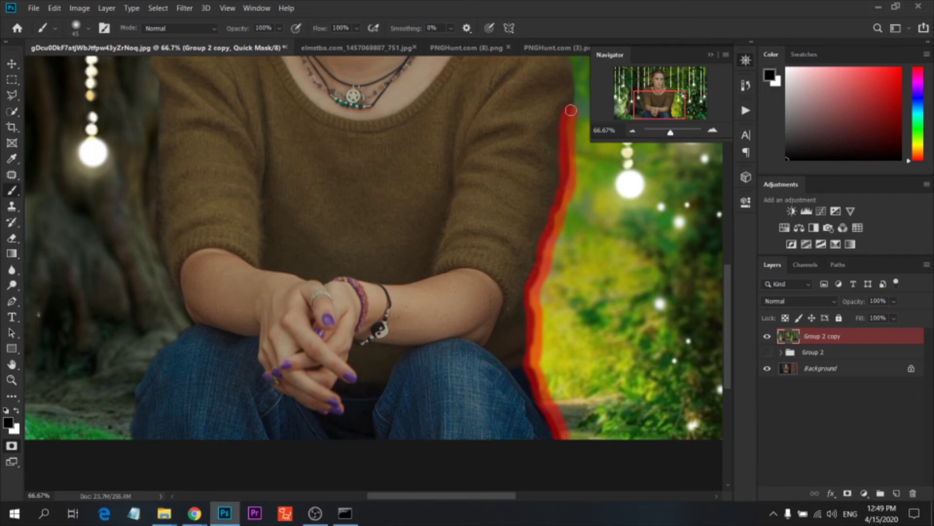
scroll(608, 234, "up", 1)
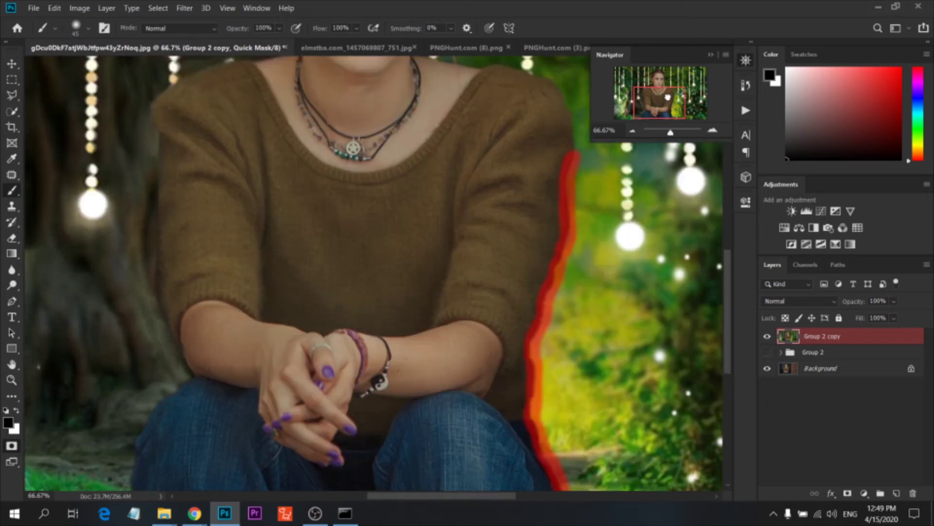
scroll(608, 234, "up", 3)
mouse_move(587, 299)
left_mouse_down()
mouse_move(570, 231)
mouse_move(523, 209)
left_mouse_up()
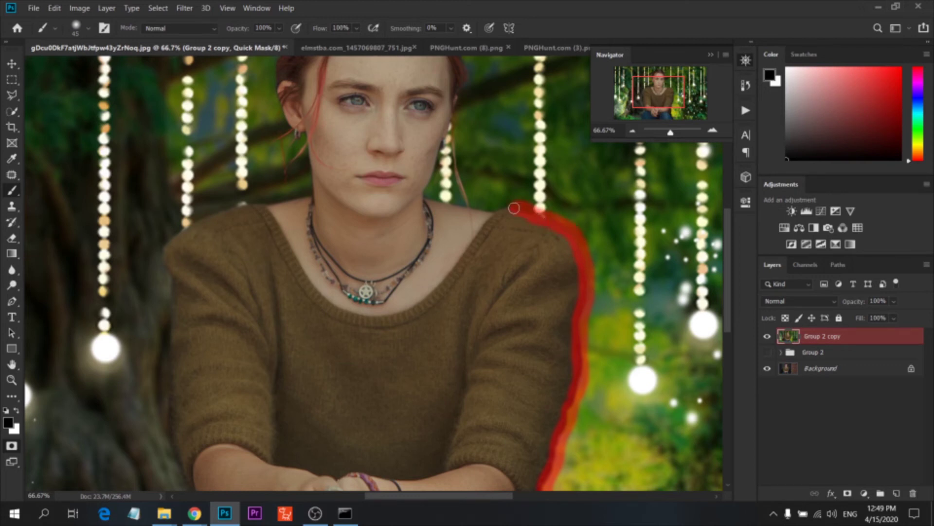
left_click_drag(515, 208, 494, 210)
mouse_move(267, 202)
left_mouse_down()
mouse_move(202, 218)
mouse_move(164, 248)
mouse_move(171, 417)
mouse_move(187, 480)
left_mouse_up()
scroll(194, 438, "down", 3)
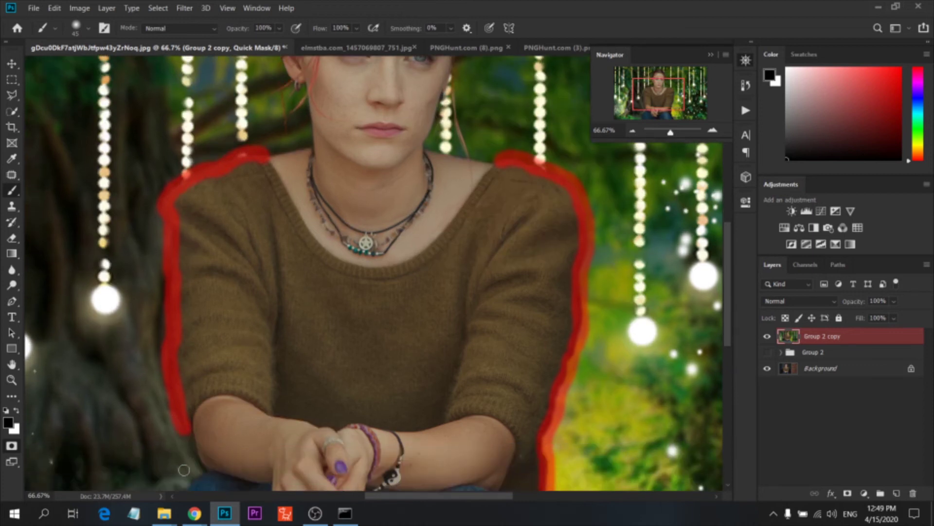
scroll(204, 371, "down", 3)
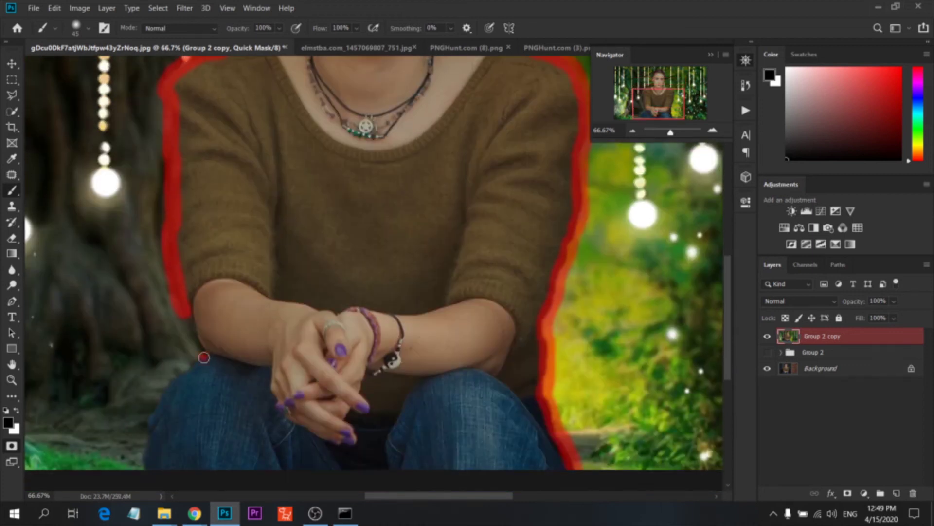
left_click(204, 361, "shift")
left_click_drag(204, 361, 147, 445)
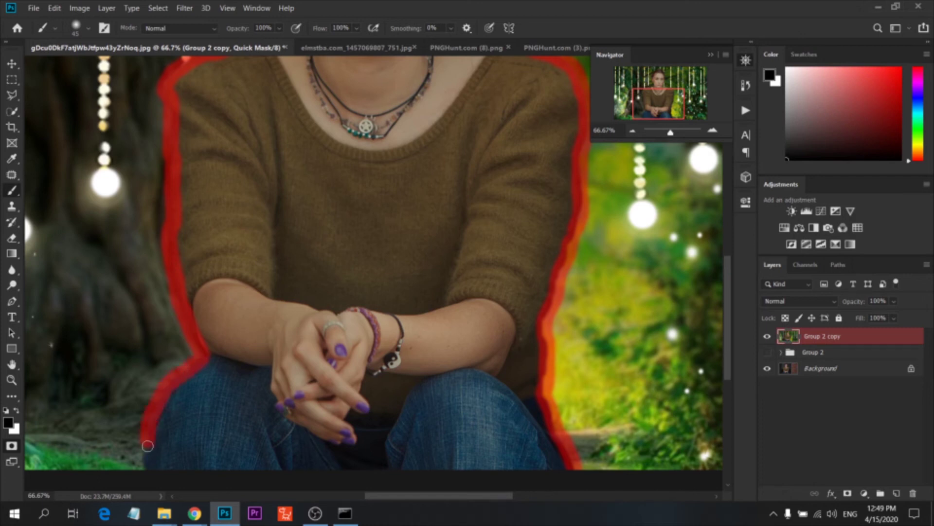
- Paint along both edges of the hair and exit Quick Mask to make the selection
scroll(504, 227, "up", 3)
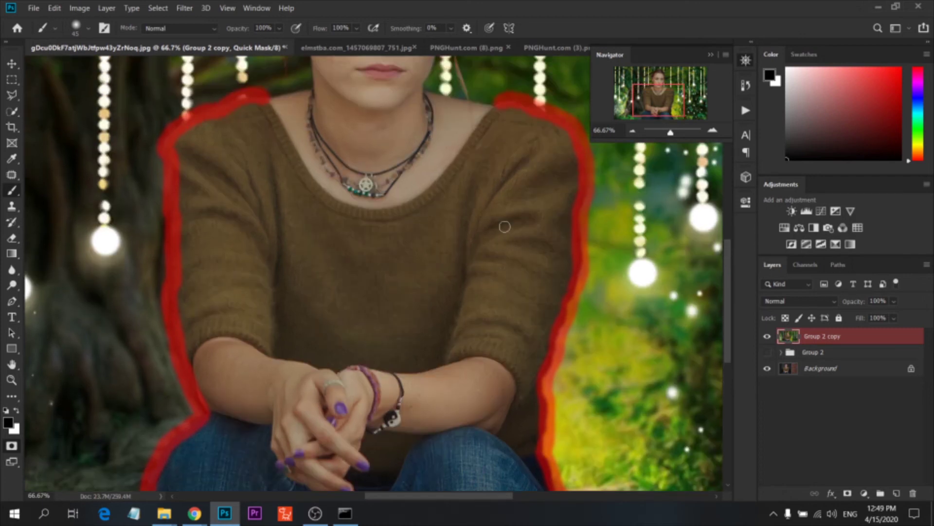
scroll(506, 214, "up", 1)
scroll(507, 210, "up", 4)
scroll(508, 209, "up", 1)
scroll(509, 210, "up", 3)
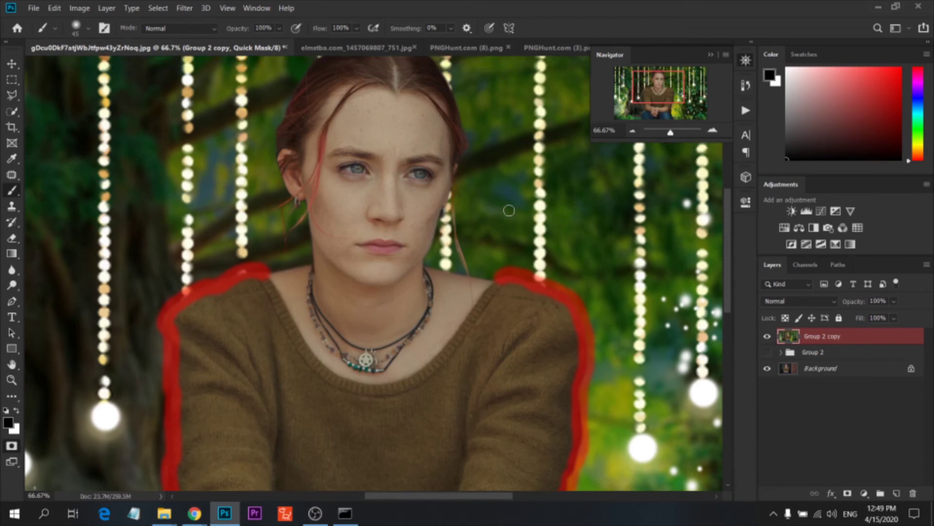
scroll(509, 210, "up", 4)
scroll(509, 210, "up", 2)
mouse_move(270, 262)
left_mouse_down()
mouse_move(290, 199)
mouse_move(321, 161)
mouse_move(374, 142)
mouse_move(408, 145)
left_mouse_up()
mouse_move(474, 273)
left_mouse_down()
mouse_move(442, 181)
mouse_move(404, 141)
left_mouse_up()
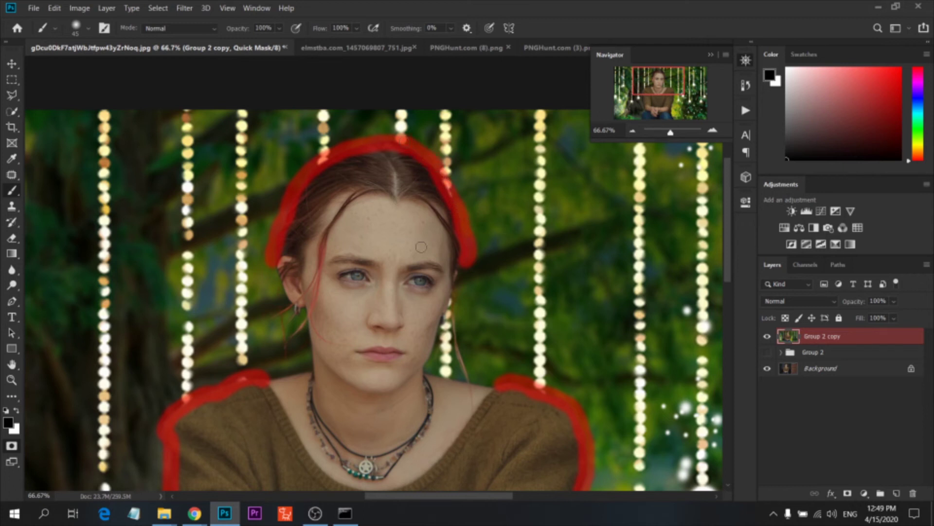
left_click(11, 446)
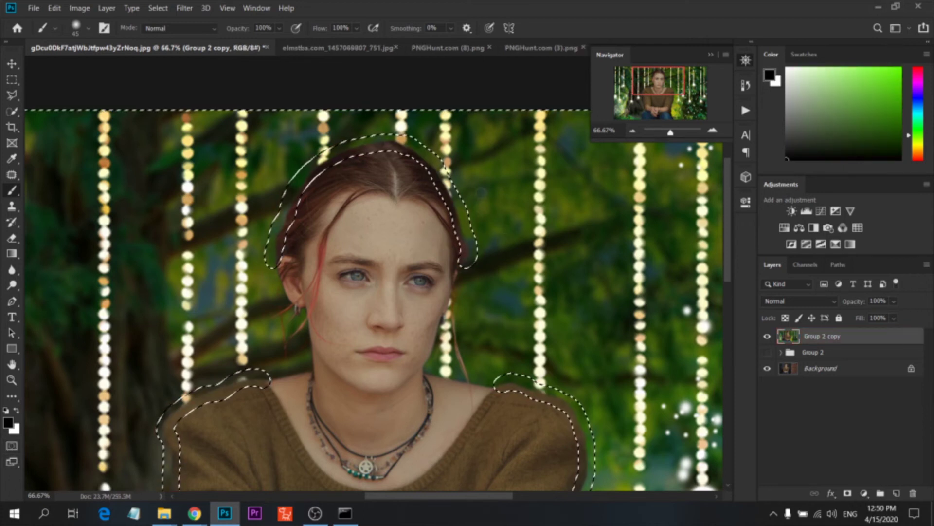
- Switch to the Polygonal Lasso and open Select and Mask on the outline selection
right_click(497, 171)
key("Escape")
left_click(12, 95)
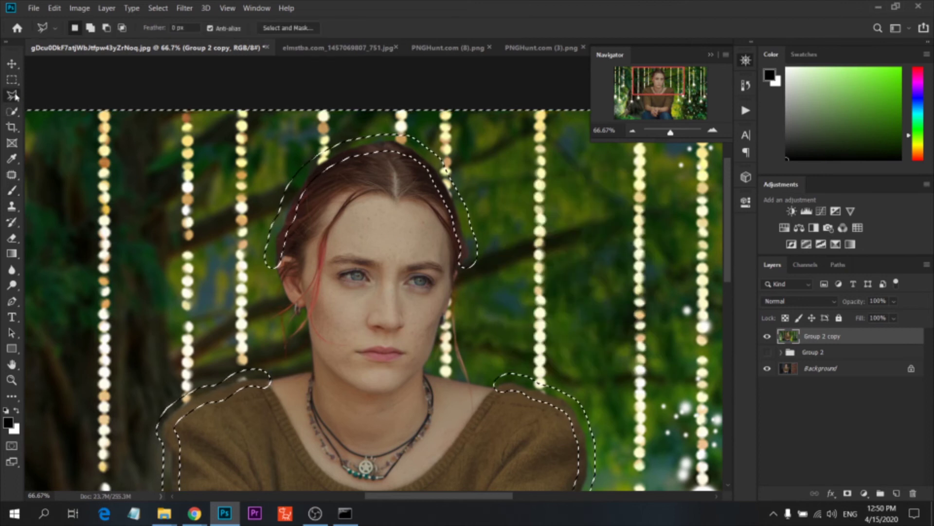
right_click(336, 185)
key("Escape")
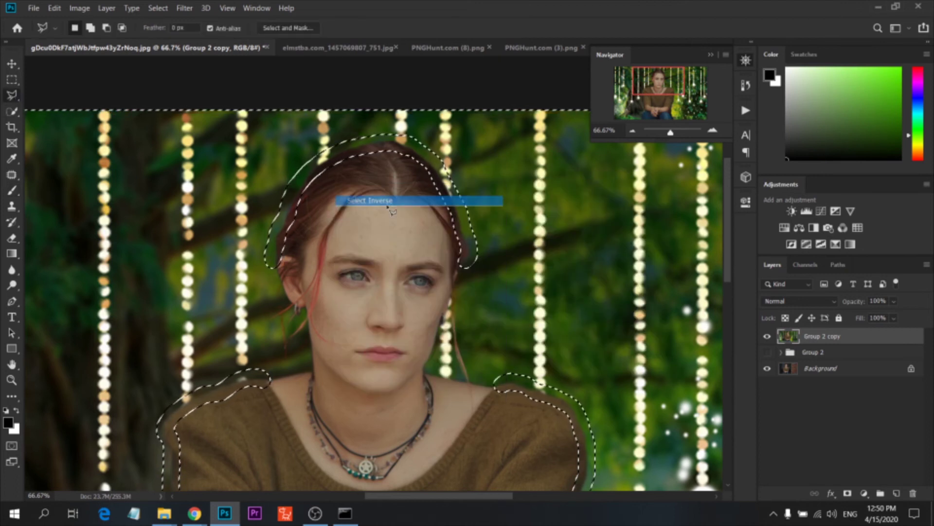
right_click(475, 204)
left_click(535, 239)
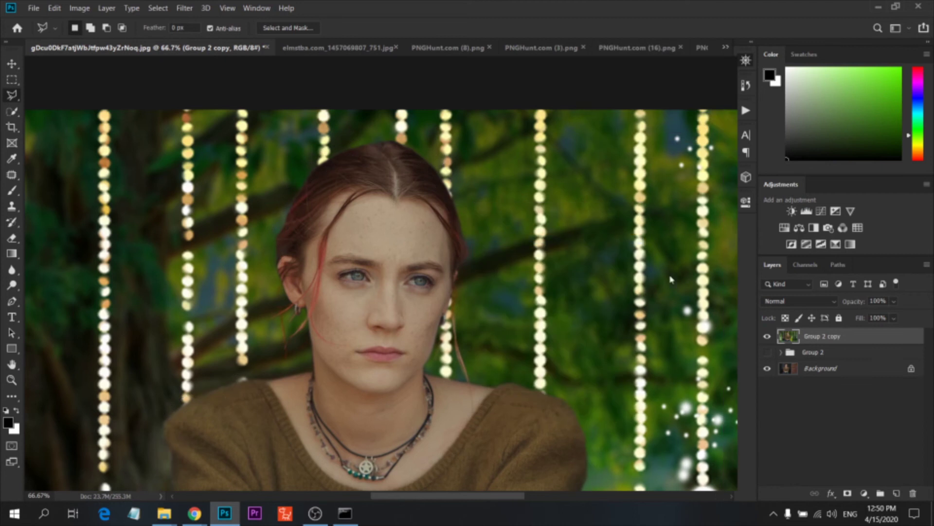
- Set Radius 8 px, Smooth 14 and Feather 10 px, apply it, and hide Group 2
mouse_move(781, 339)
left_mouse_down()
mouse_move(798, 340)
mouse_move(838, 375)
left_mouse_up()
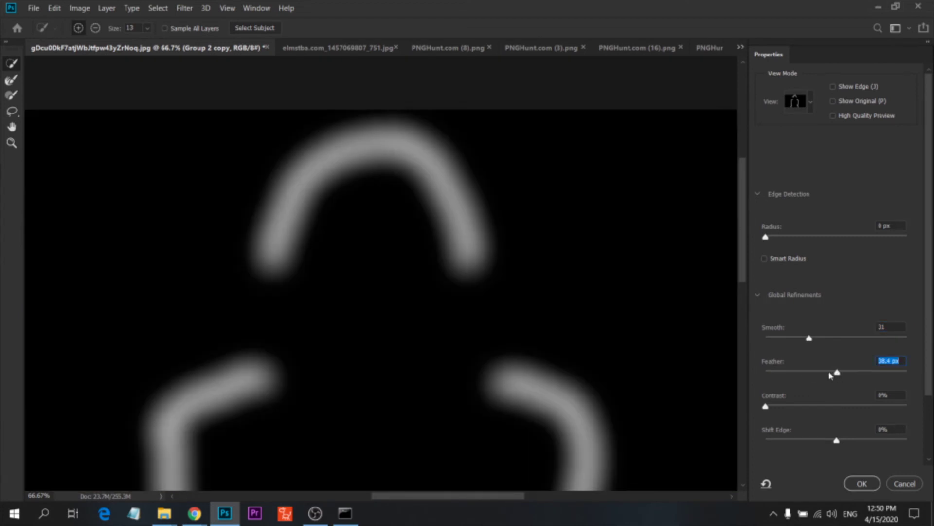
mouse_move(791, 406)
left_mouse_down()
mouse_move(815, 408)
mouse_move(732, 407)
left_mouse_up()
left_click_drag(787, 239, 816, 239)
mouse_move(796, 342)
left_mouse_down()
mouse_move(776, 341)
mouse_move(795, 347)
left_mouse_up()
mouse_move(845, 373)
left_mouse_down()
mouse_move(767, 373)
mouse_move(823, 377)
left_mouse_up()
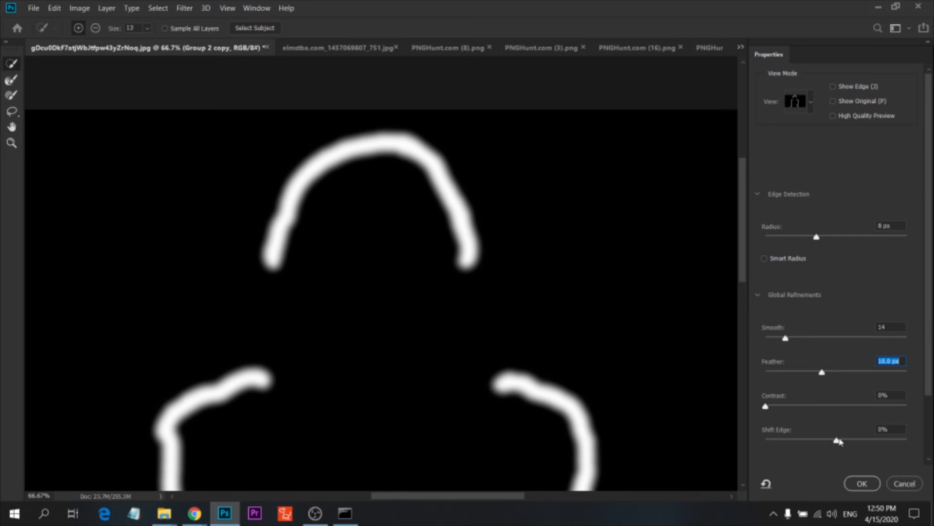
left_click(862, 483)
left_click(767, 351)
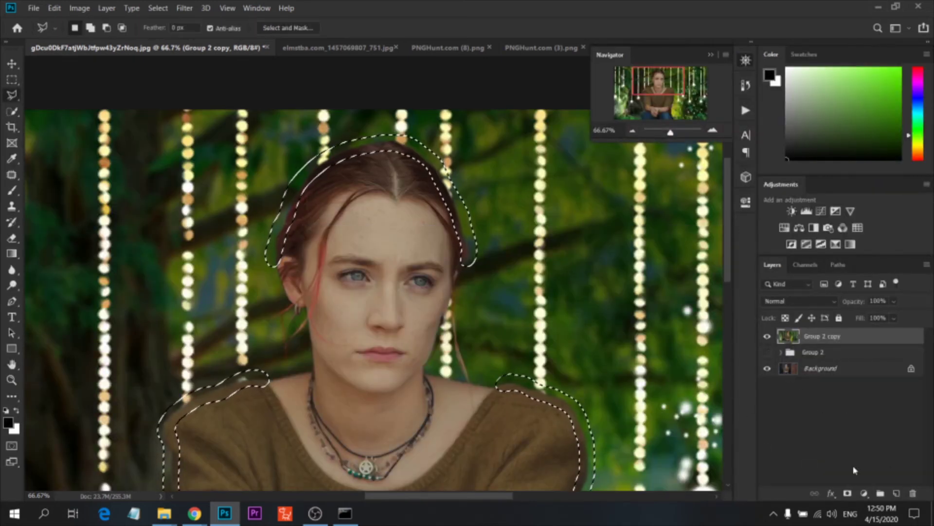
- Duplicate Group 2 copy as Group 2 copy 2, masked by the edge selection, targeting its pixels
left_click_drag(807, 336, 896, 493)
left_click(847, 493)
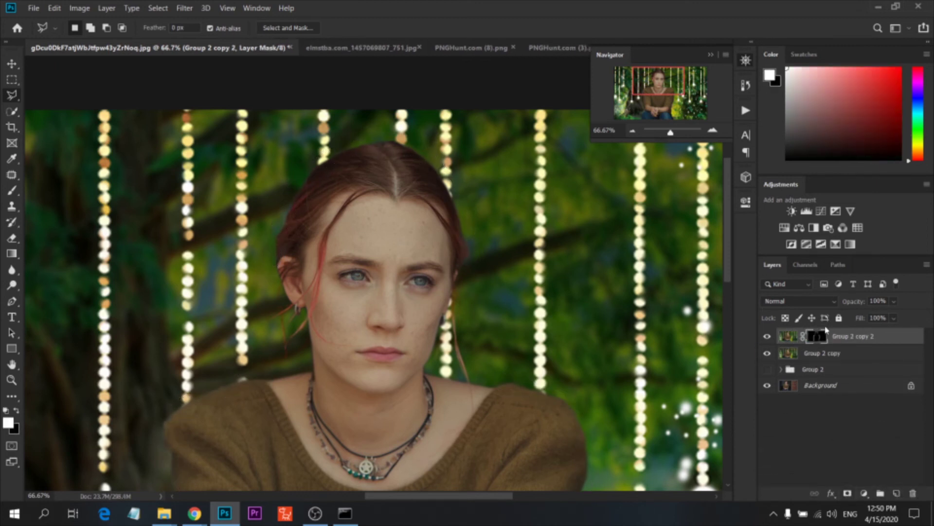
left_click(787, 337)
left_click(817, 336)
left_click(784, 336)
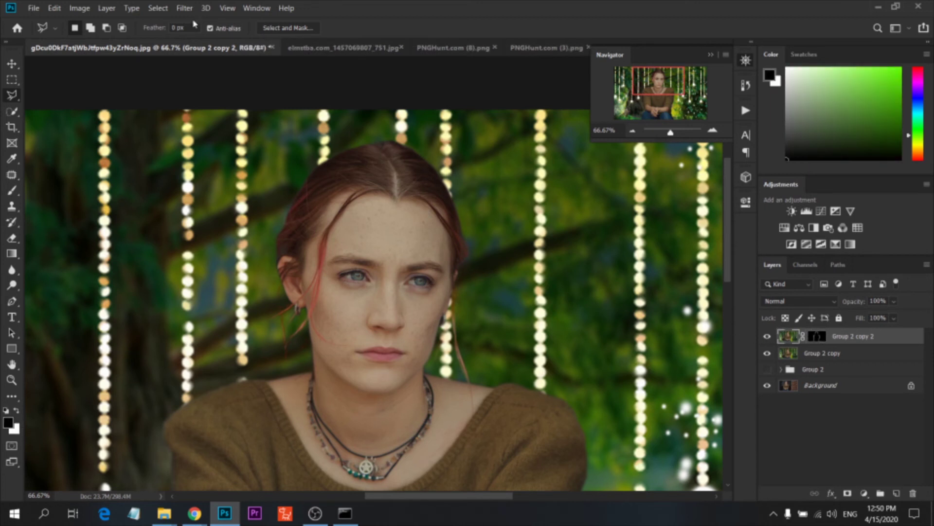
- Apply a Field Blur of about 10 px to Group 2 copy 2
left_click(184, 8)
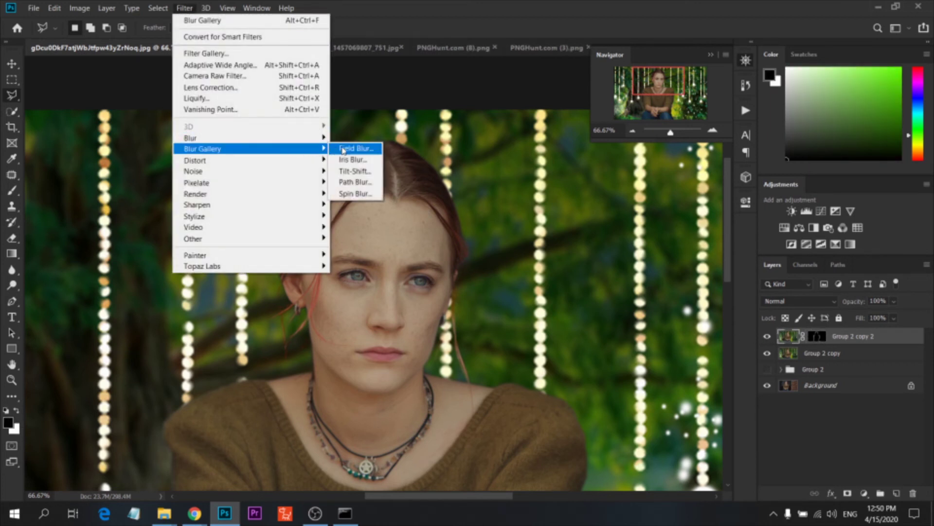
left_click(344, 150)
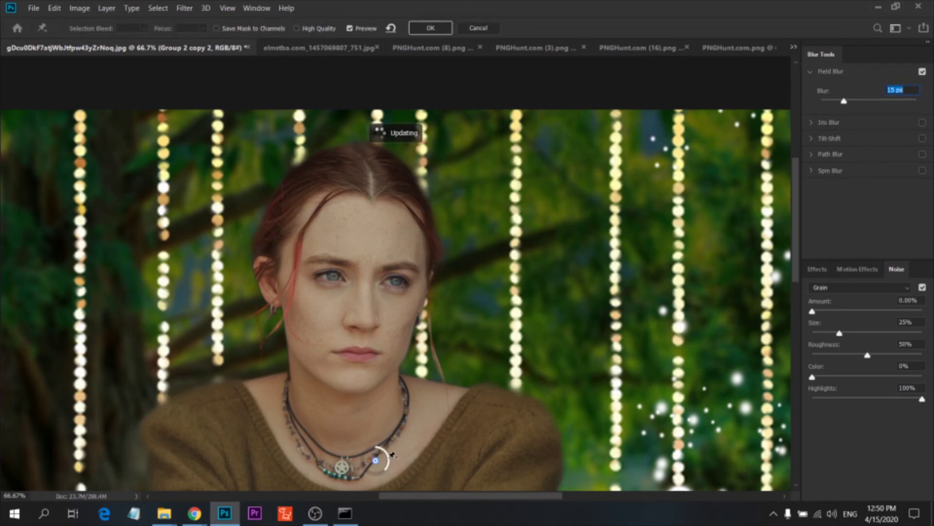
left_click_drag(389, 467, 363, 475)
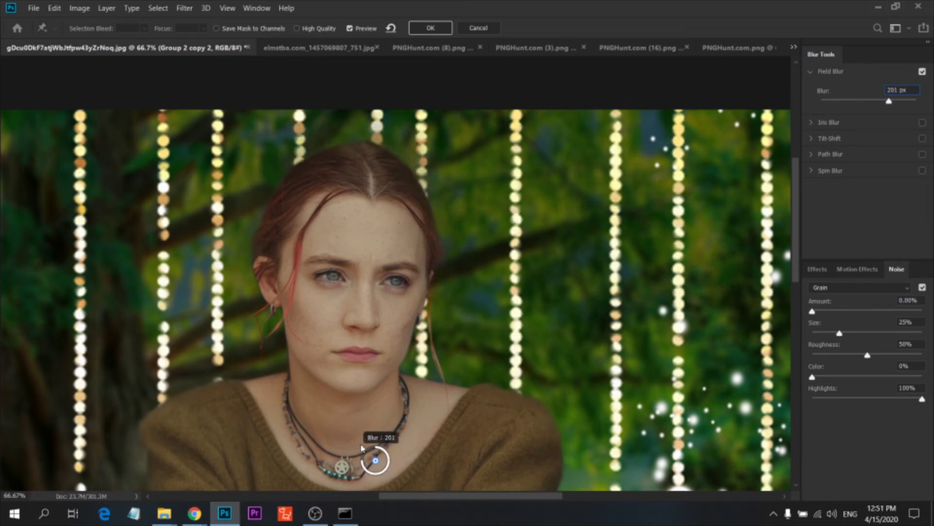
mouse_move(363, 476)
left_mouse_down()
mouse_move(388, 466)
mouse_move(375, 459)
mouse_move(388, 464)
left_mouse_up()
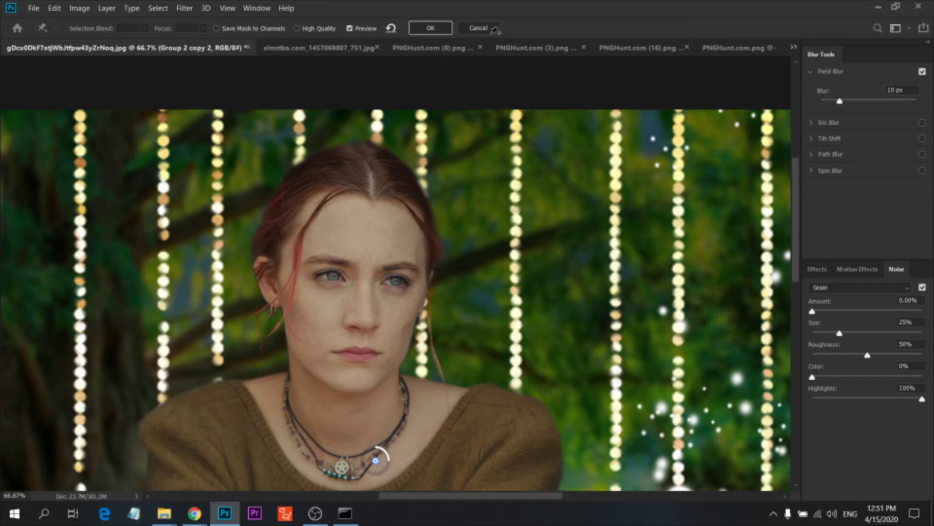
left_click(440, 29)
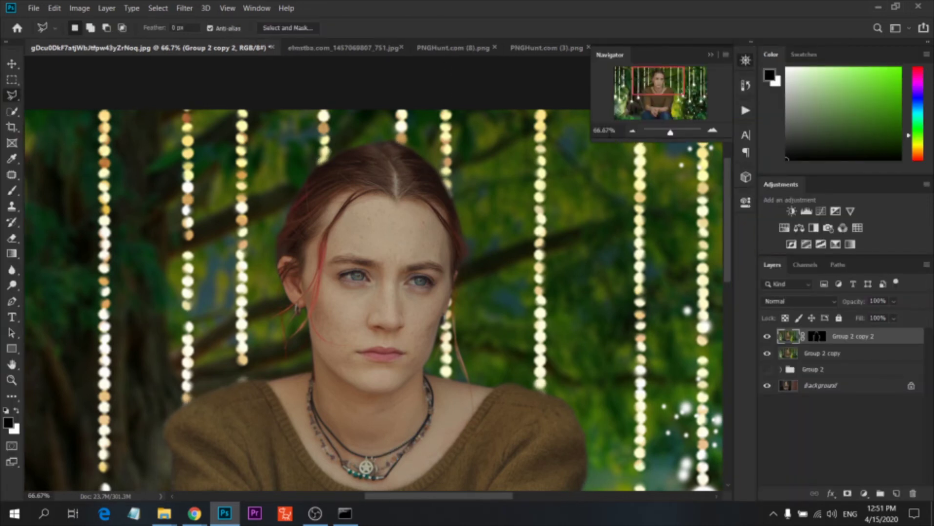
- Show Group 2 copy 2, select it with Group 2 copy, and merge them into one layer
left_click(632, 131)
left_click(632, 132)
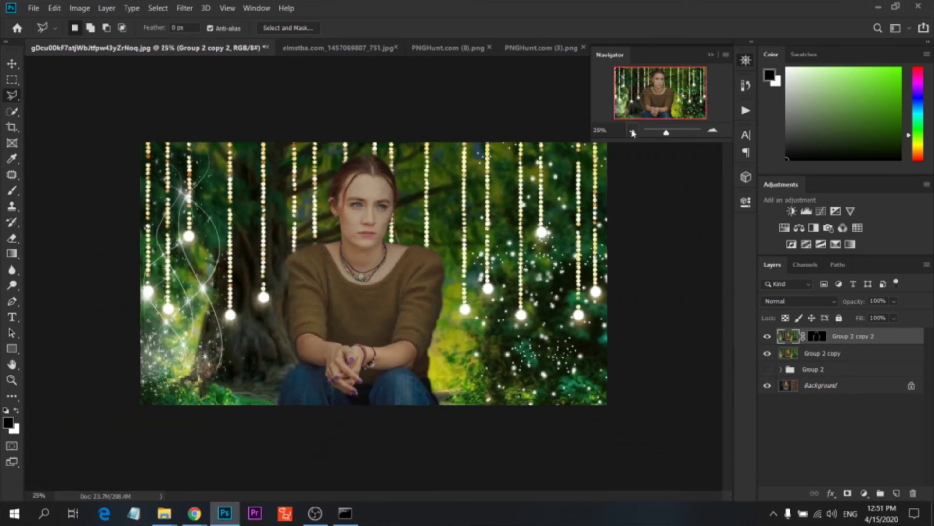
left_click(768, 336)
left_click(820, 341)
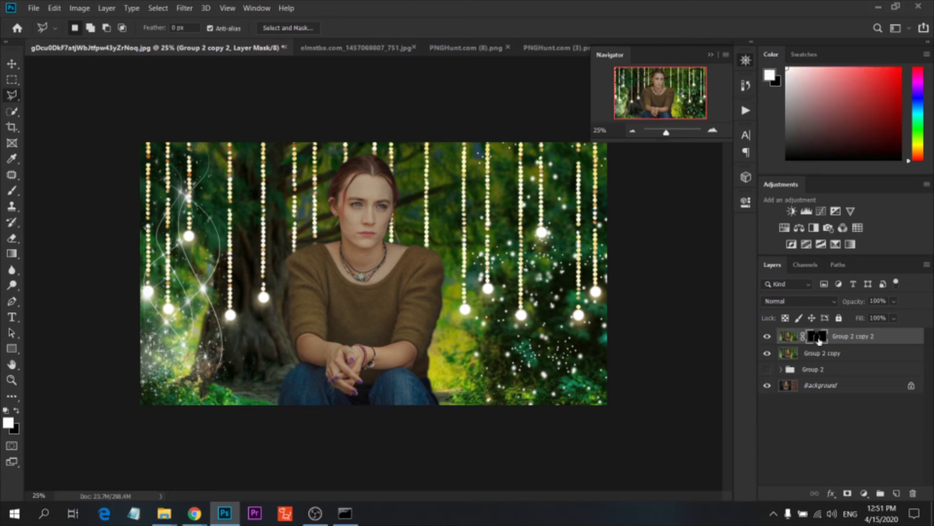
key("ctrl+2")
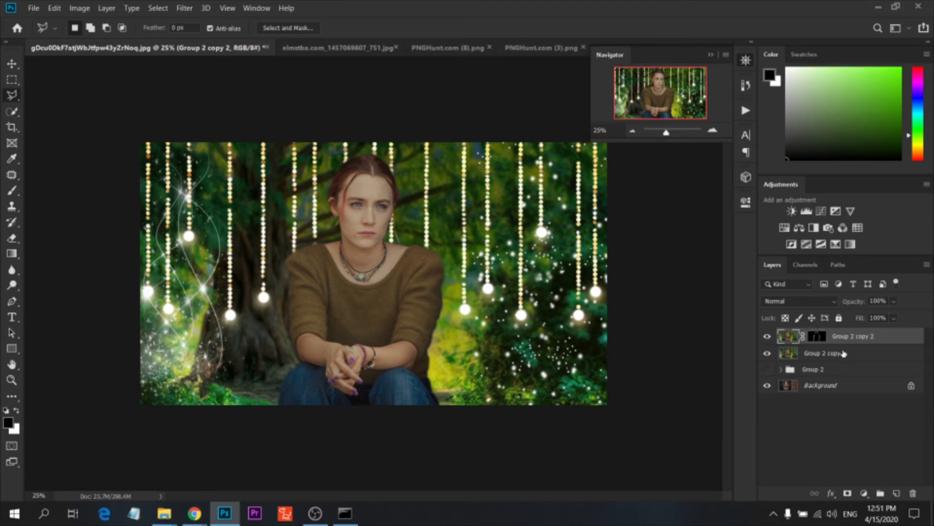
left_click(841, 353, "shift")
right_click(841, 354)
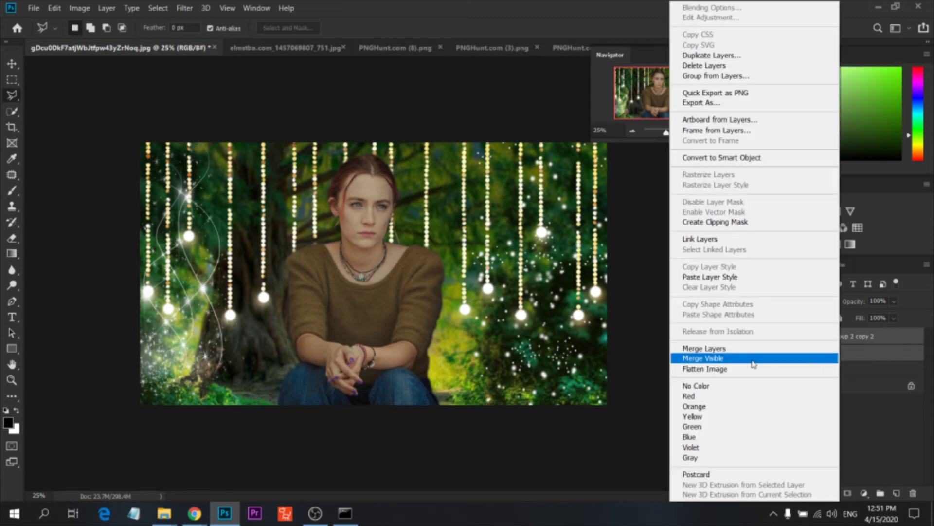
left_click(697, 347)
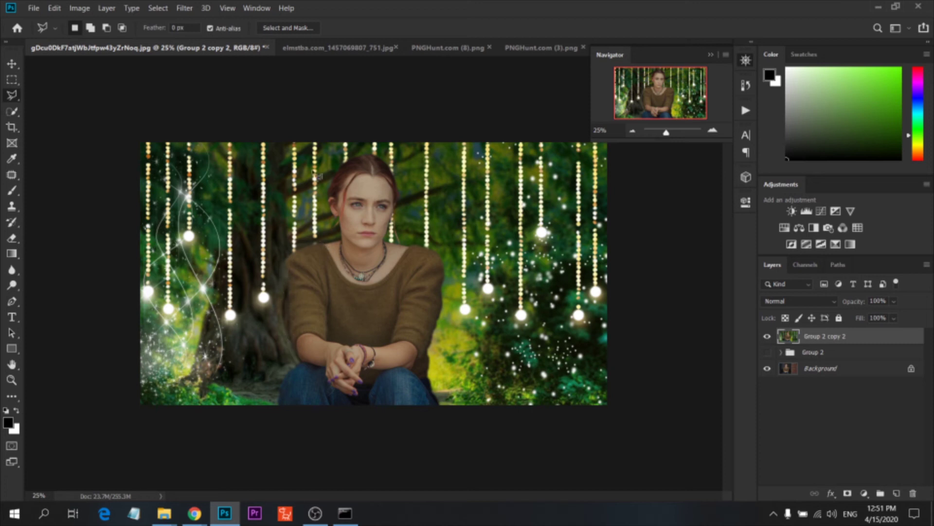
- Zoom to 100% and center the view on the girl's face
left_click(712, 129)
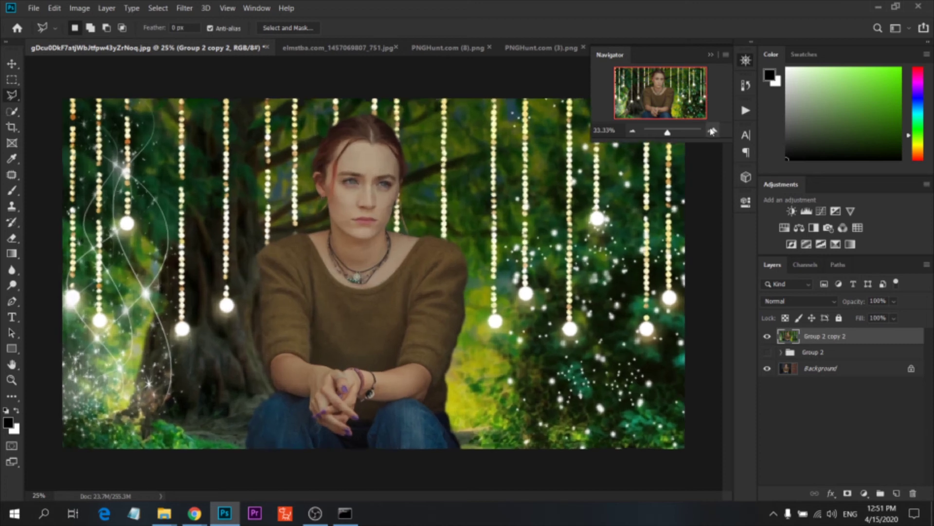
left_click(713, 131)
mouse_move(666, 100)
left_mouse_down()
mouse_move(640, 80)
mouse_move(666, 77)
left_mouse_up()
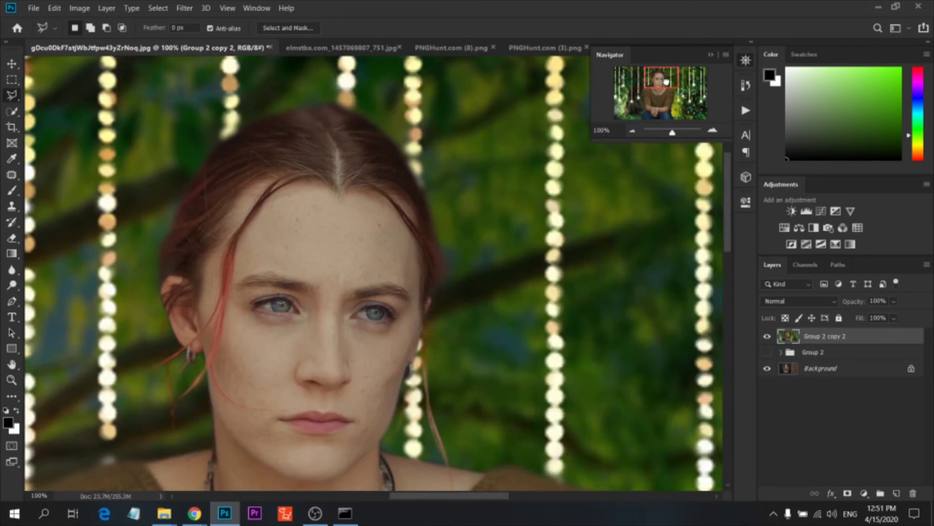
left_click_drag(666, 78, 661, 87)
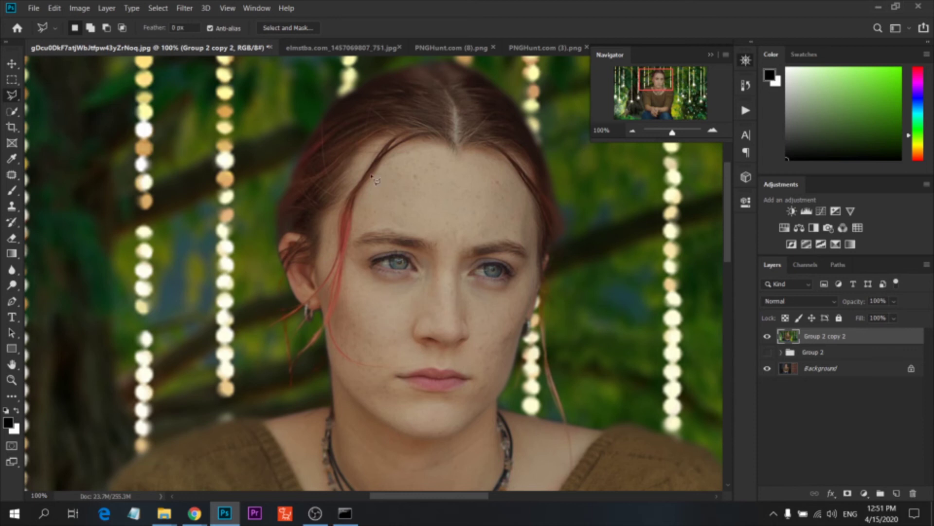
- Set up a Moist, Heavy Mix Mixer Brush with 13% load and duplicate the layer as Group 2 copy 3
left_click(12, 174)
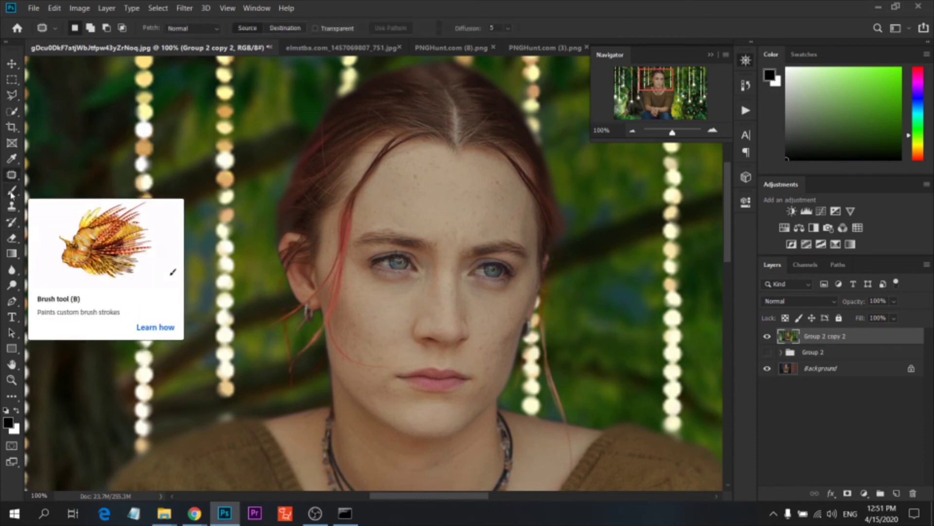
right_click(10, 194)
left_click(54, 225)
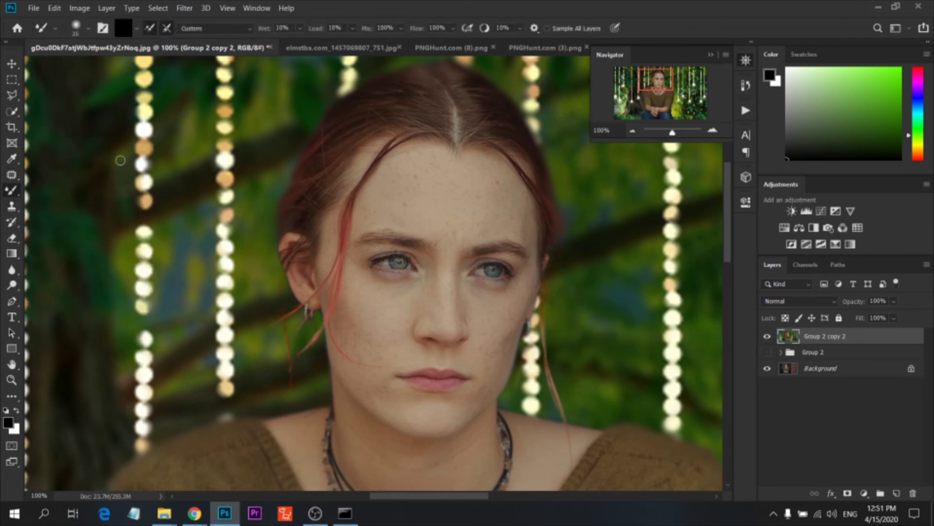
left_click(233, 30)
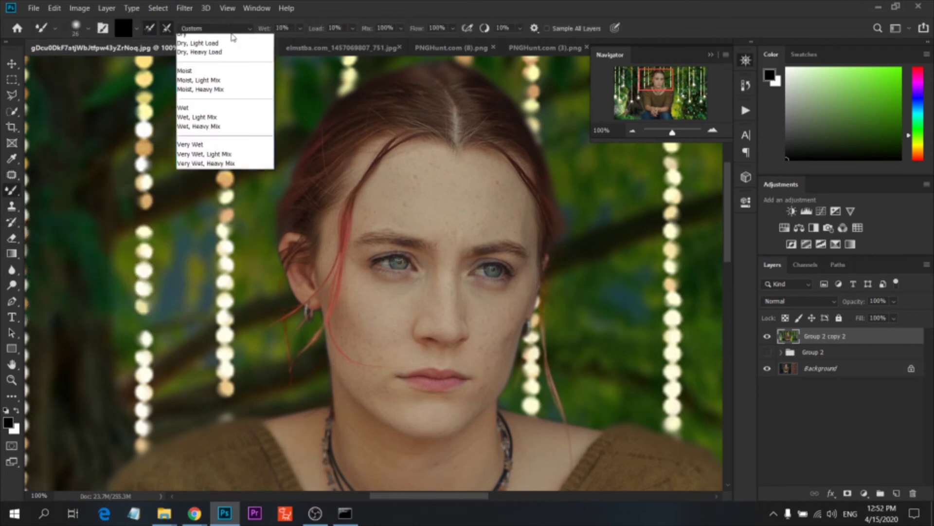
left_click(199, 113)
left_click(350, 30)
left_click_drag(356, 43, 359, 44)
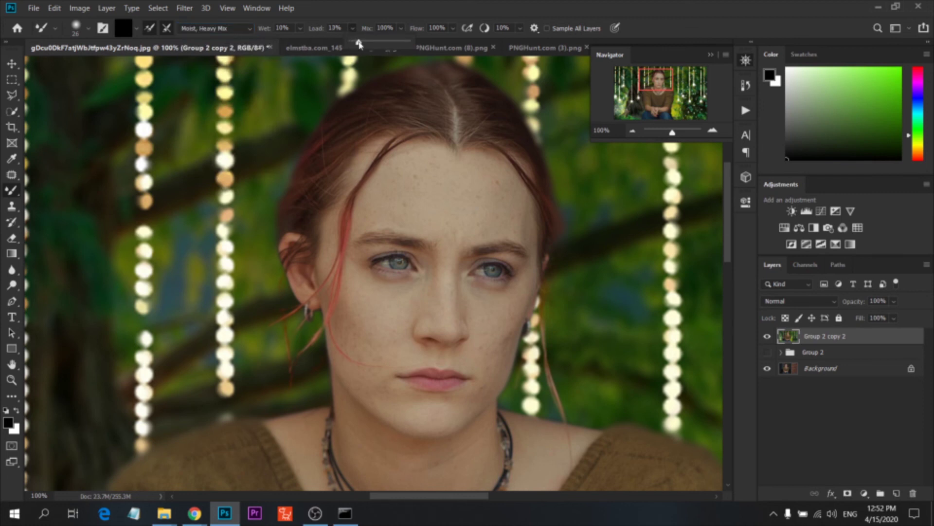
left_click(869, 345)
left_click_drag(869, 345, 897, 493)
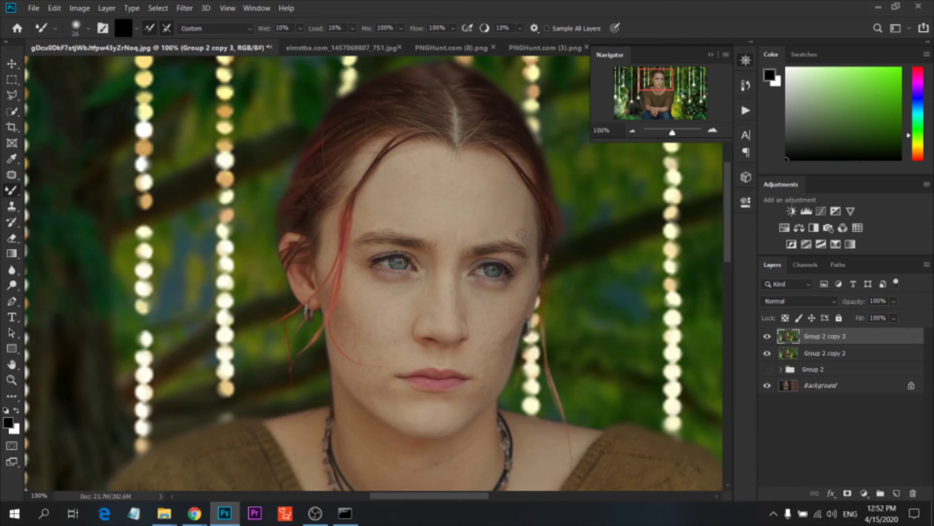
- Smooth the forehead, chin and left cheek with the Mixer Brush at about 34 px
right_click(450, 185)
left_click_drag(546, 221, 555, 222)
key("Return")
mouse_move(418, 177)
left_mouse_down()
mouse_move(473, 186)
mouse_move(392, 194)
mouse_move(461, 208)
mouse_move(440, 198)
mouse_move(513, 191)
mouse_move(492, 204)
mouse_move(428, 209)
mouse_move(438, 191)
mouse_move(446, 210)
mouse_move(433, 292)
mouse_move(438, 303)
mouse_move(438, 281)
mouse_move(457, 308)
mouse_move(442, 278)
mouse_move(438, 317)
mouse_move(434, 292)
mouse_move(420, 310)
mouse_move(495, 302)
mouse_move(503, 333)
mouse_move(504, 311)
mouse_move(486, 324)
mouse_move(480, 353)
mouse_move(482, 400)
left_mouse_up()
mouse_move(371, 317)
left_mouse_down()
mouse_move(358, 309)
mouse_move(351, 330)
mouse_move(367, 325)
mouse_move(367, 338)
mouse_move(402, 321)
mouse_move(386, 323)
mouse_move(415, 290)
mouse_move(360, 287)
mouse_move(357, 305)
mouse_move(358, 294)
mouse_move(408, 304)
mouse_move(392, 330)
mouse_move(375, 309)
mouse_move(355, 323)
mouse_move(370, 358)
mouse_move(396, 329)
mouse_move(394, 384)
mouse_move(383, 392)
mouse_move(365, 382)
mouse_move(395, 389)
mouse_move(374, 388)
mouse_move(340, 362)
mouse_move(357, 360)
mouse_move(352, 346)
mouse_move(385, 354)
mouse_move(367, 351)
mouse_move(349, 304)
mouse_move(358, 291)
mouse_move(381, 307)
left_mouse_up()
- Bring the chin and necklace into view and set the brush to 37 px
left_click_drag(663, 80, 665, 90)
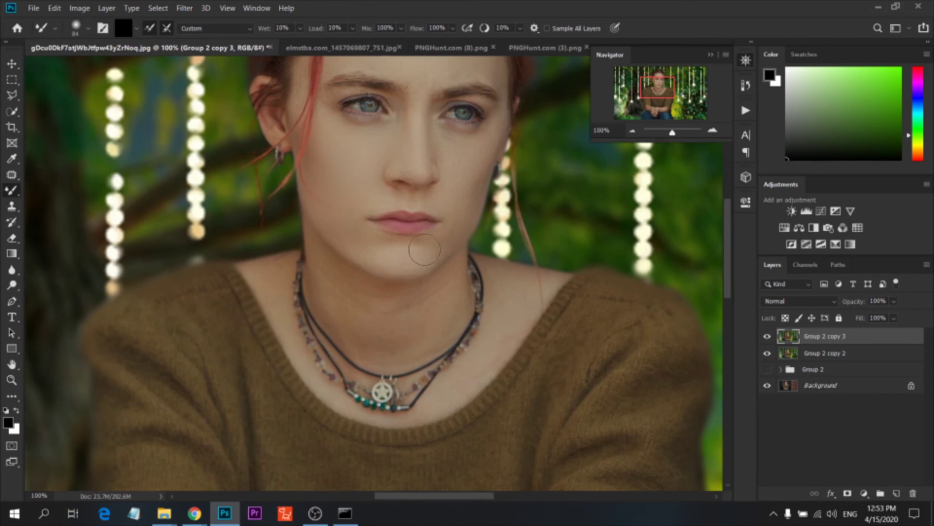
right_click(450, 211)
left_click(531, 239)
key("Return")
- Add a dark grey #515151 Solid Color fill layer in Soft Light blend mode
left_click(635, 130)
left_click(634, 131)
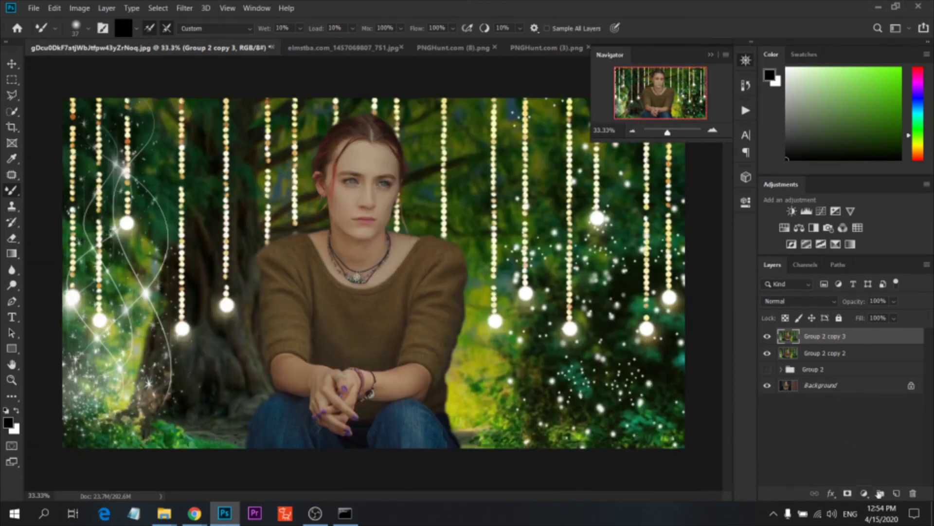
left_click(866, 493)
left_click(868, 291)
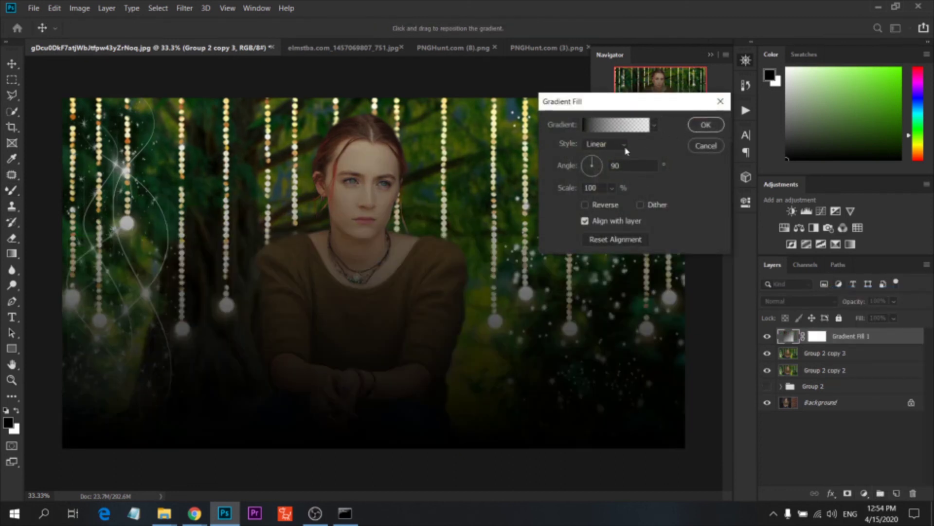
left_click(706, 145)
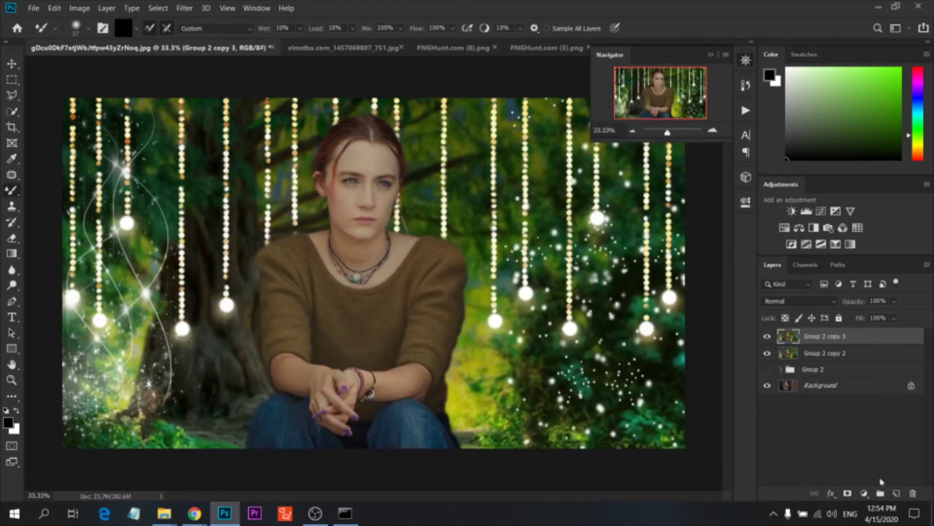
left_click(865, 494)
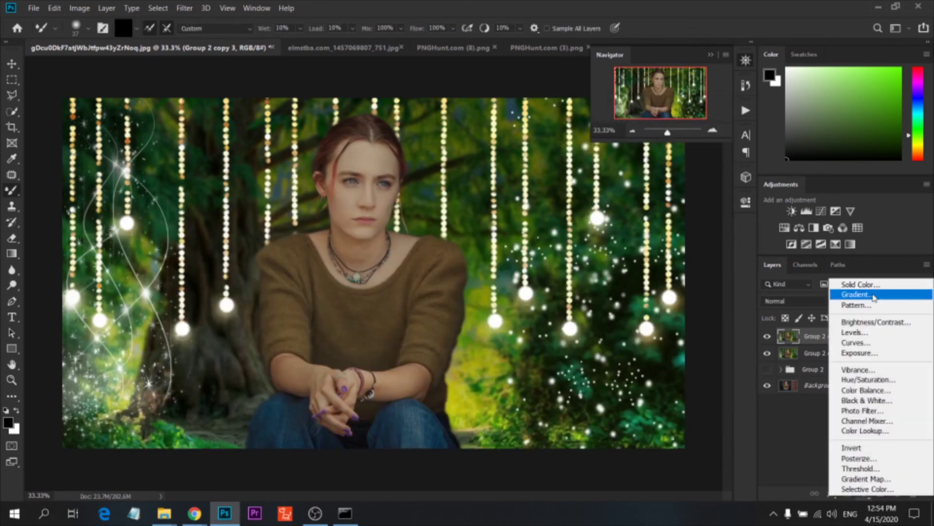
left_click(849, 281)
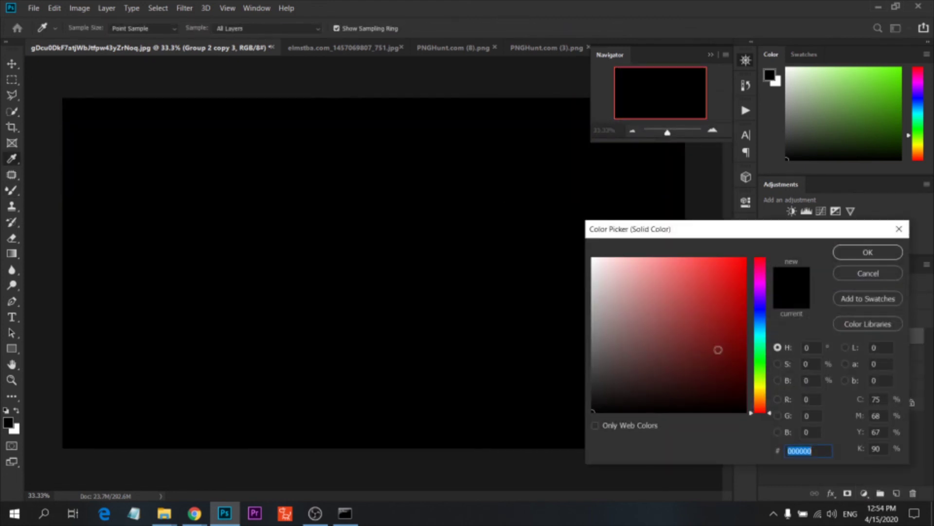
left_click(593, 362)
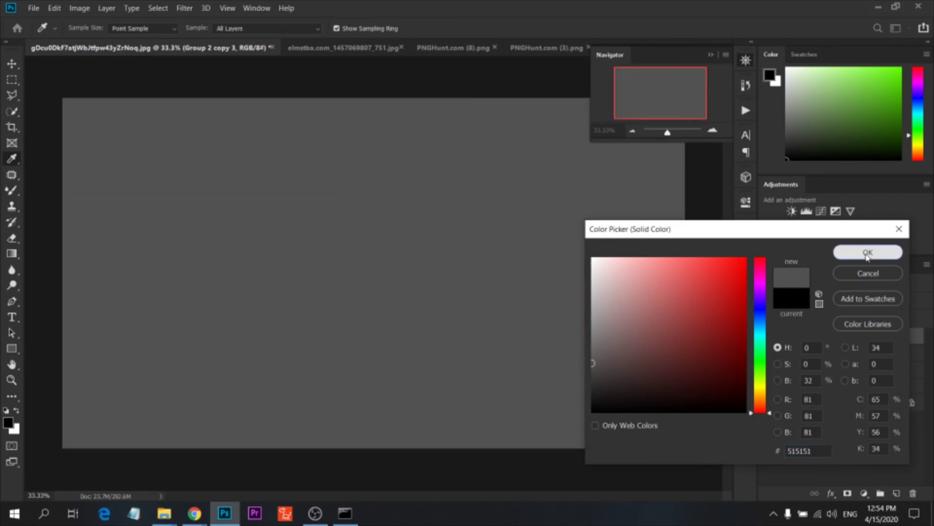
left_click(867, 253)
left_click(800, 300)
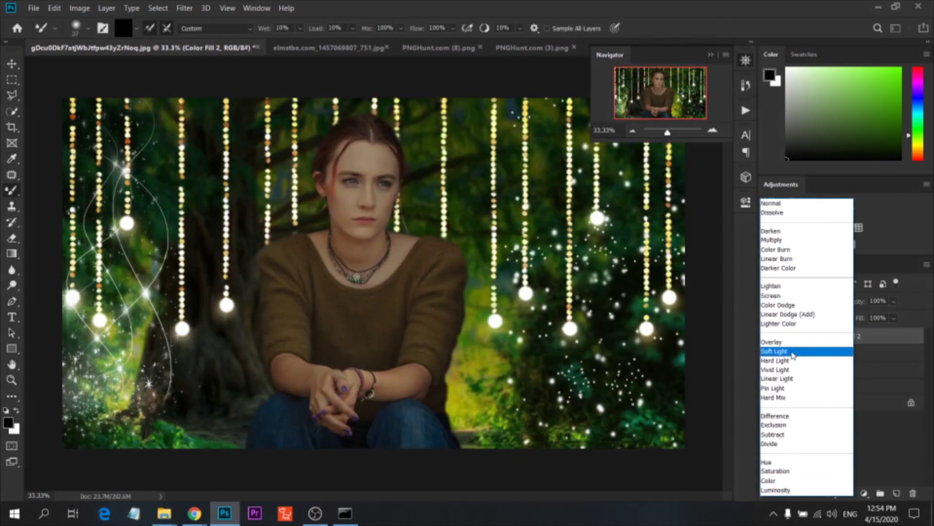
left_click(793, 355)
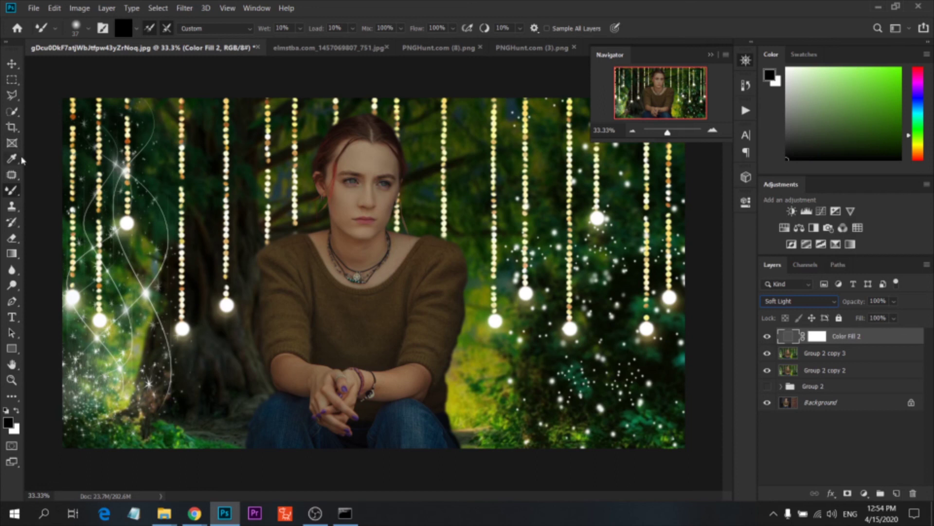
- Erase Color Fill 2's mask centre with a roughly 3937 px, 0% hardness eraser
left_click(13, 239)
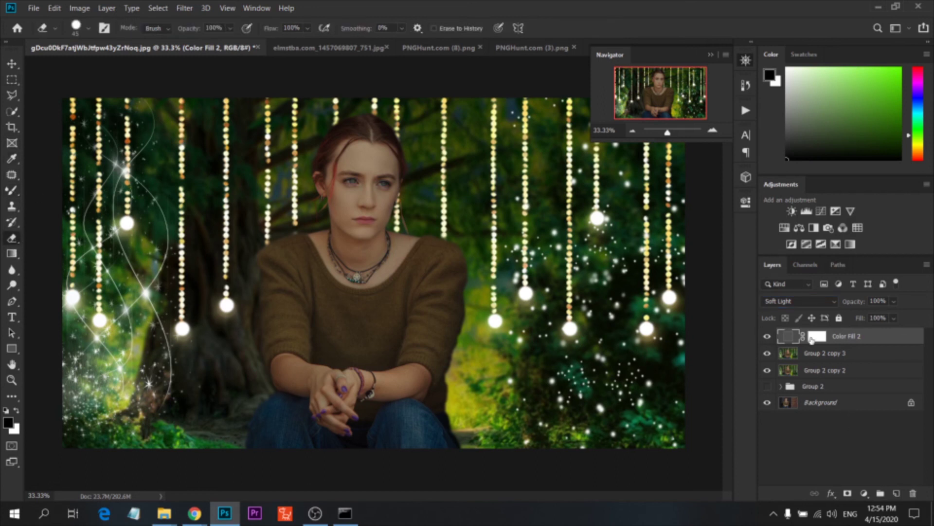
left_click(818, 336)
right_click(422, 282)
left_click_drag(501, 314, 562, 317)
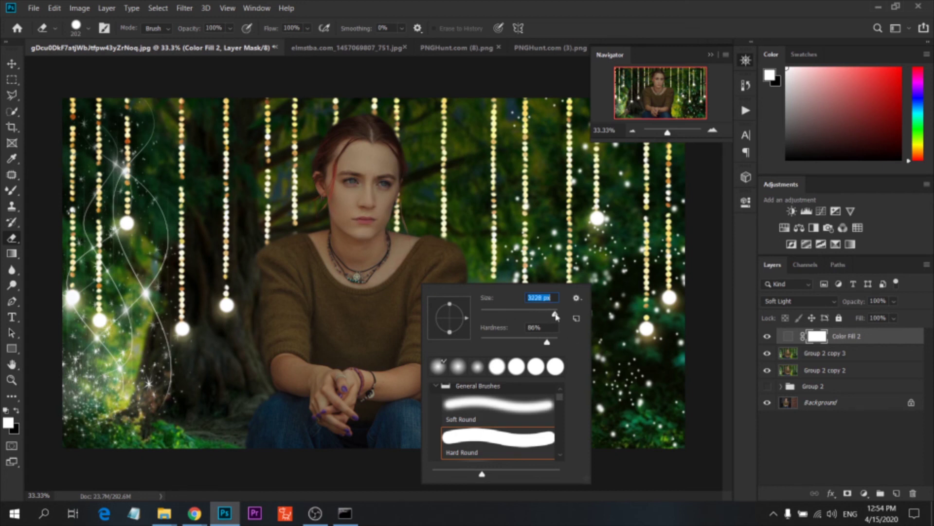
left_click_drag(525, 343, 381, 334)
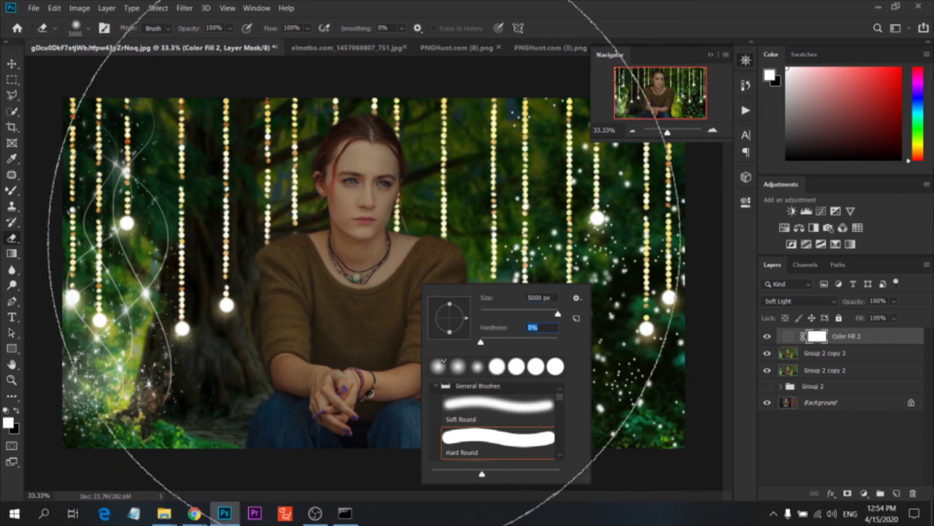
left_click(558, 316)
left_click_drag(558, 316, 555, 317)
left_click(381, 262)
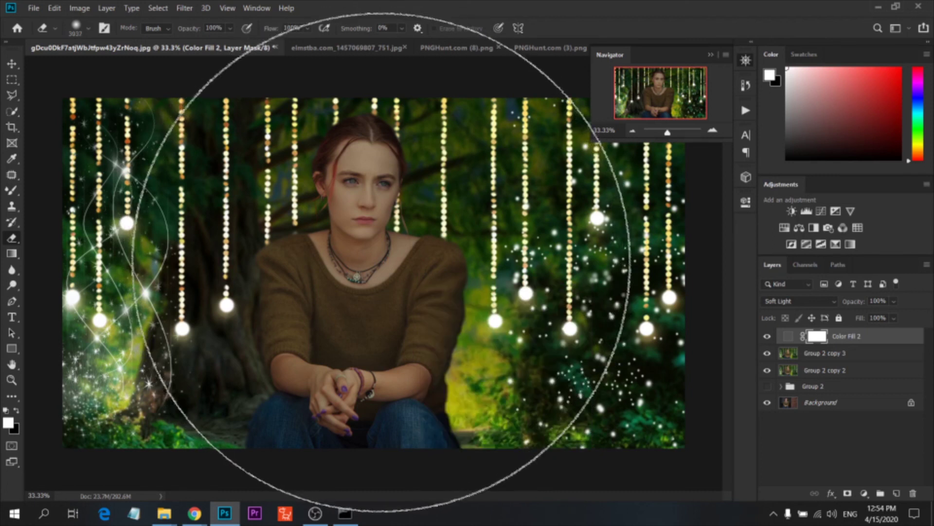
left_click(379, 261)
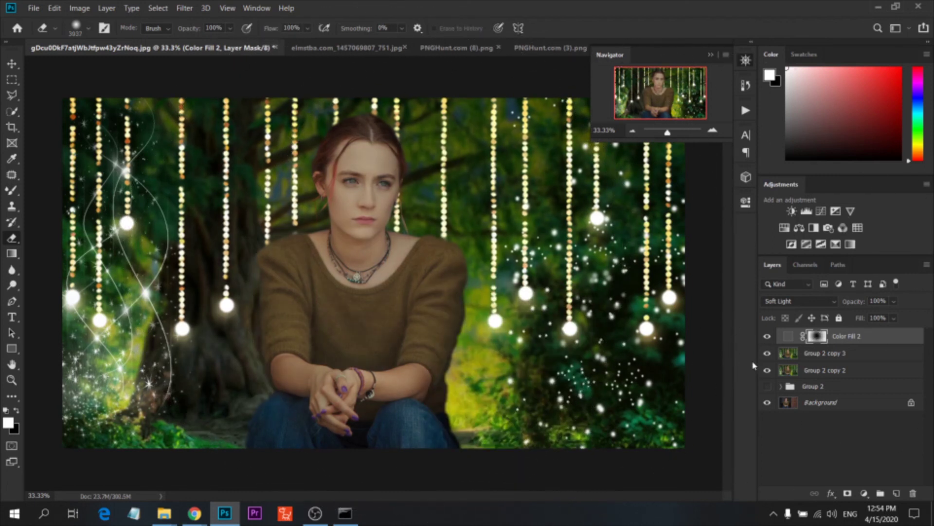
- Add an Exposure adjustment of -0.22 above Group 2 copy 3
left_click(767, 338)
key("l")
left_click(835, 354)
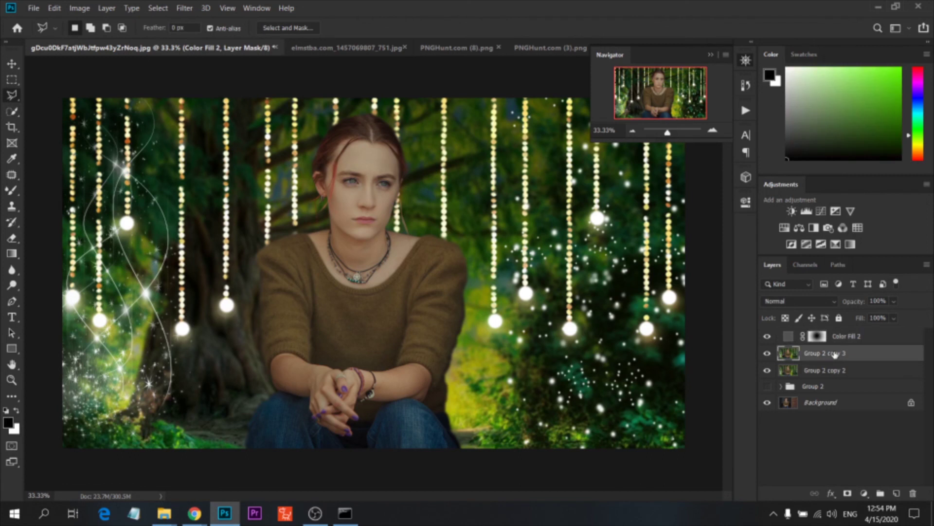
left_click(835, 212)
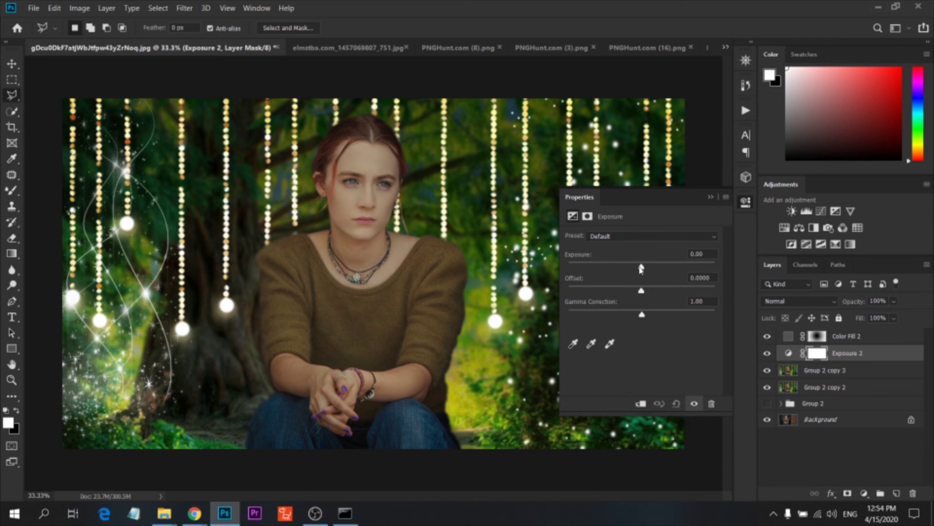
left_click_drag(641, 267, 639, 268)
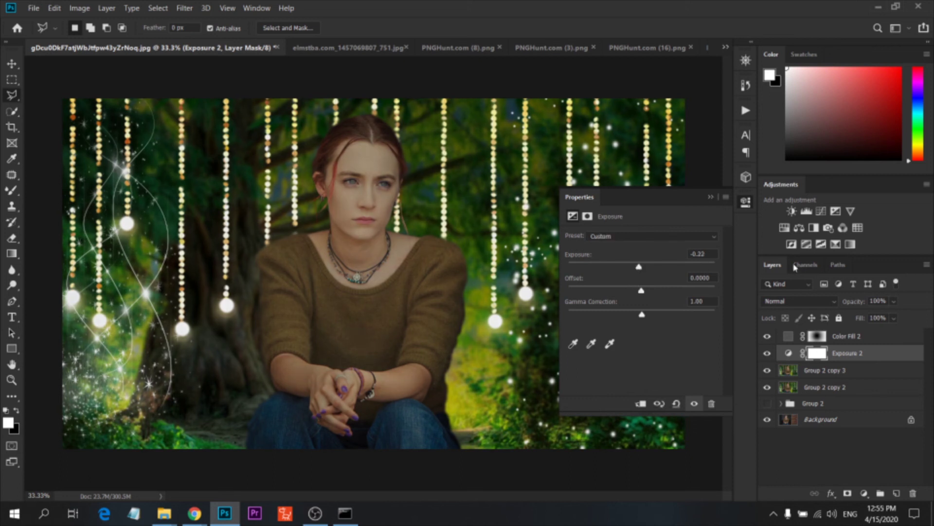
- Add a Curves adjustment using the Lighter (RGB) preset, slightly fine-tuned
left_click(821, 212)
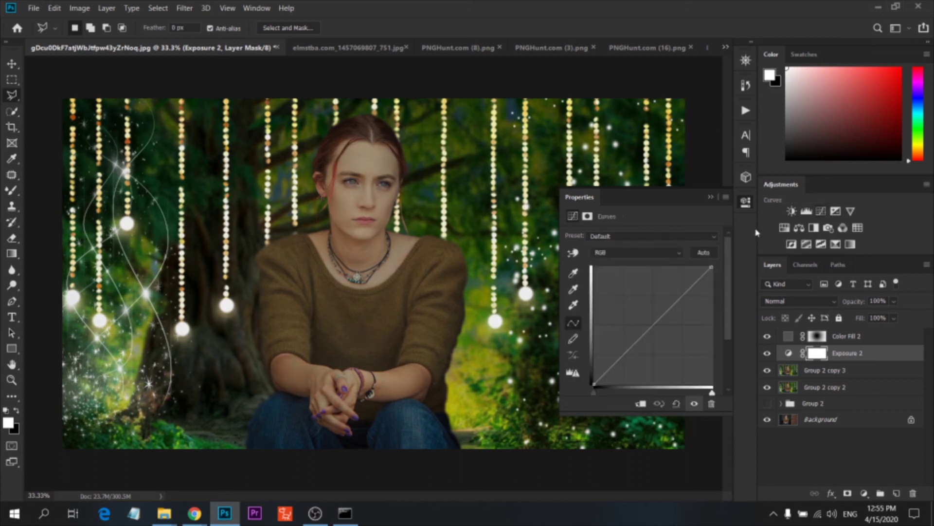
left_click(628, 237)
left_click(630, 307)
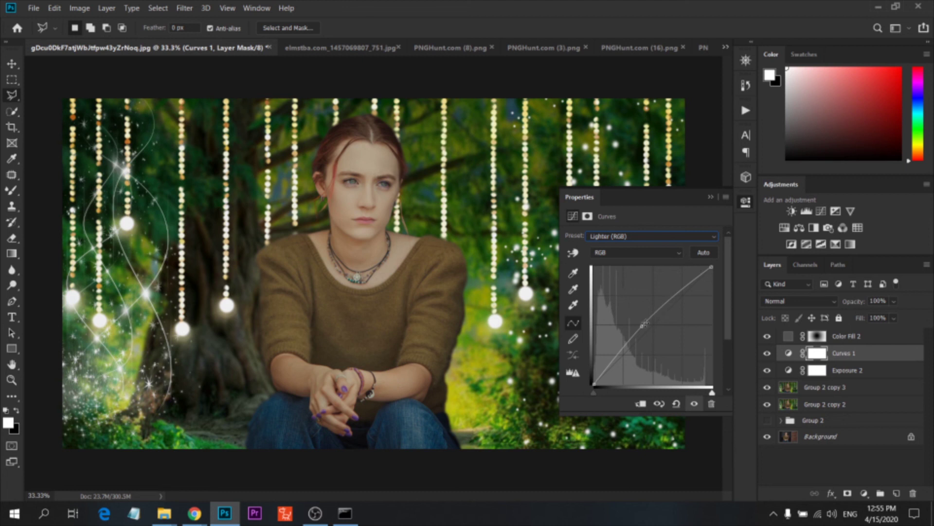
left_click_drag(643, 326, 644, 327)
- Add a Vibrance adjustment with Vibrance +51 and Saturation +13
left_click(850, 211)
left_click_drag(642, 250, 684, 250)
left_click_drag(641, 273, 658, 275)
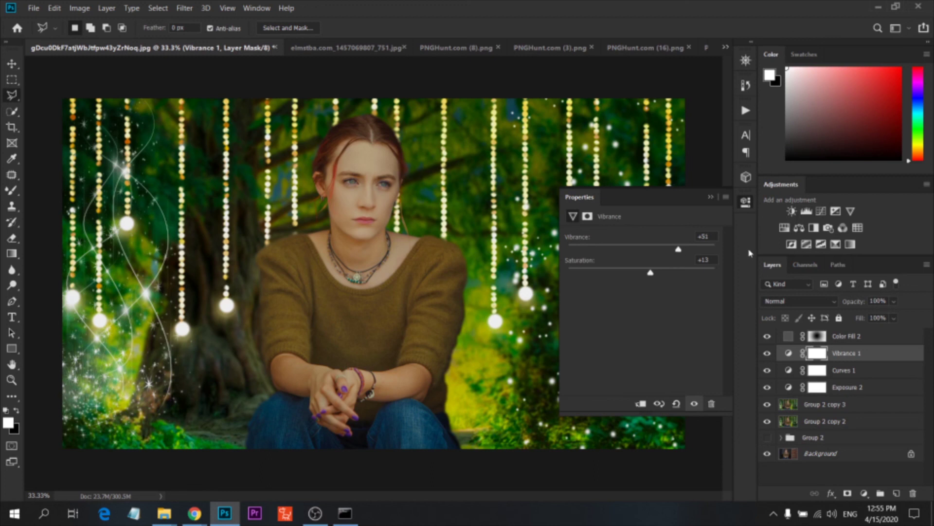
left_click(743, 203)
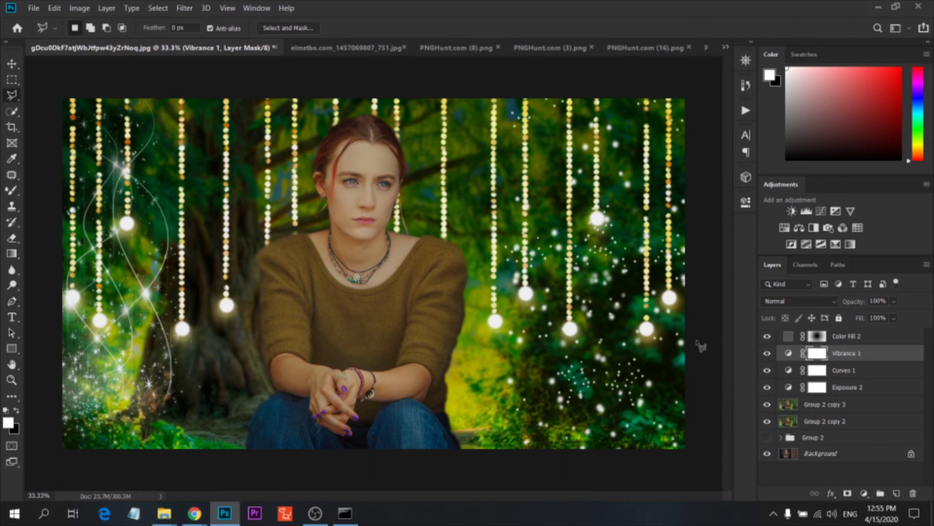
left_click(871, 372)
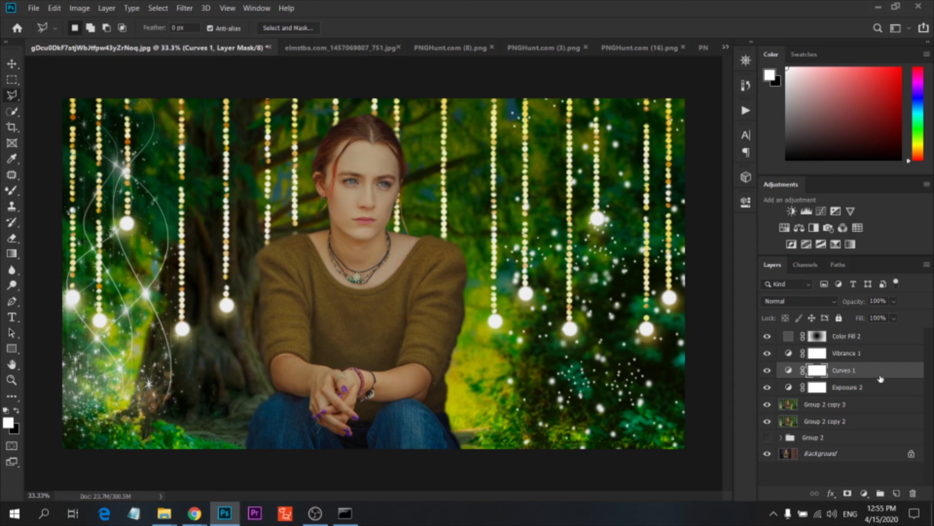
left_click(851, 337)
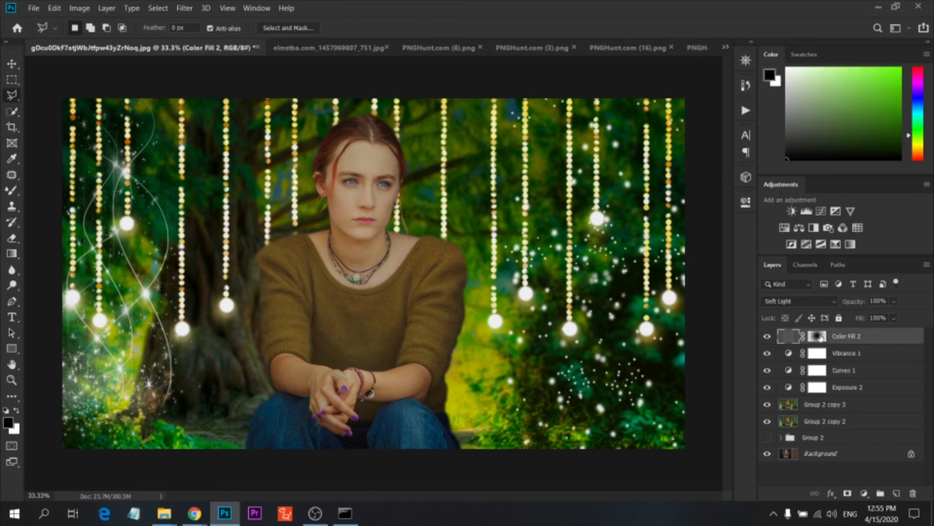
- Add a white Solid Color fill above Group 2 copy 3 and erase its mask centre
left_click(837, 411)
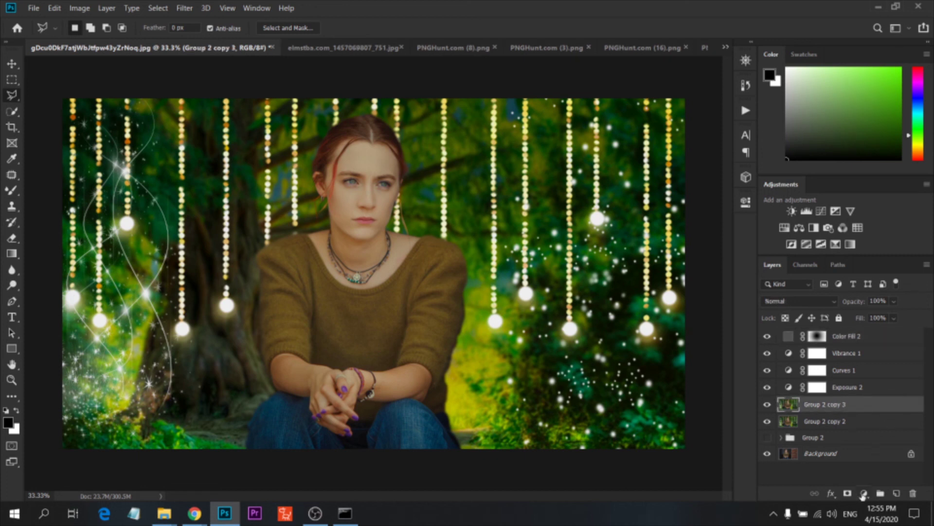
left_click(863, 494)
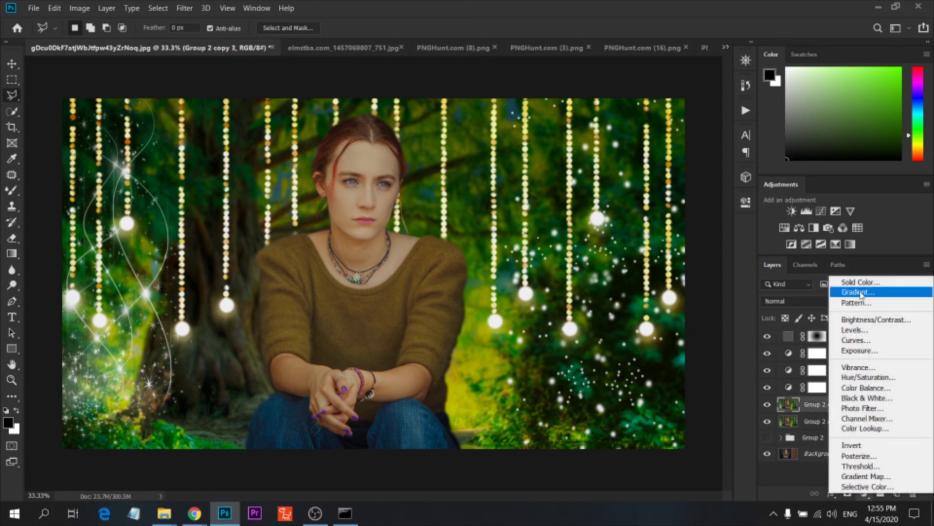
left_click(861, 282)
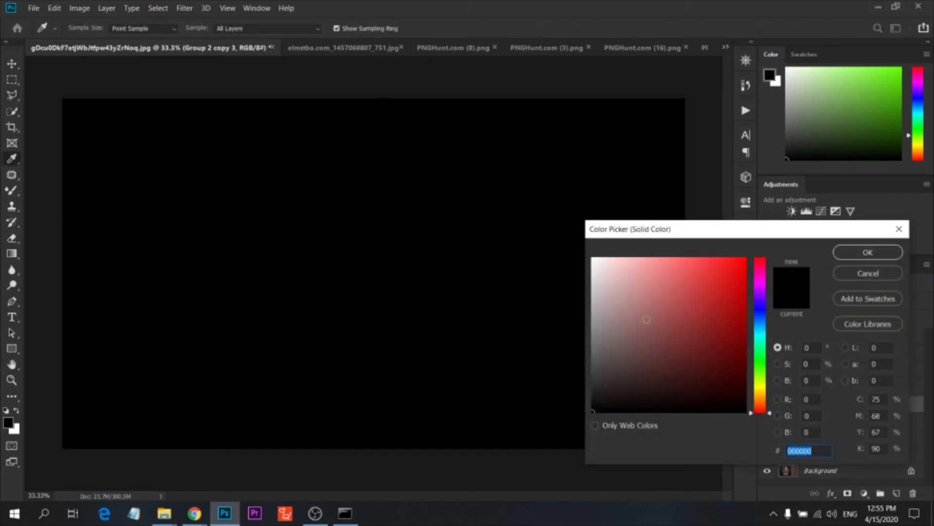
left_click_drag(649, 326, 569, 218)
left_click(866, 253)
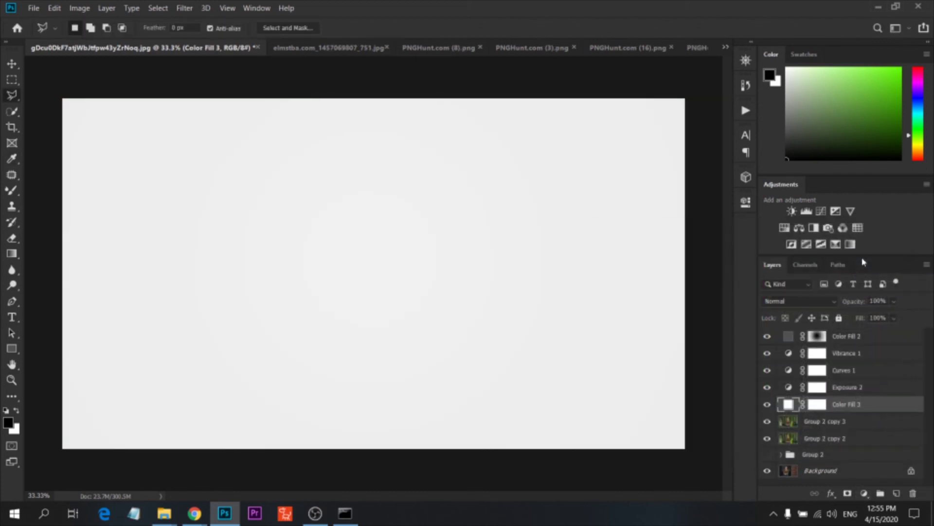
left_click(819, 402)
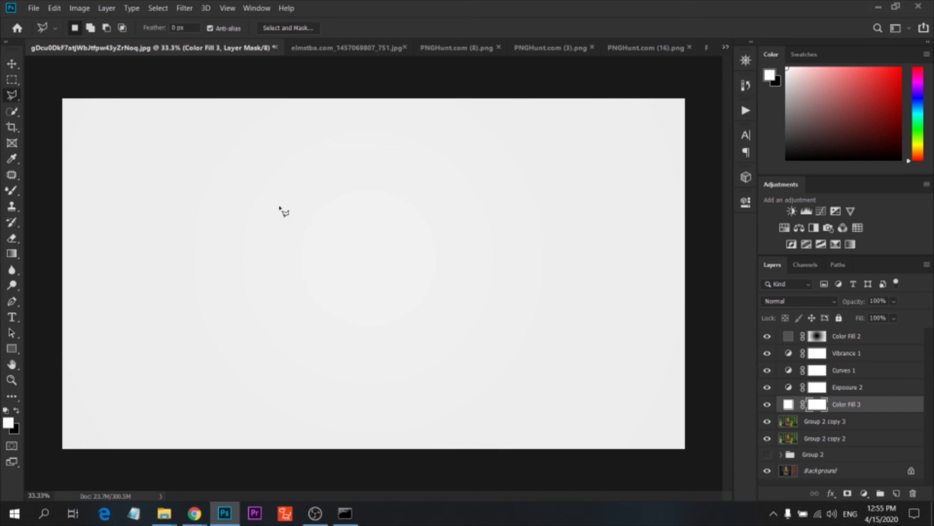
left_click(15, 239)
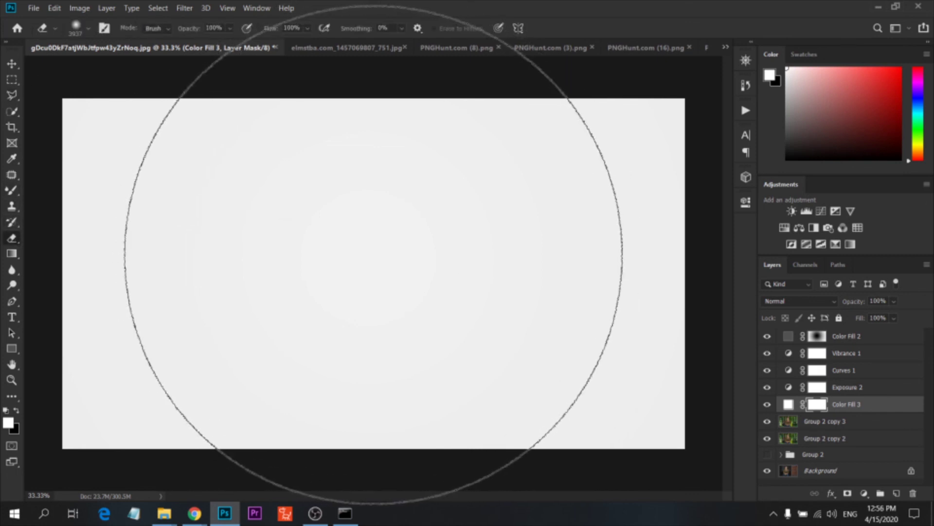
left_click(373, 254)
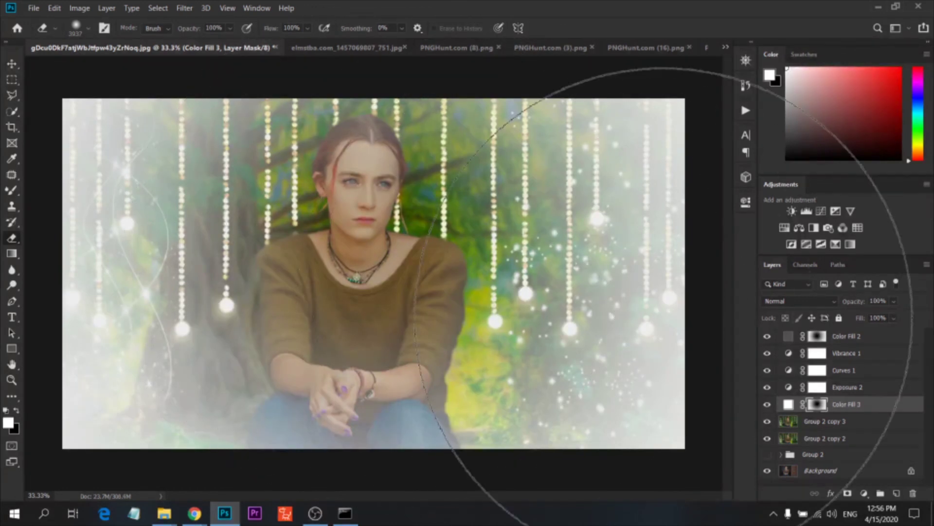
- Set the white fill to Screen blend mode at 16% opacity
left_click(798, 301)
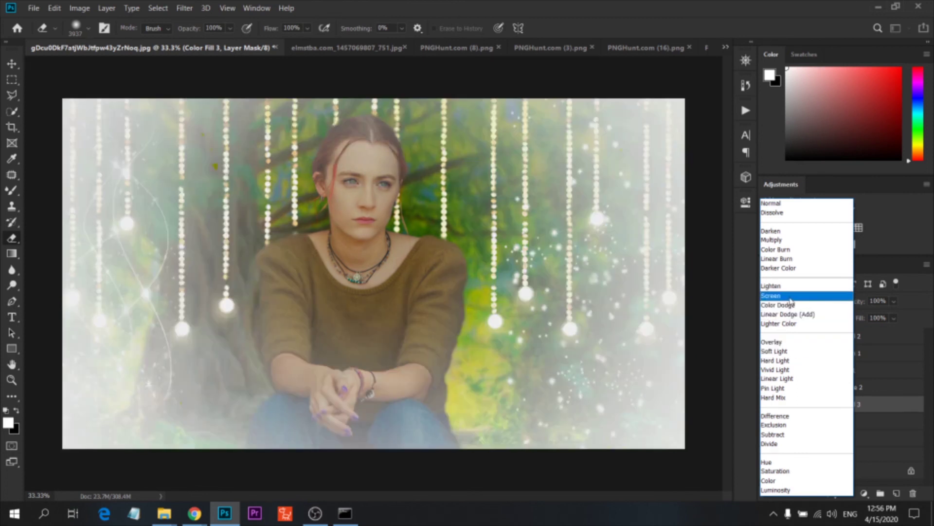
left_click(791, 297)
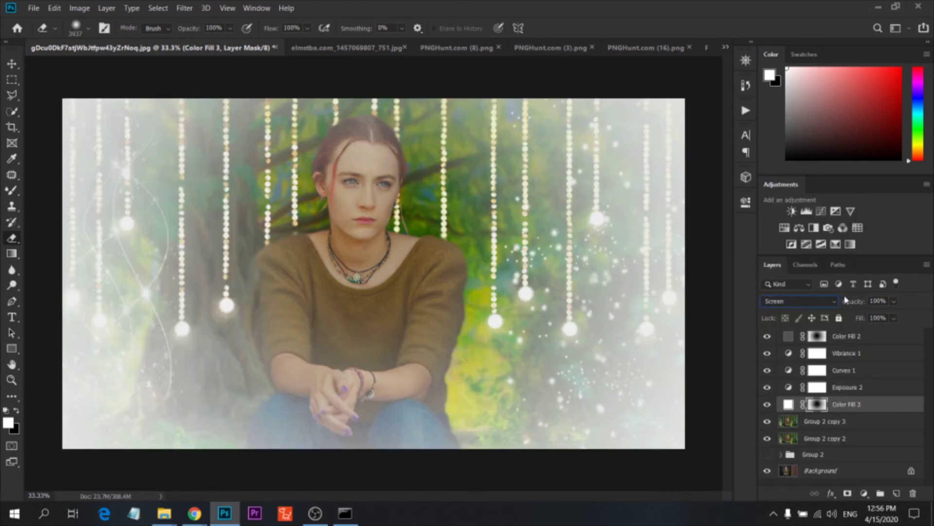
left_click_drag(895, 304, 864, 317)
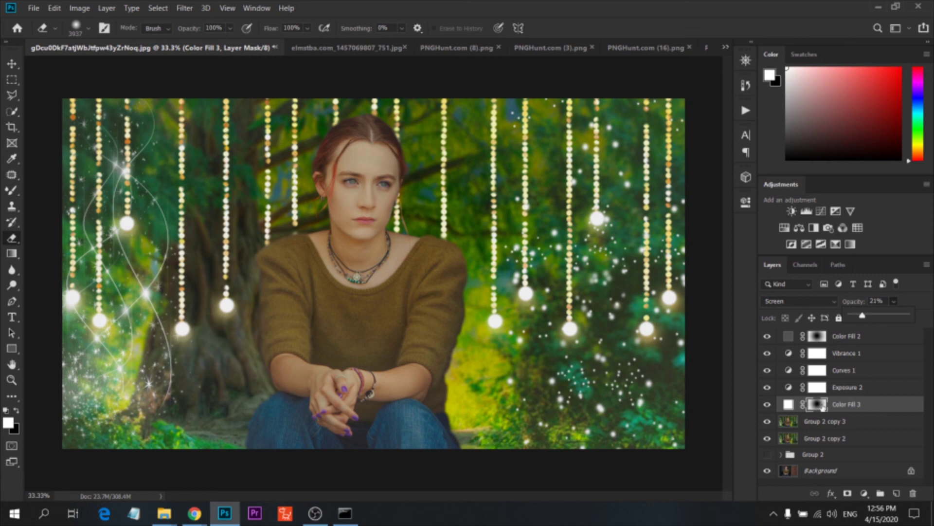
left_click_drag(864, 316, 861, 317)
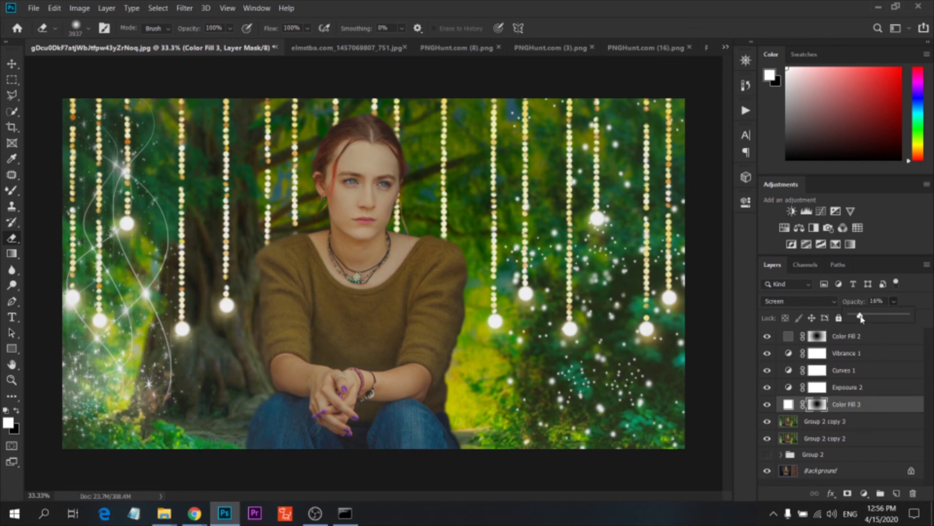
left_click(768, 404)
left_click(859, 360)
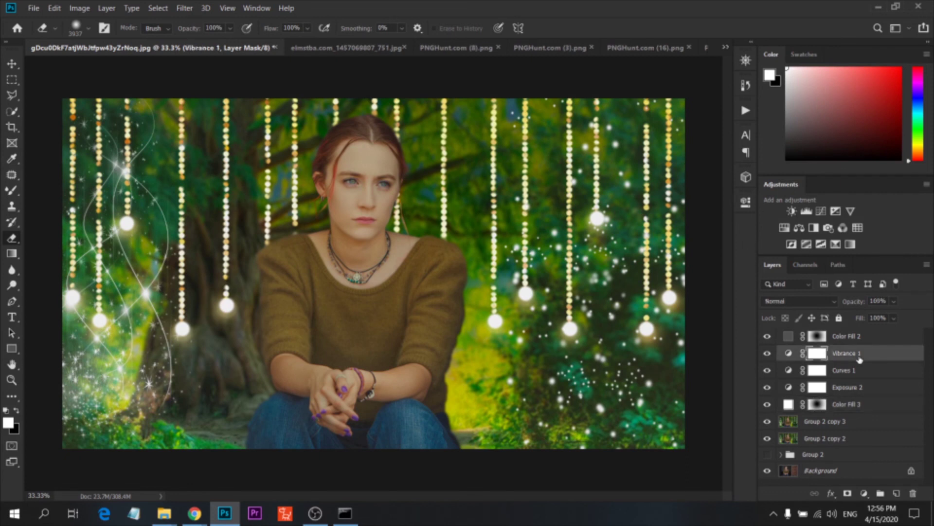
left_click(745, 60)
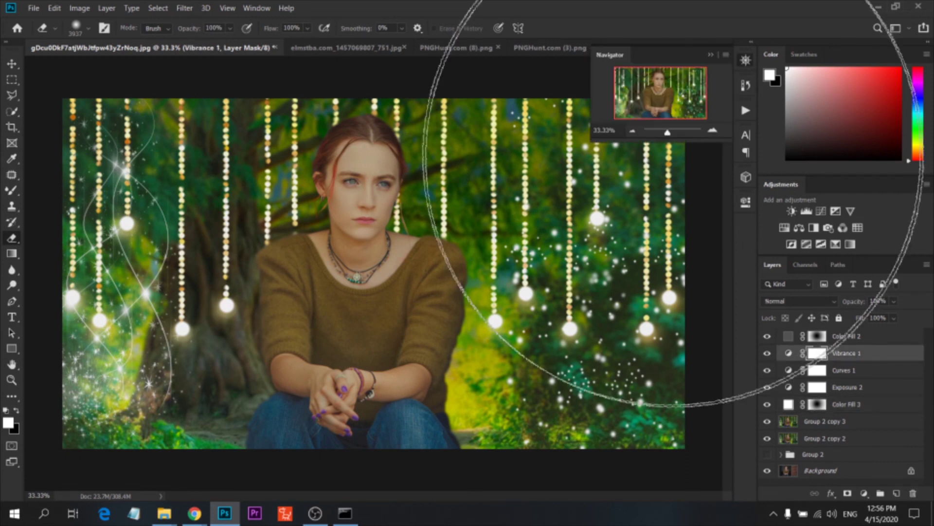
left_click(633, 133)
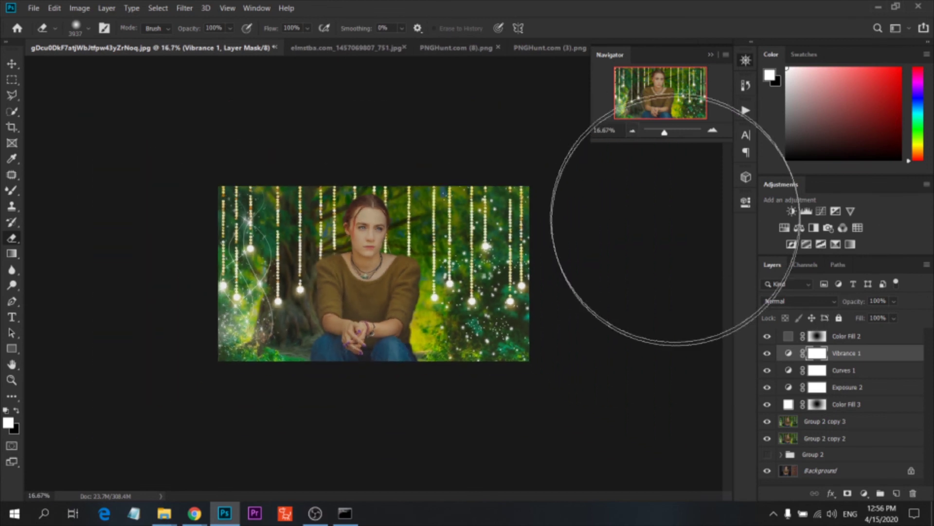
left_click(712, 131)
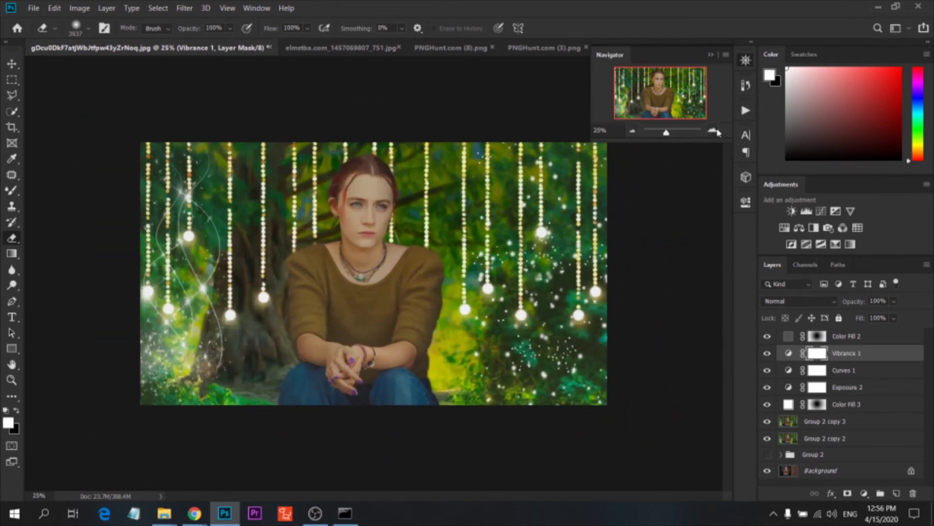
left_click(745, 59)
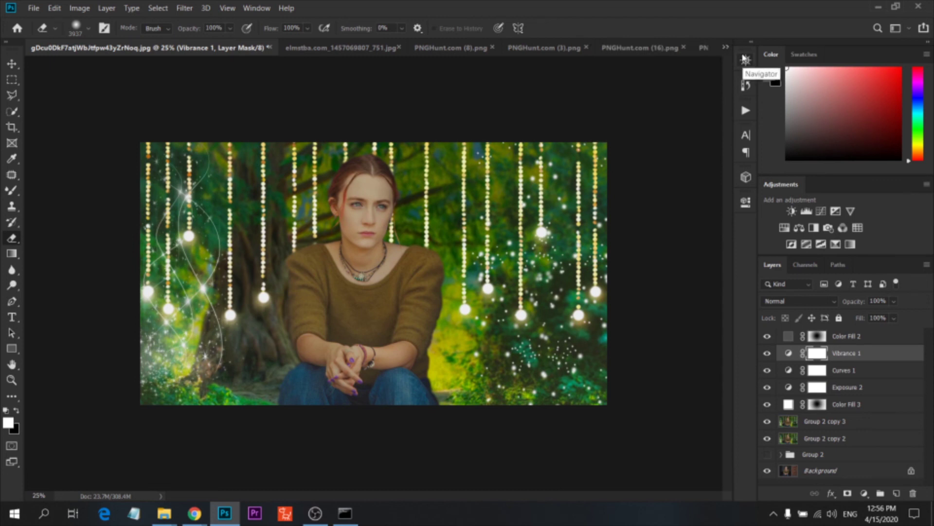